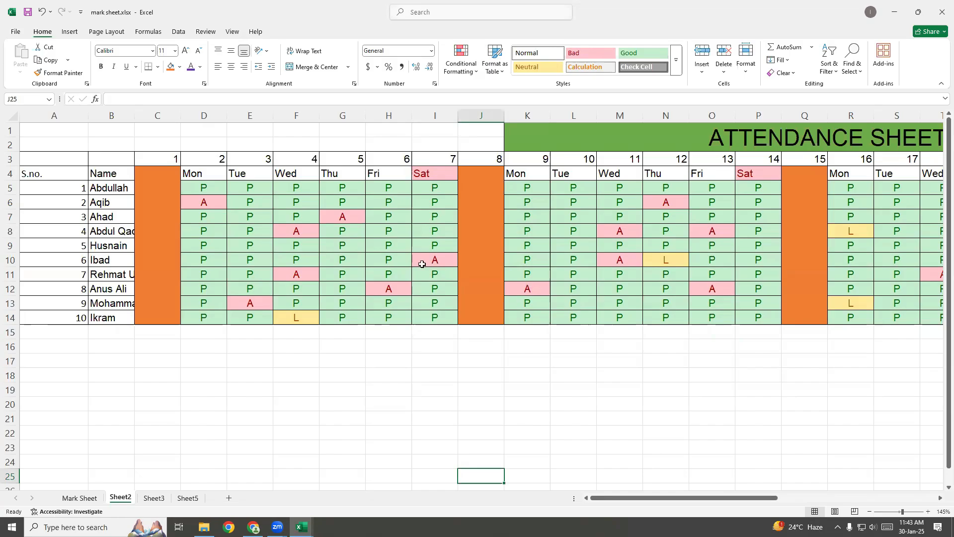
{"action": "left_click", "coordinate": [223, 189]}
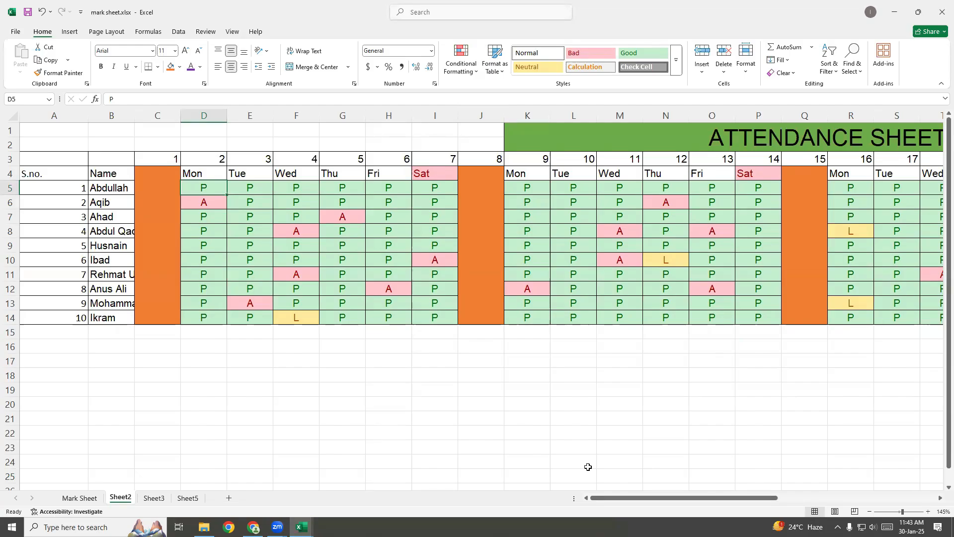
{"action": "key", "text": "shift+Right"}
{"action": "key", "text": "shift+Right"}
{"action": "key", "text": "shift+Right"}
{"action": "key", "text": "shift+Right"}
{"action": "key", "text": "shift+Right"}
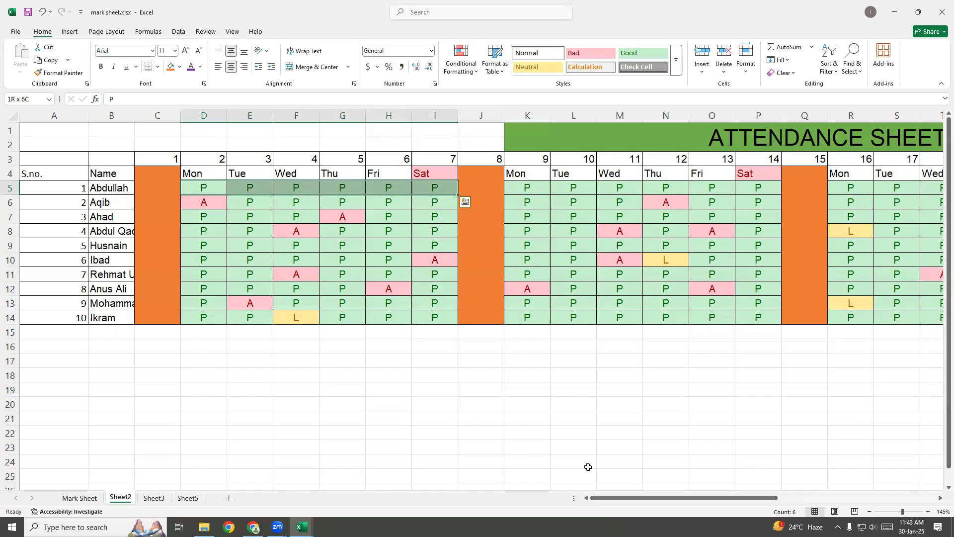
{"action": "key", "text": "ctrl+shift+Right"}
{"action": "key", "text": "ctrl+shift+Left"}
{"action": "key", "text": "ctrl+shift+Left"}
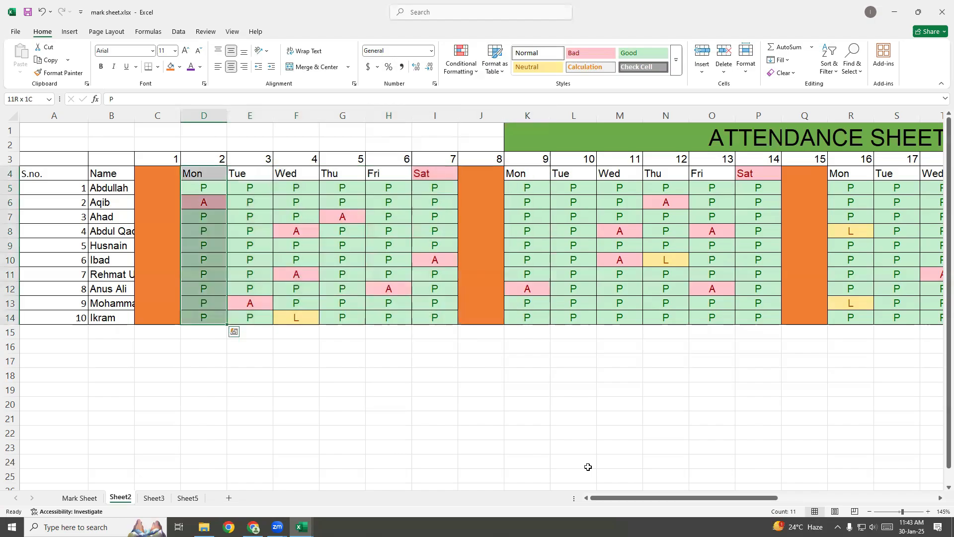
{"action": "key", "text": "ctrl+shift+Right"}
{"action": "key", "text": "Left"}
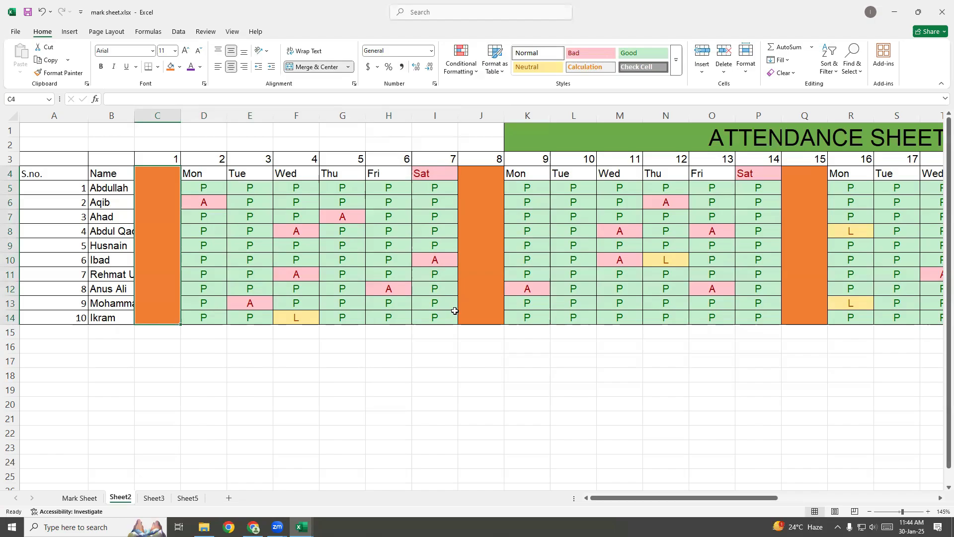
{"action": "right_click", "coordinate": [483, 188]}
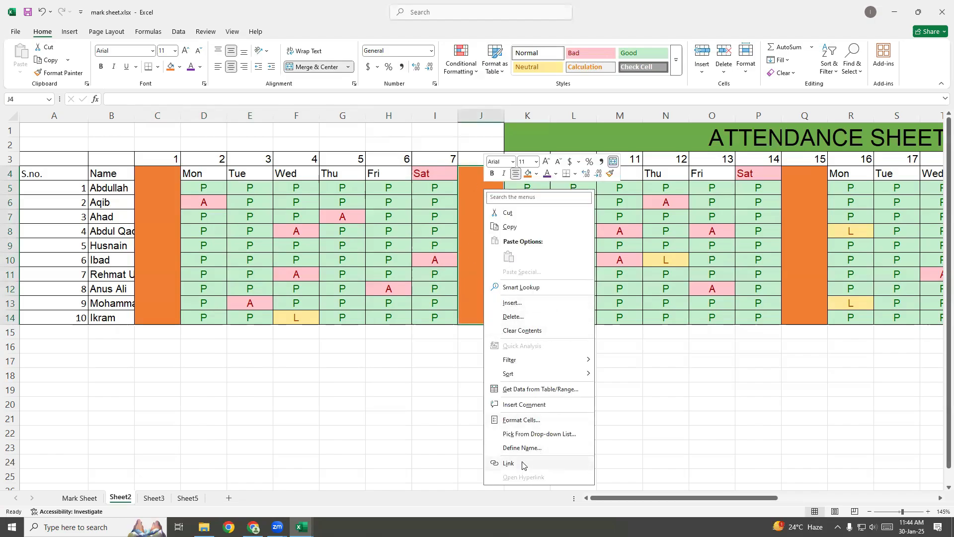
{"action": "double_click", "coordinate": [408, 5]}
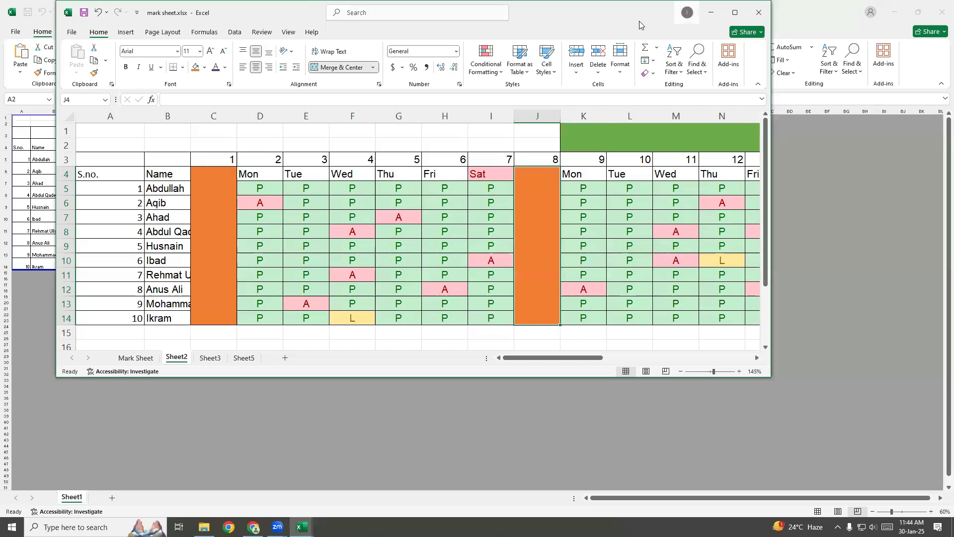
{"action": "left_click", "coordinate": [736, 15]}
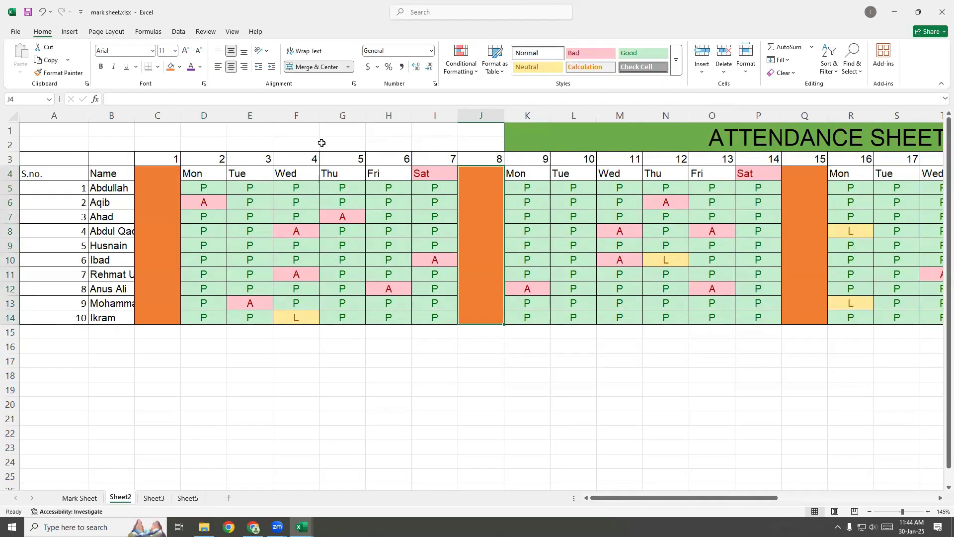
Step: Hide column C, the orange day 1 column of the attendance sheet
{"action": "left_click", "coordinate": [160, 185]}
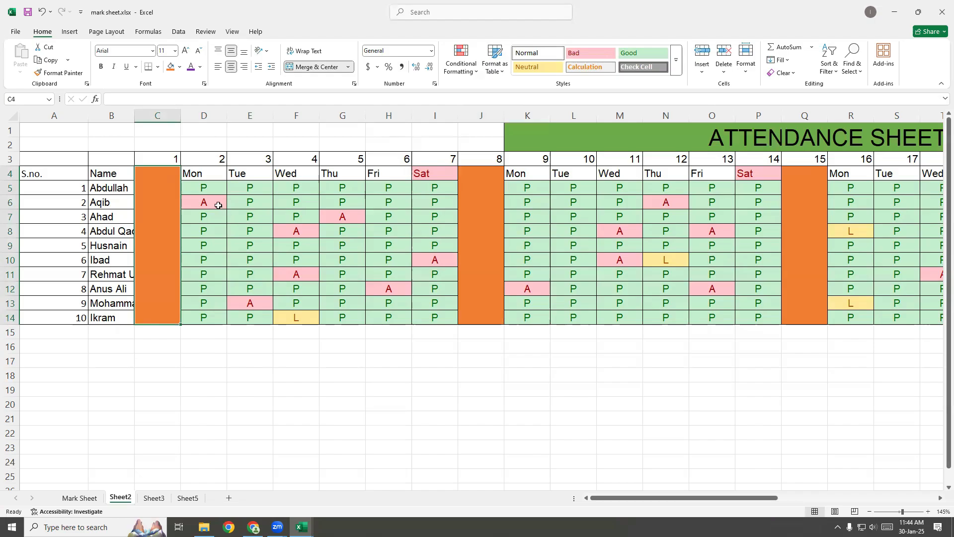
{"action": "left_click", "coordinate": [149, 116]}
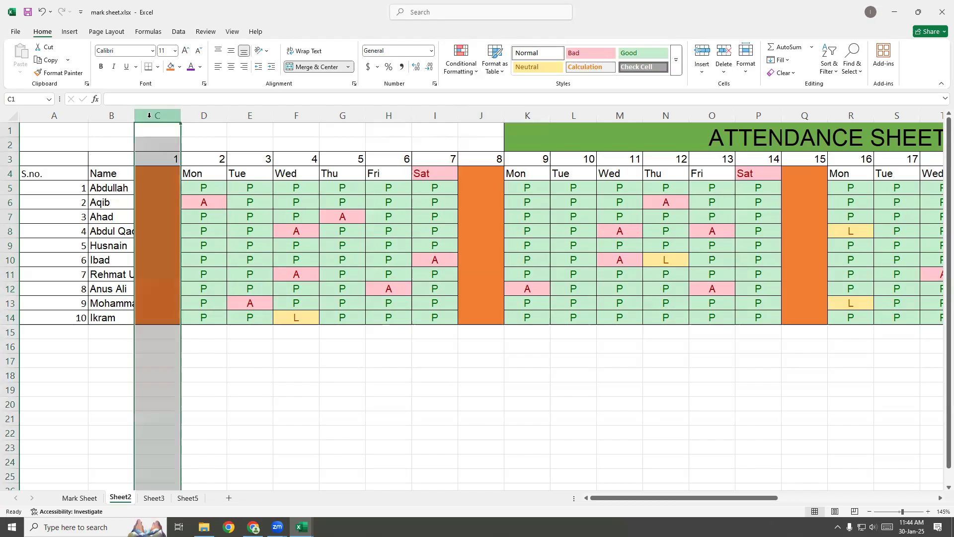
{"action": "right_click", "coordinate": [149, 115]}
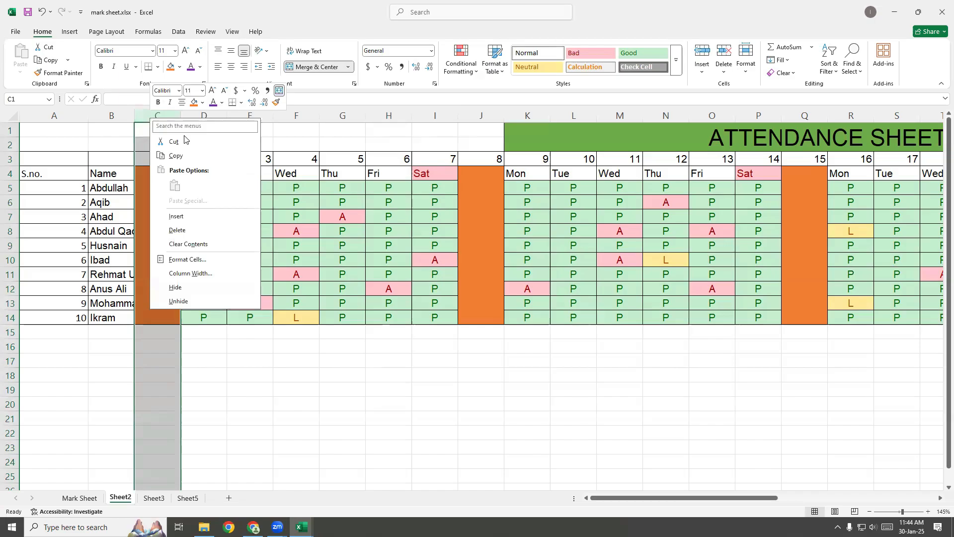
{"action": "left_click", "coordinate": [206, 288]}
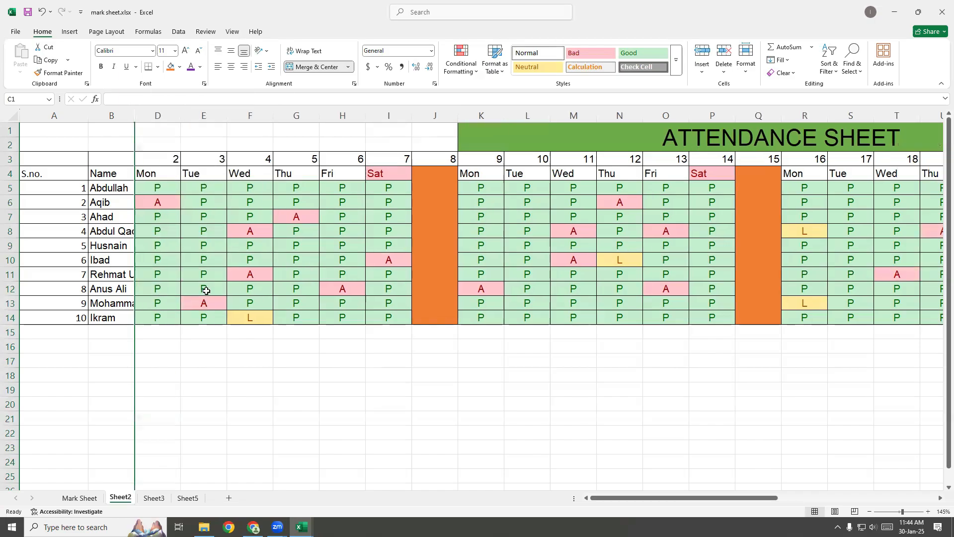
{"action": "left_click", "coordinate": [430, 116]}
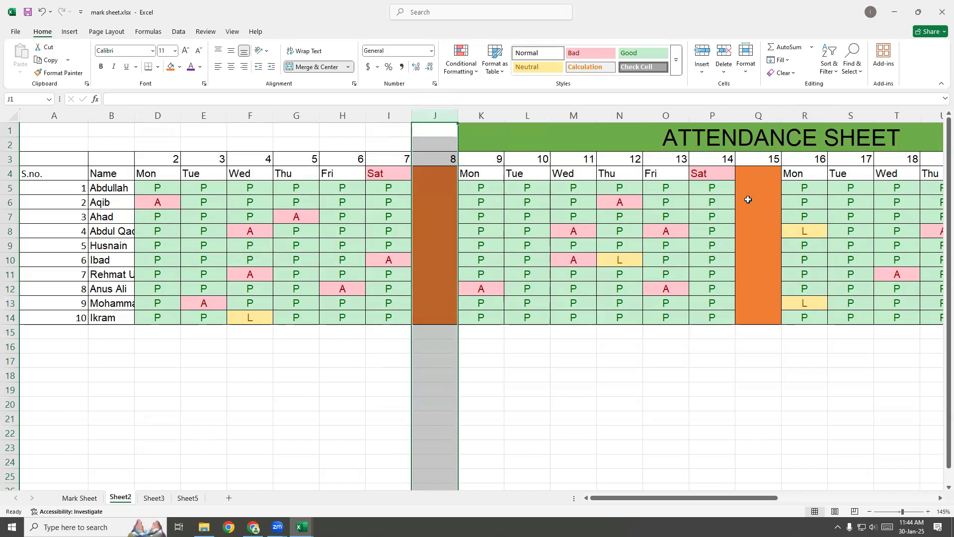
{"action": "left_click", "coordinate": [759, 116], "text": "ctrl"}
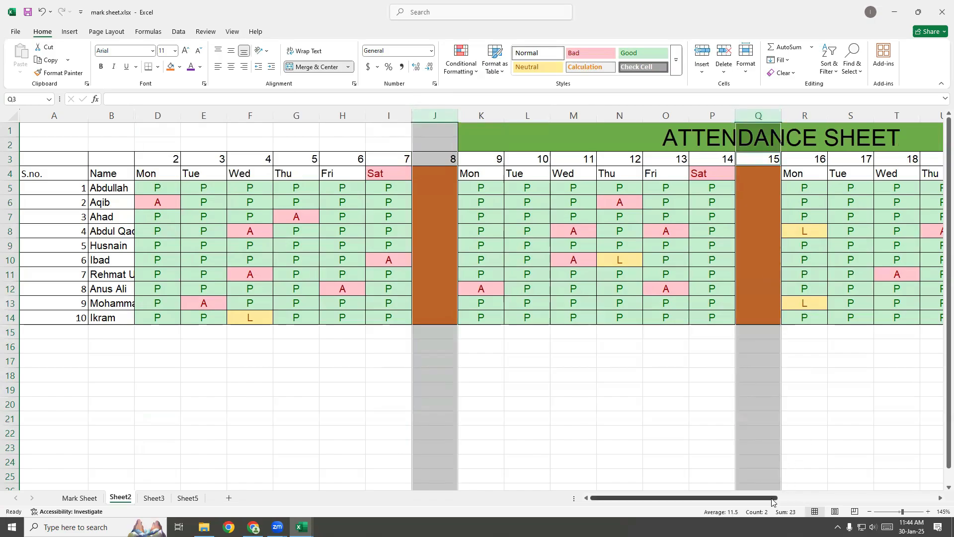
{"action": "left_click_drag", "start_coordinate": [774, 501], "coordinate": [867, 506]}
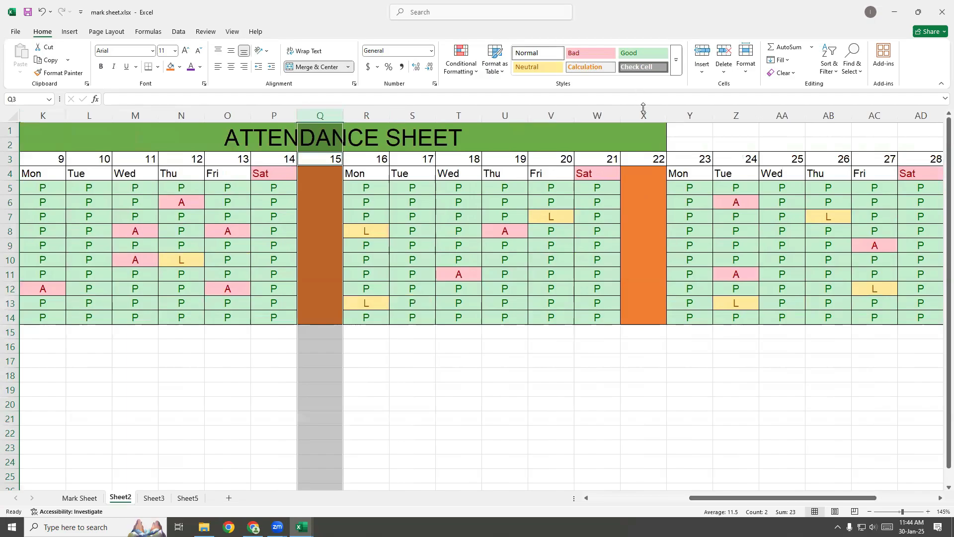
{"action": "left_click", "coordinate": [643, 116], "text": "ctrl"}
{"action": "left_click_drag", "start_coordinate": [869, 498], "coordinate": [909, 498]}
{"action": "left_click", "coordinate": [793, 116], "text": "ctrl"}
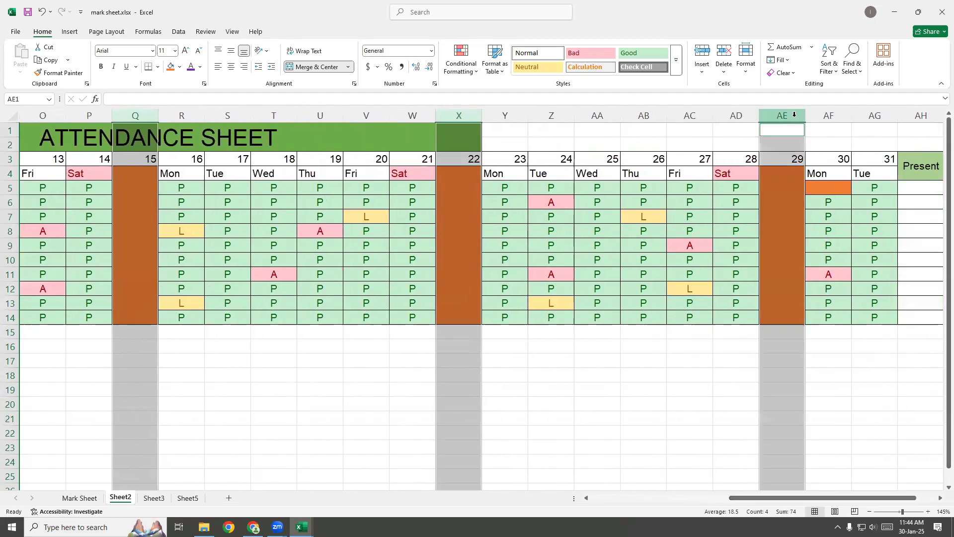
{"action": "left_click_drag", "start_coordinate": [869, 499], "coordinate": [889, 499]}
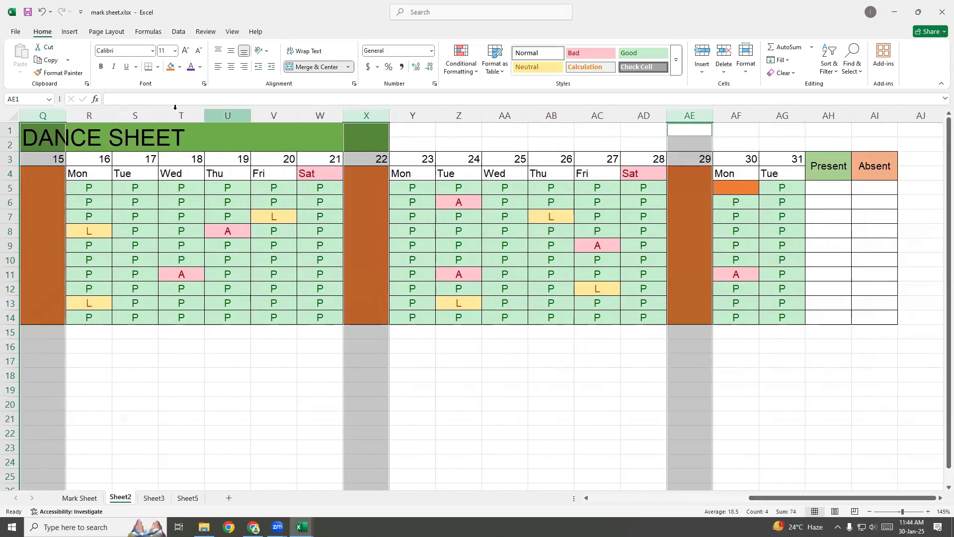
{"action": "right_click", "coordinate": [375, 204]}
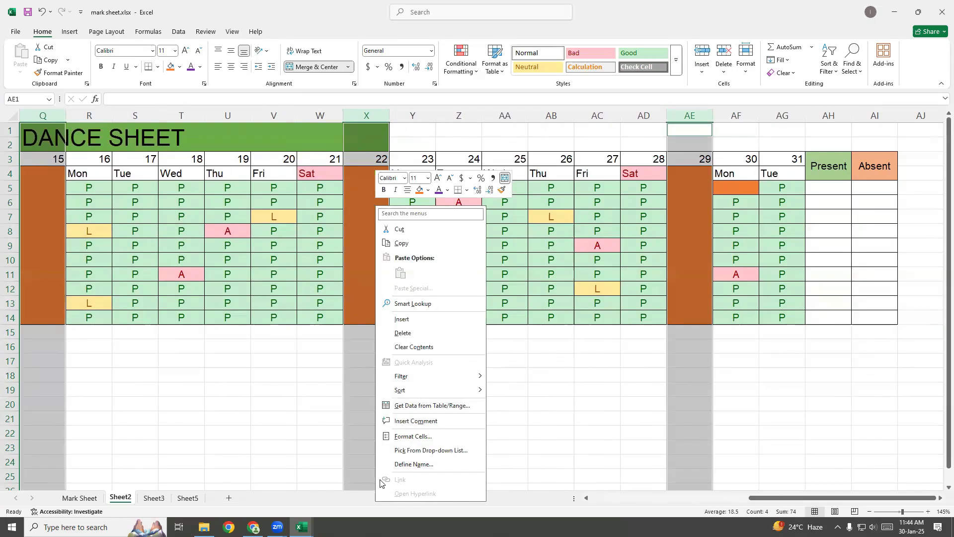
{"action": "left_click", "coordinate": [551, 419]}
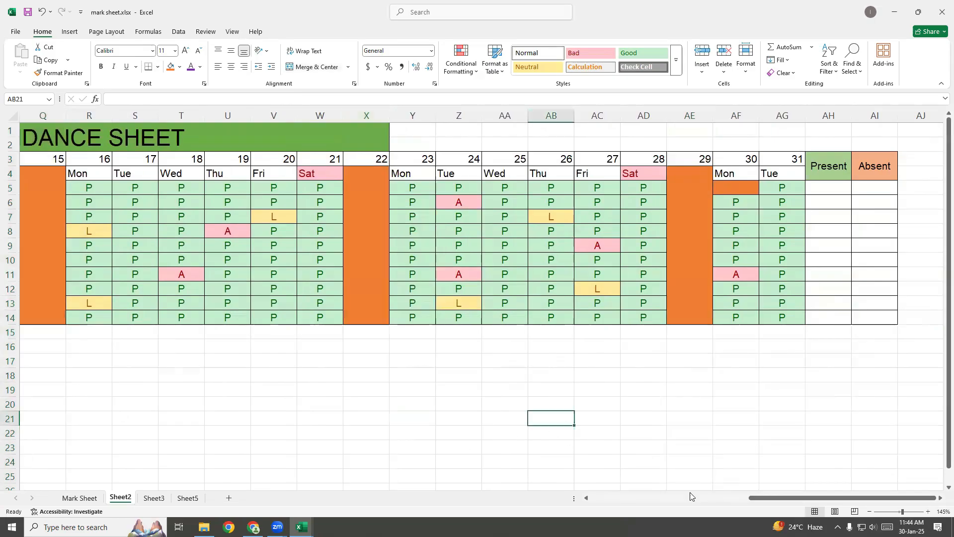
{"action": "left_click_drag", "start_coordinate": [799, 497], "coordinate": [641, 497]}
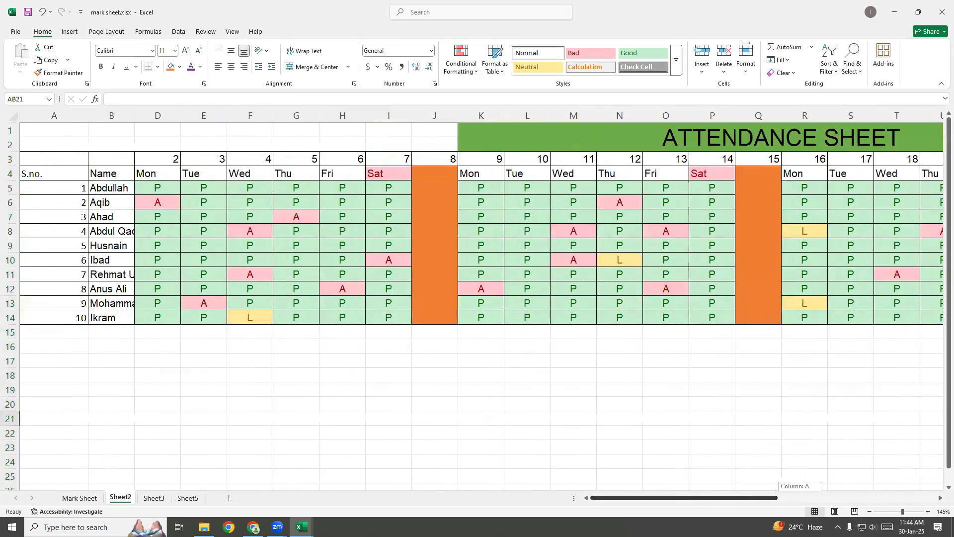
{"action": "left_click", "coordinate": [430, 177]}
{"action": "right_click", "coordinate": [430, 177]}
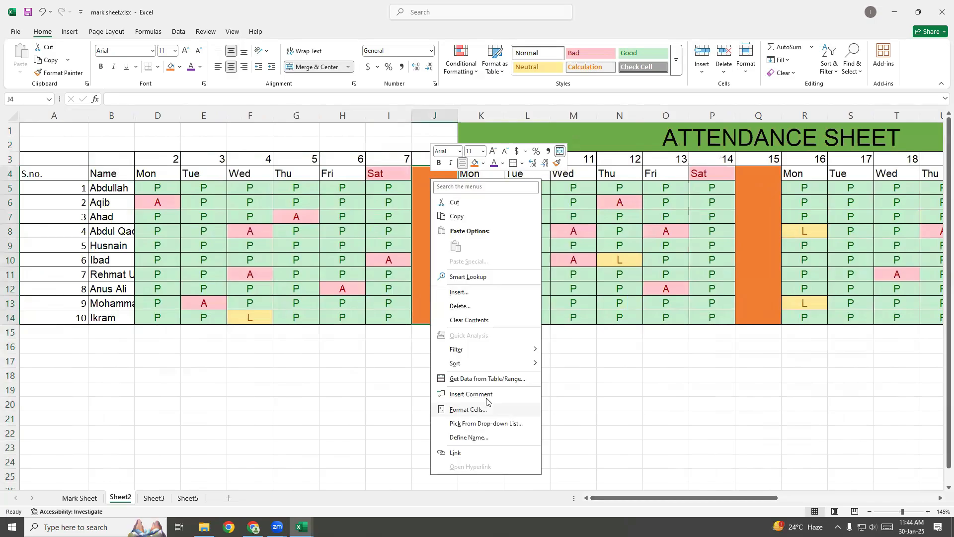
{"action": "key", "text": "Escape"}
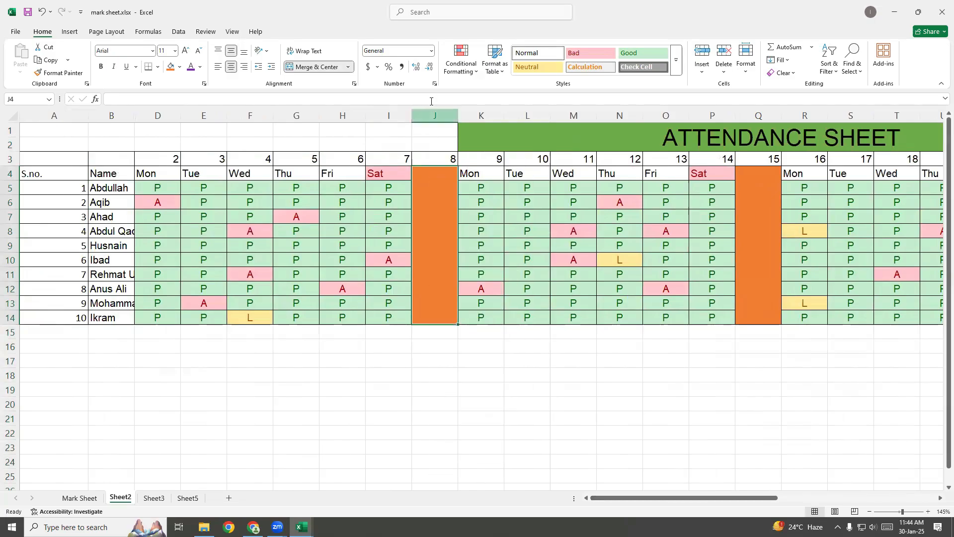
Step: Hide columns J and Q, the orange columns for days 8 and 15
{"action": "left_click", "coordinate": [435, 115]}
{"action": "right_click", "coordinate": [435, 115]}
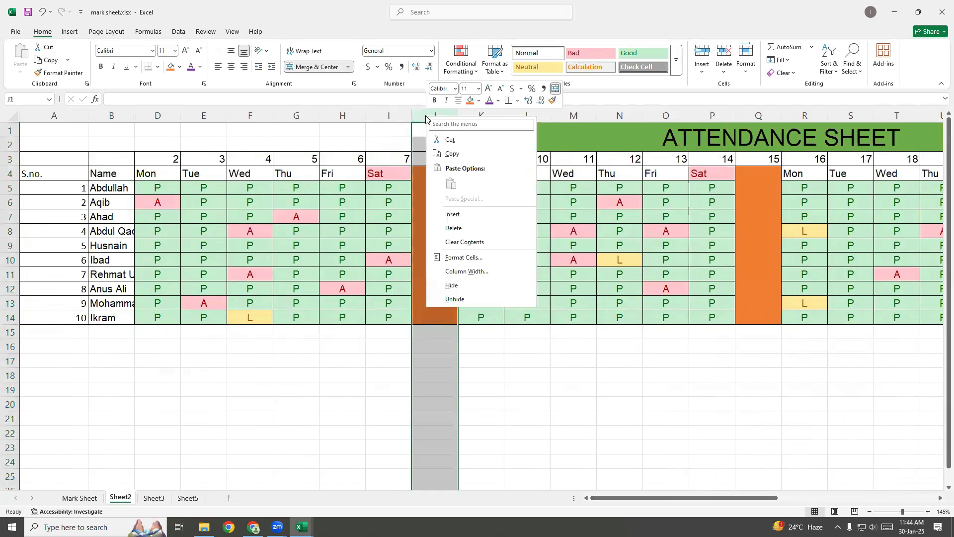
{"action": "left_click", "coordinate": [474, 285]}
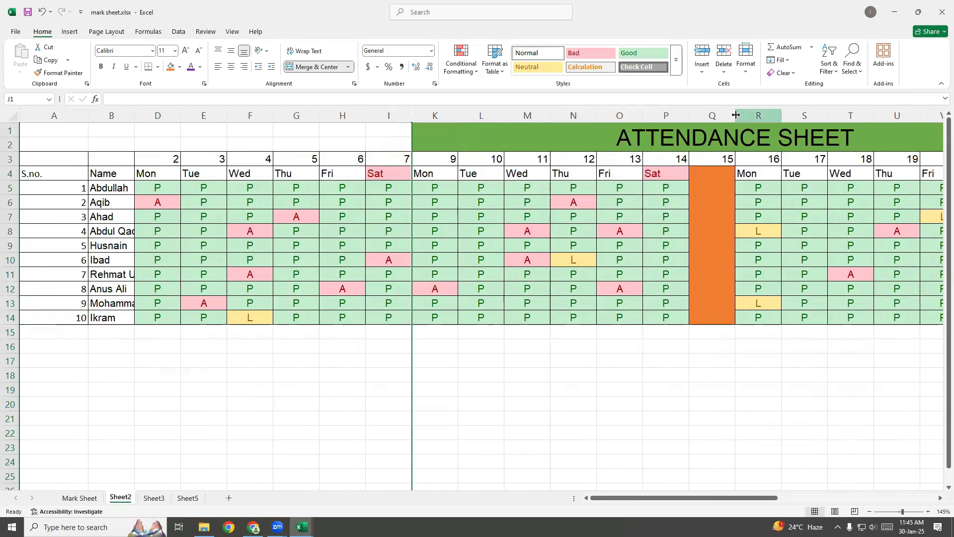
{"action": "left_click", "coordinate": [721, 115]}
{"action": "right_click", "coordinate": [721, 115]}
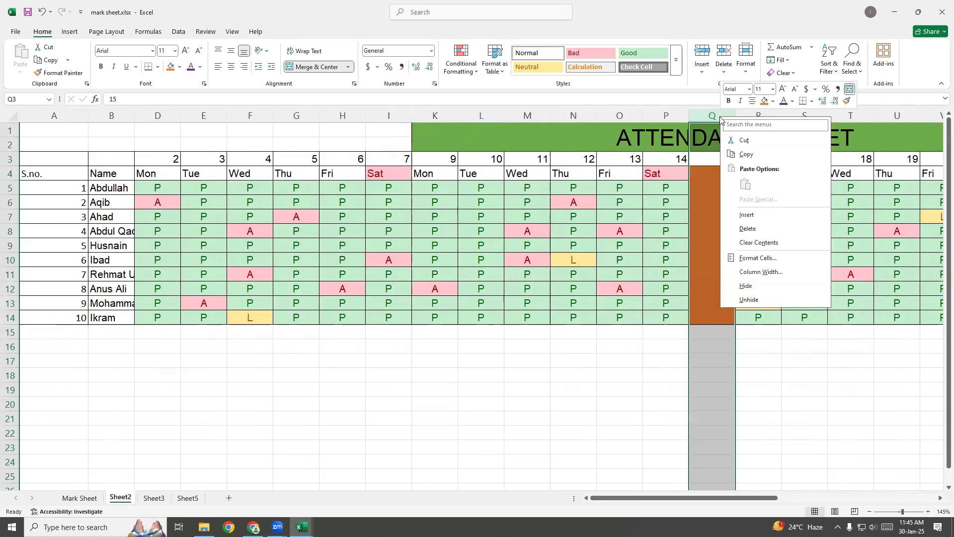
{"action": "left_click", "coordinate": [746, 286]}
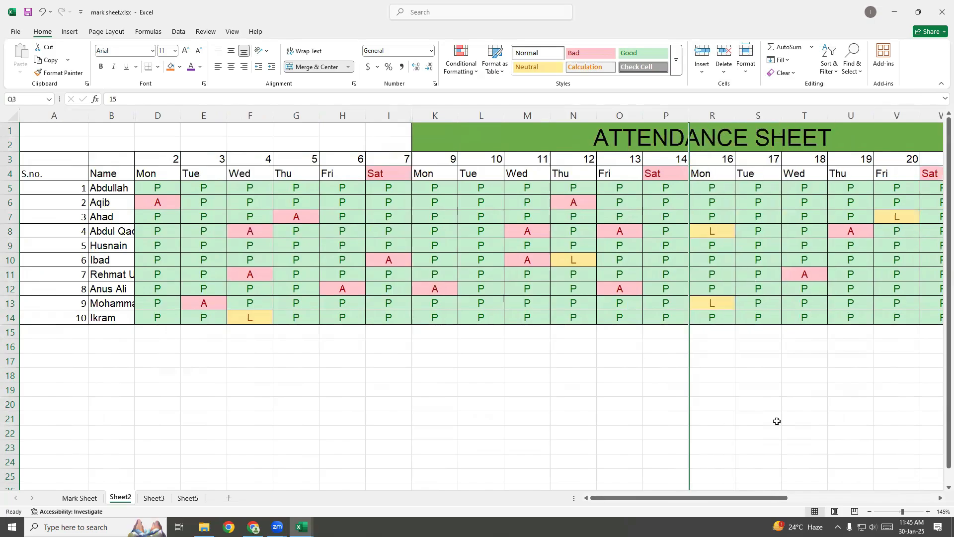
Step: Hide columns X and AE, the orange columns for days 22 and 29
{"action": "left_click_drag", "start_coordinate": [773, 498], "coordinate": [833, 499]}
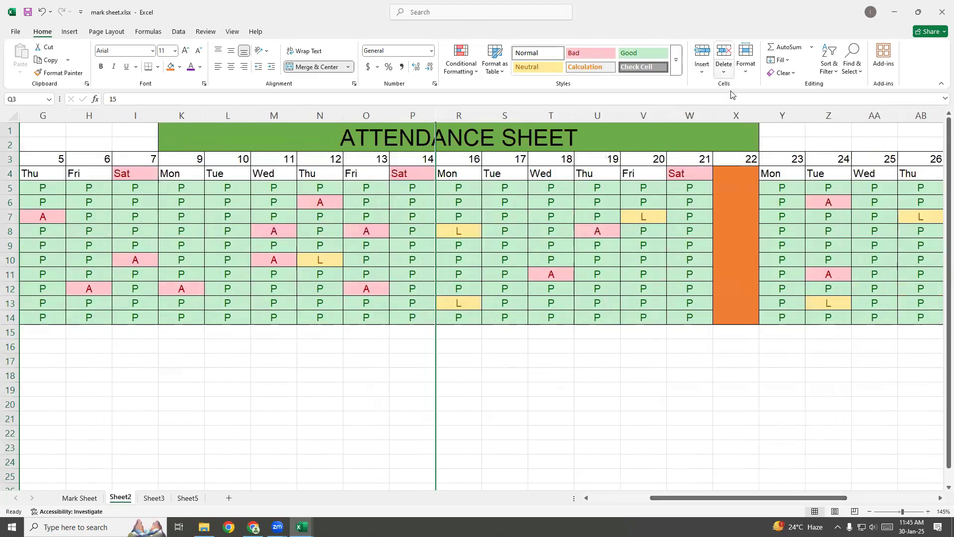
{"action": "left_click", "coordinate": [748, 115]}
{"action": "right_click", "coordinate": [748, 116]}
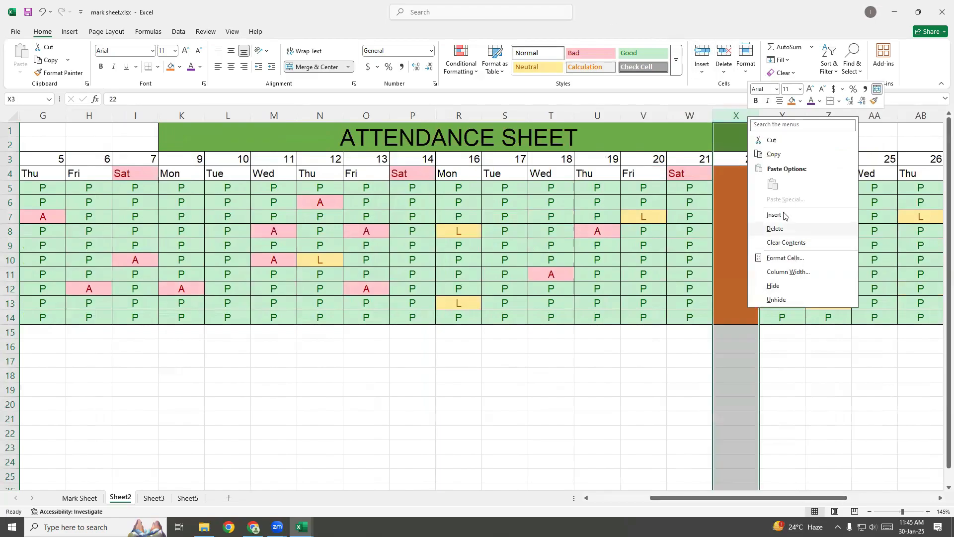
{"action": "left_click", "coordinate": [774, 285]}
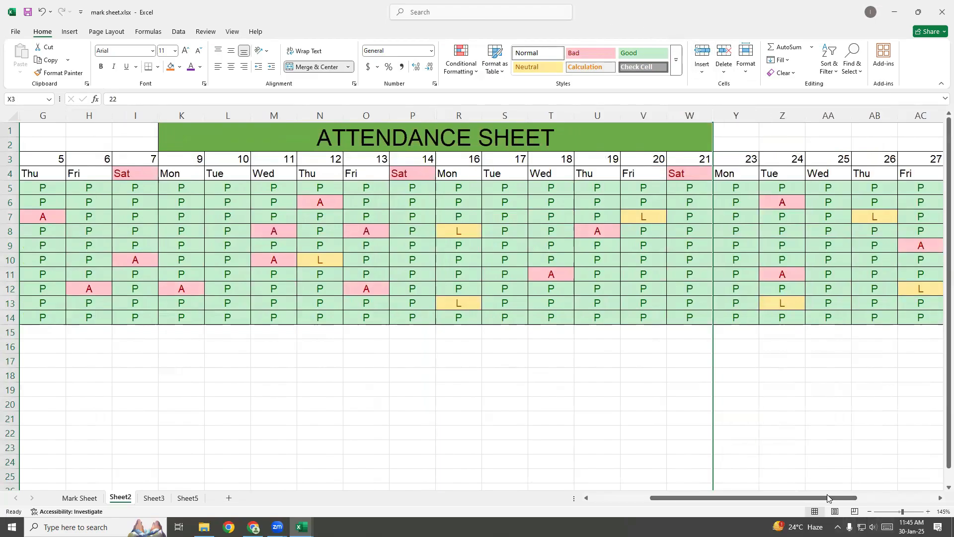
{"action": "left_click_drag", "start_coordinate": [827, 497], "coordinate": [906, 497]}
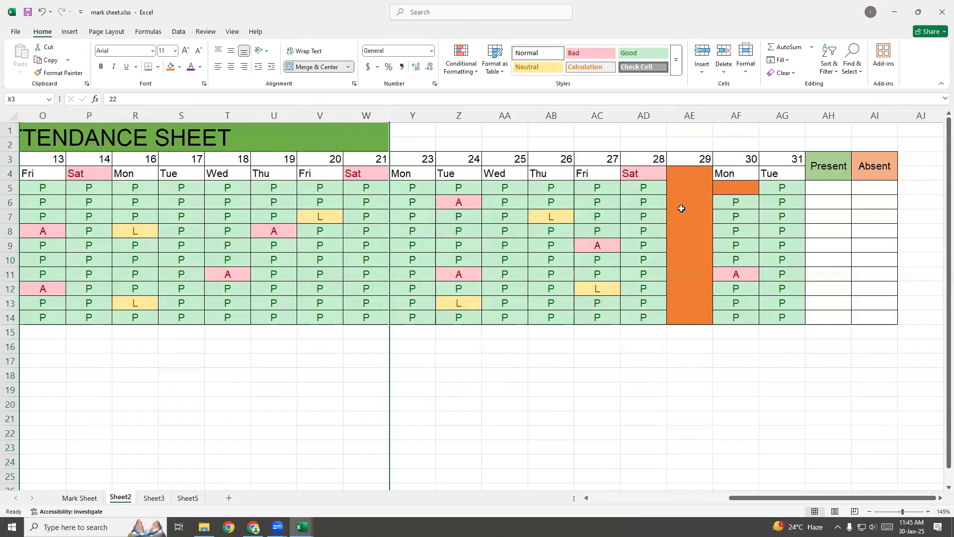
{"action": "left_click", "coordinate": [697, 117]}
{"action": "right_click", "coordinate": [699, 118]}
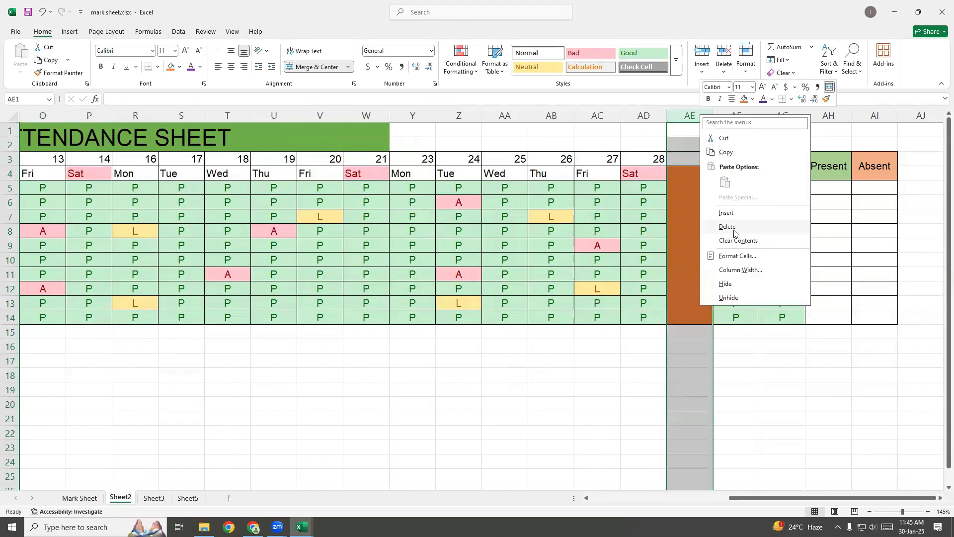
{"action": "left_click", "coordinate": [726, 284]}
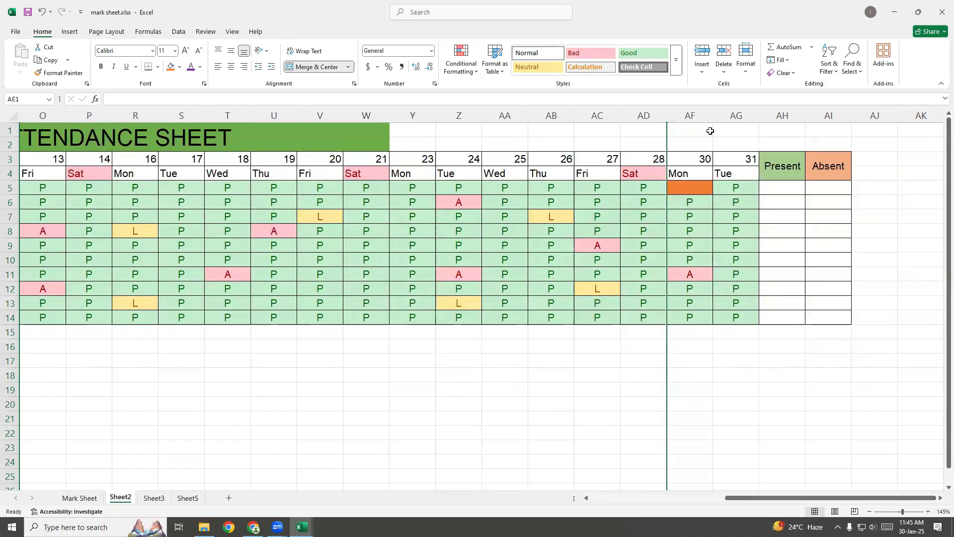
Step: Enter L in cell AF5, the first student's blank attendance entry for day 30
{"action": "left_click", "coordinate": [707, 190]}
{"action": "type", "text": "L"}
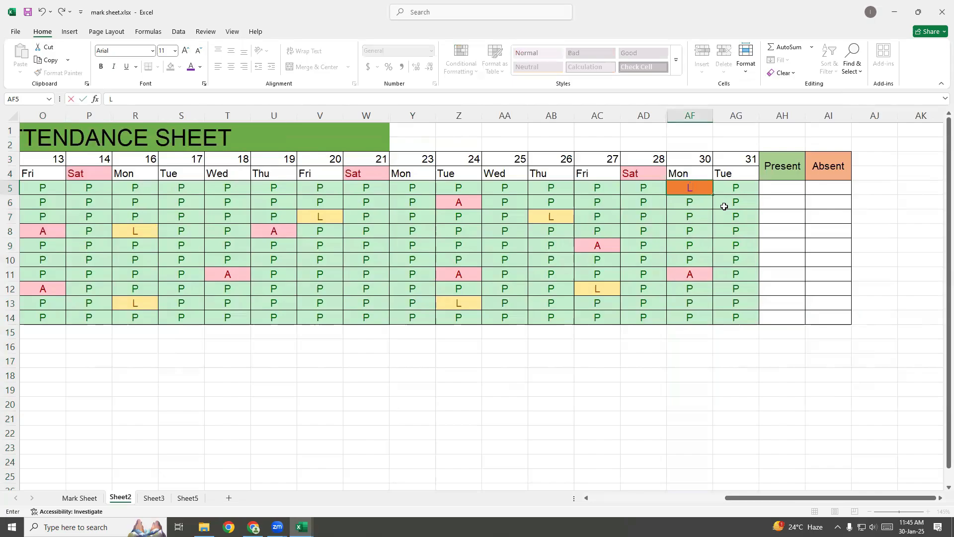
{"action": "key", "text": "Return"}
Step: Return to the start of the attendance grid and select D5, the first student's entry for day 2
{"action": "key", "text": "Left"}
{"action": "key", "text": "Left"}
{"action": "key", "text": "Left"}
{"action": "key", "text": "Left"}
{"action": "key", "text": "Left"}
{"action": "key", "text": "Left"}
{"action": "key", "text": "Left"}
{"action": "key", "text": "Left"}
{"action": "key", "text": "Left"}
{"action": "key", "text": "Left"}
{"action": "key", "text": "Left"}
{"action": "key", "text": "Left"}
{"action": "key", "text": "Left"}
{"action": "key", "text": "Left"}
{"action": "key", "text": "Left"}
{"action": "key", "text": "Left"}
{"action": "key", "text": "Left"}
{"action": "key", "text": "Left"}
{"action": "key", "text": "Left"}
{"action": "key", "text": "Left"}
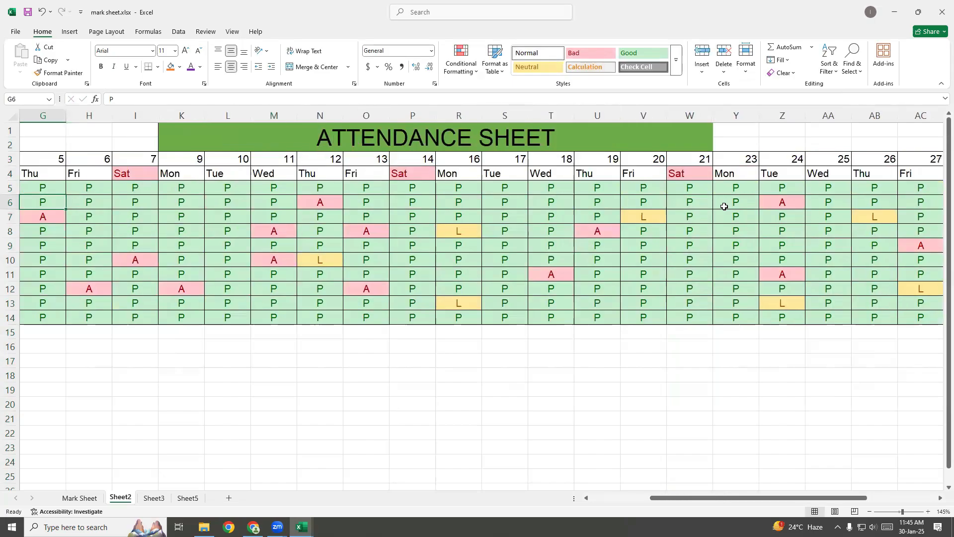
{"action": "key", "text": "Left"}
{"action": "key", "text": "Left"}
{"action": "key", "text": "Left"}
{"action": "key", "text": "Left"}
{"action": "key", "text": "Left"}
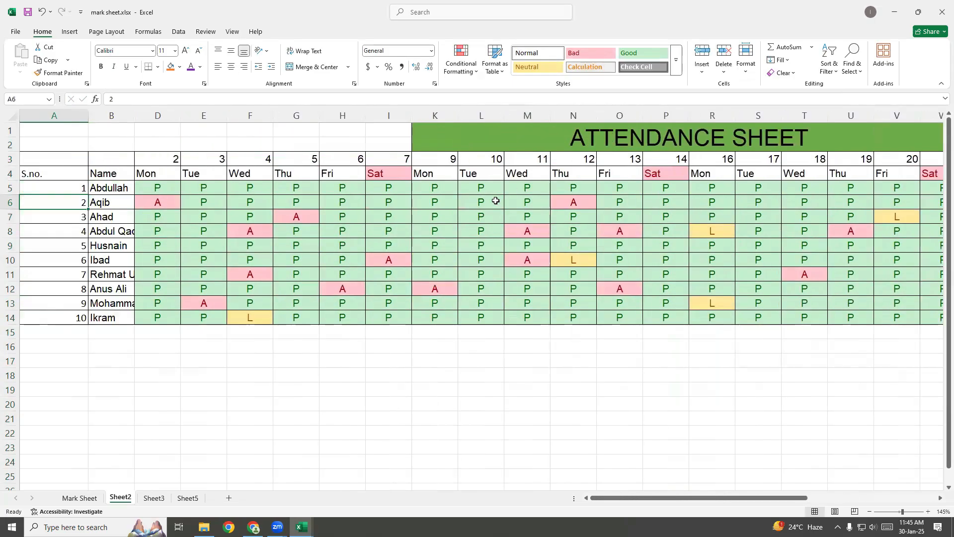
{"action": "left_click", "coordinate": [157, 187]}
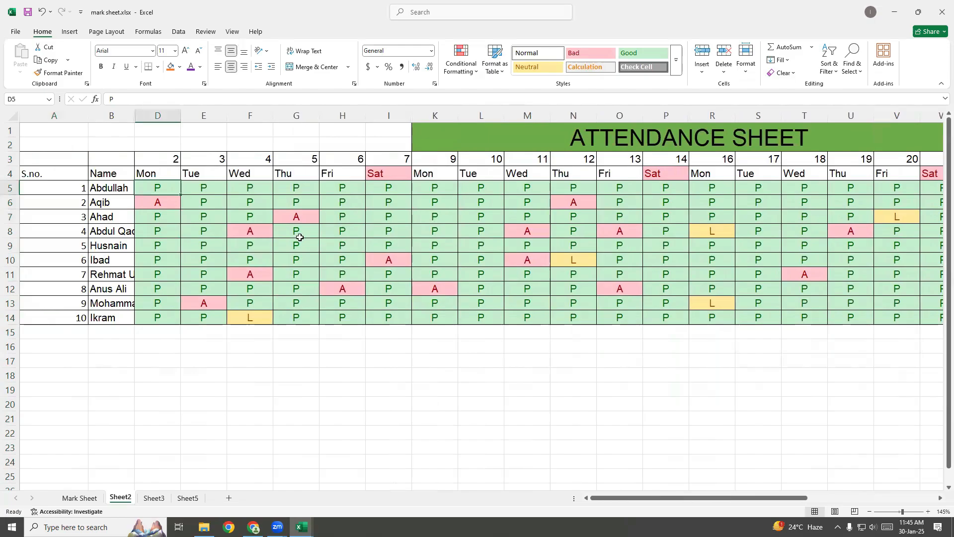
{"action": "key", "text": "ctrl+shift+Right"}
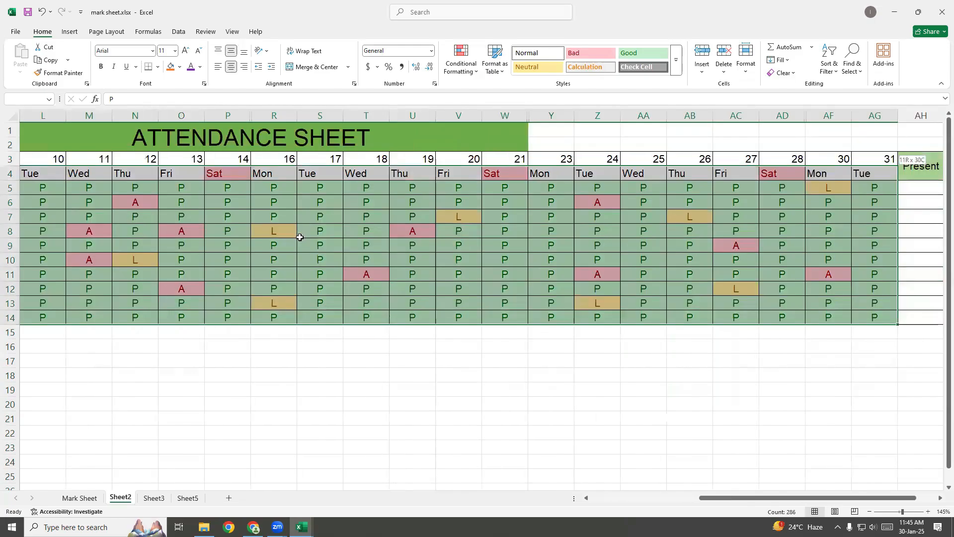
{"action": "key", "text": "Down"}
{"action": "key", "text": "Down"}
{"action": "key", "text": "Up"}
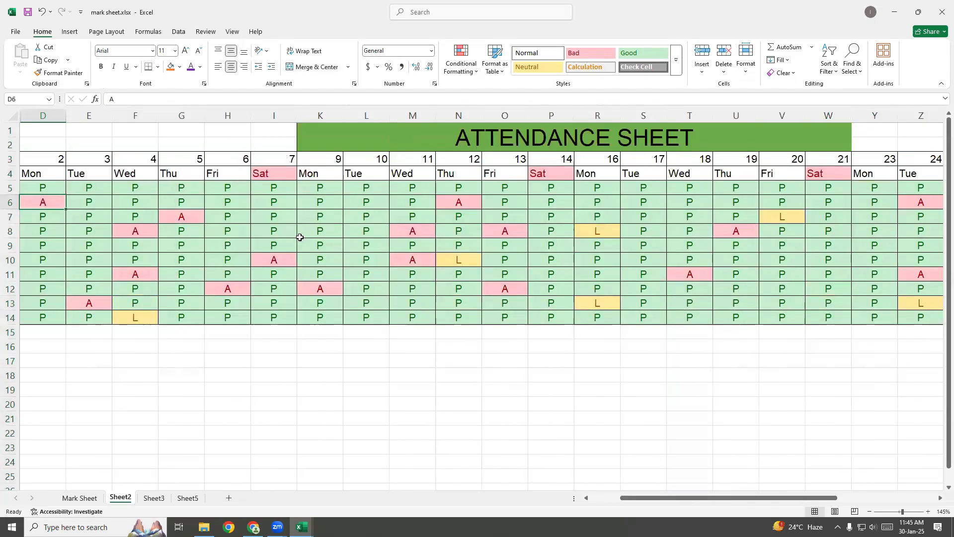
{"action": "key", "text": "Home"}
{"action": "key", "text": "Up"}
{"action": "key", "text": "Right"}
{"action": "key", "text": "Right"}
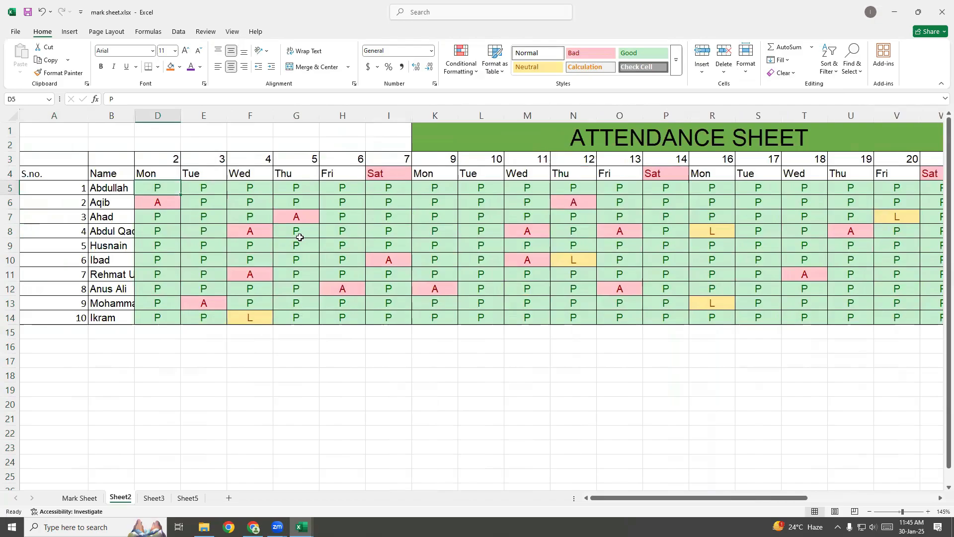
{"action": "key", "text": "ctrl+shift+Right"}
{"action": "key", "text": "ctrl+shift+Down"}
{"action": "key", "text": "Left"}
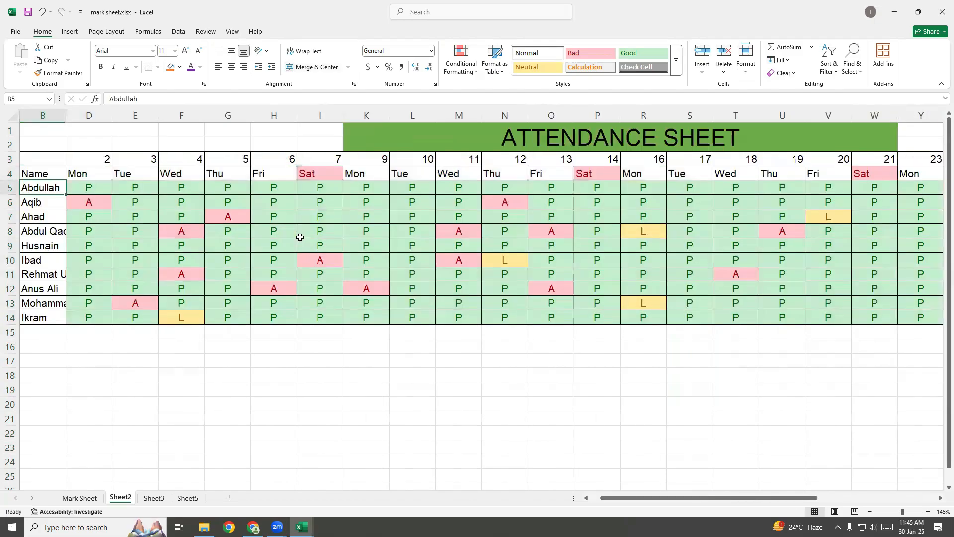
{"action": "key", "text": "Up"}
{"action": "key", "text": "Down"}
{"action": "key", "text": "Right"}
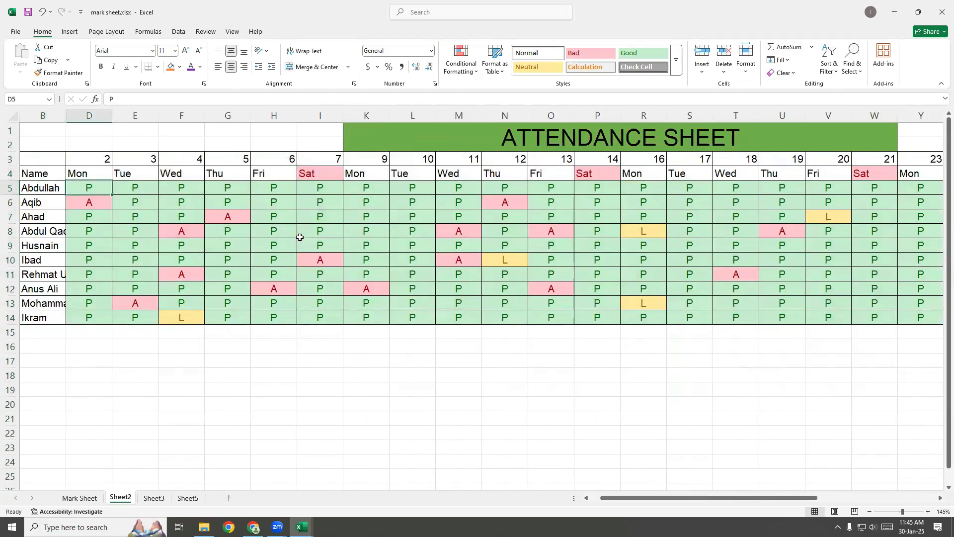
{"action": "key", "text": "shift+Right"}
{"action": "key", "text": "shift+Right"}
{"action": "key", "text": "shift+Right"}
{"action": "key", "text": "shift+Right"}
{"action": "key", "text": "shift+Right"}
{"action": "key", "text": "shift+Right"}
{"action": "key", "text": "shift+Right"}
{"action": "key", "text": "shift+Right"}
{"action": "key", "text": "shift+Right"}
{"action": "key", "text": "shift+Right"}
{"action": "key", "text": "shift+Right"}
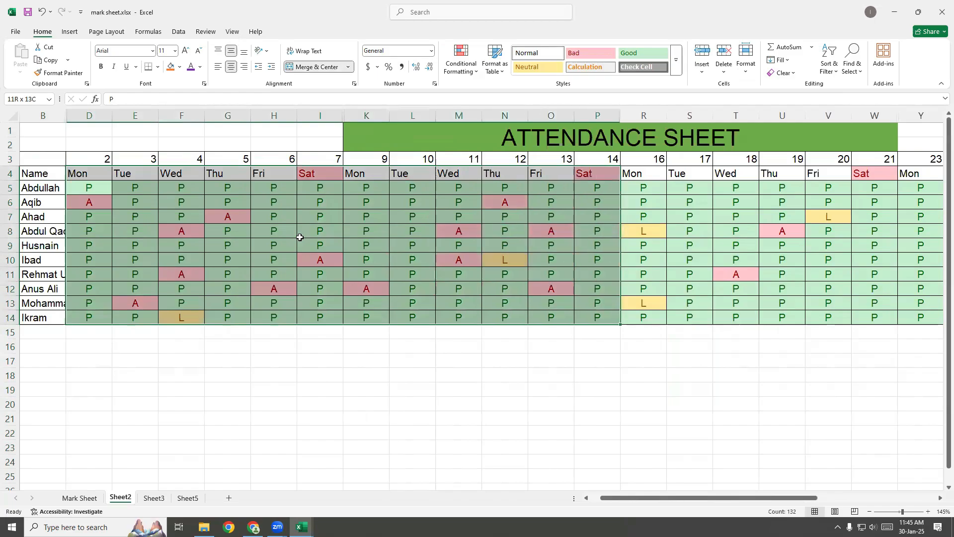
{"action": "left_click", "coordinate": [358, 403]}
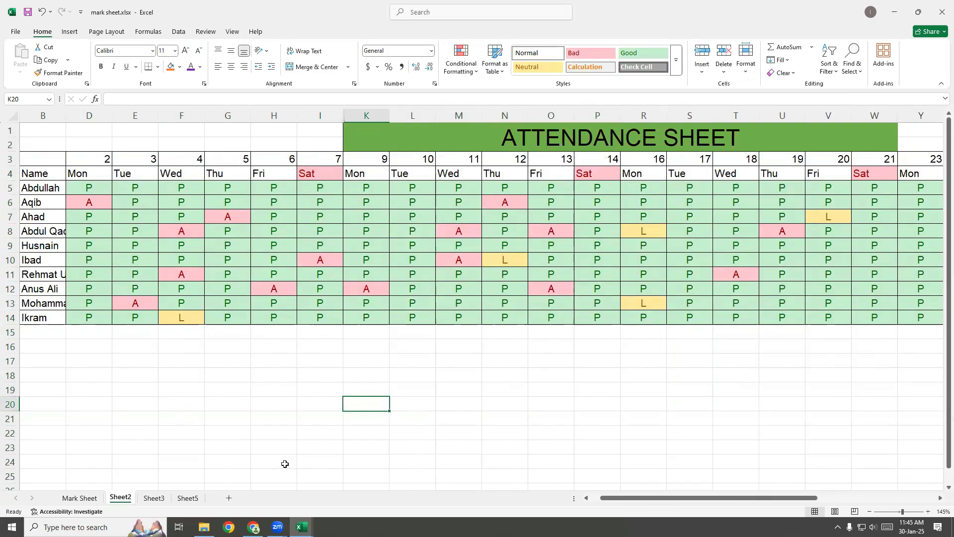
Step: Start a COUNTIF formula in AH5, the first student's Present cell, with D5:AG5 as its range
{"action": "left_click_drag", "start_coordinate": [706, 497], "coordinate": [825, 497]}
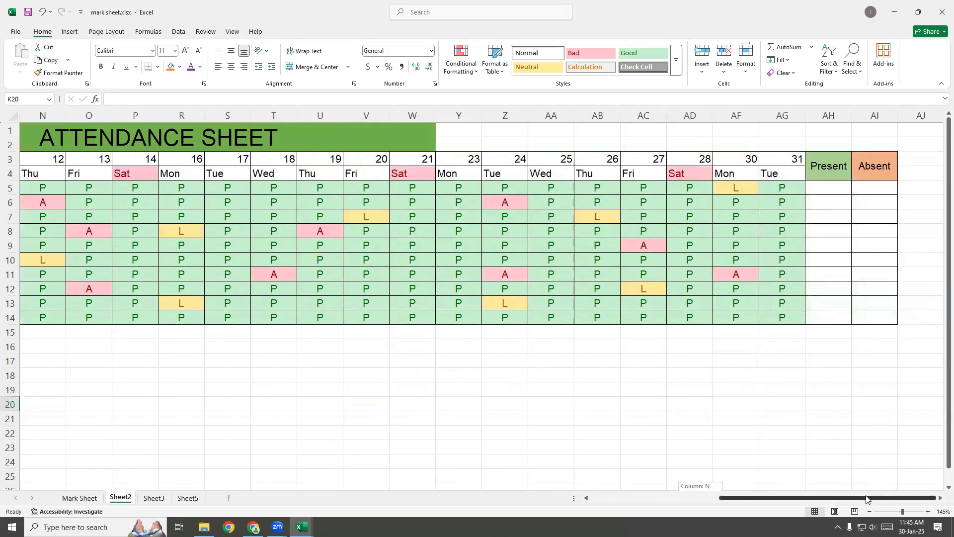
{"action": "left_click", "coordinate": [827, 185]}
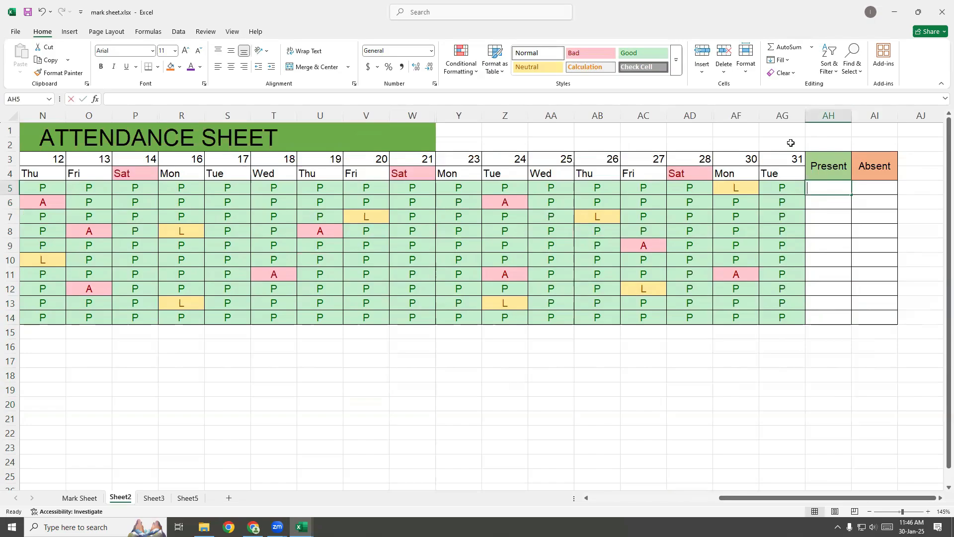
{"action": "type", "text": "="}
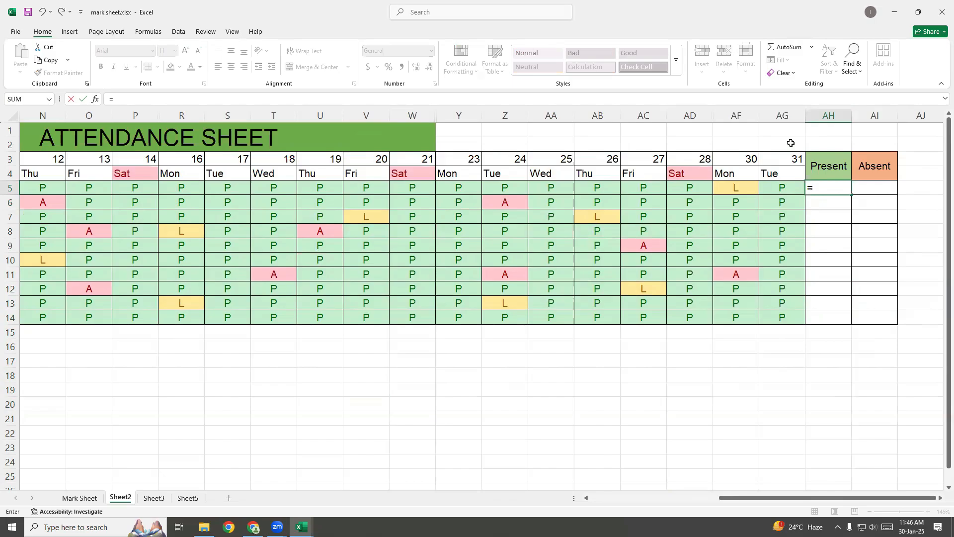
{"action": "type", "text": "countif"}
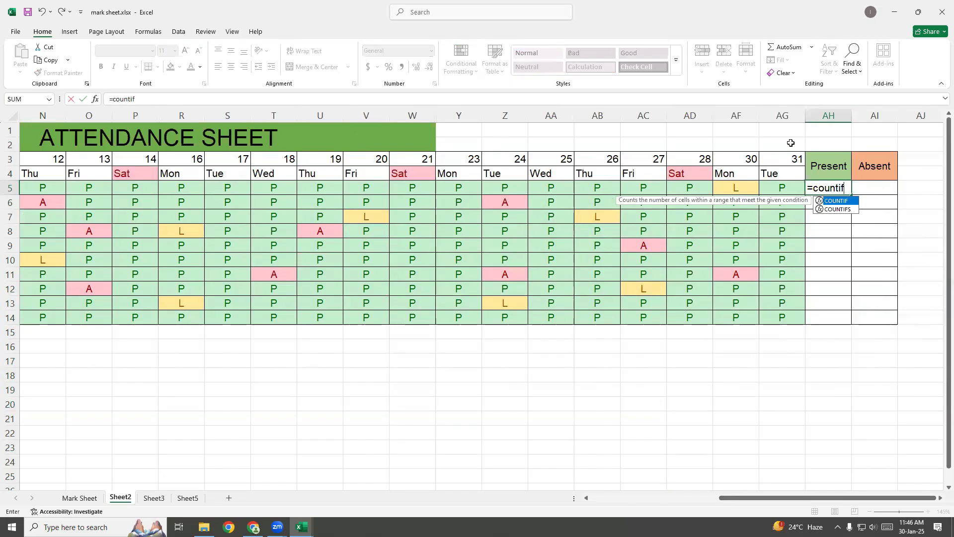
{"action": "key", "text": "Tab"}
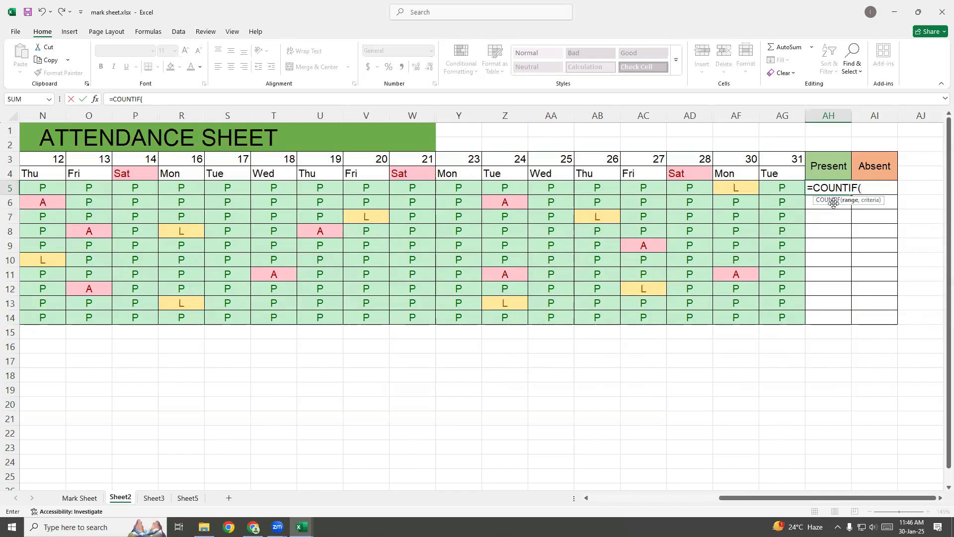
{"action": "left_click_drag", "start_coordinate": [740, 497], "coordinate": [704, 502]}
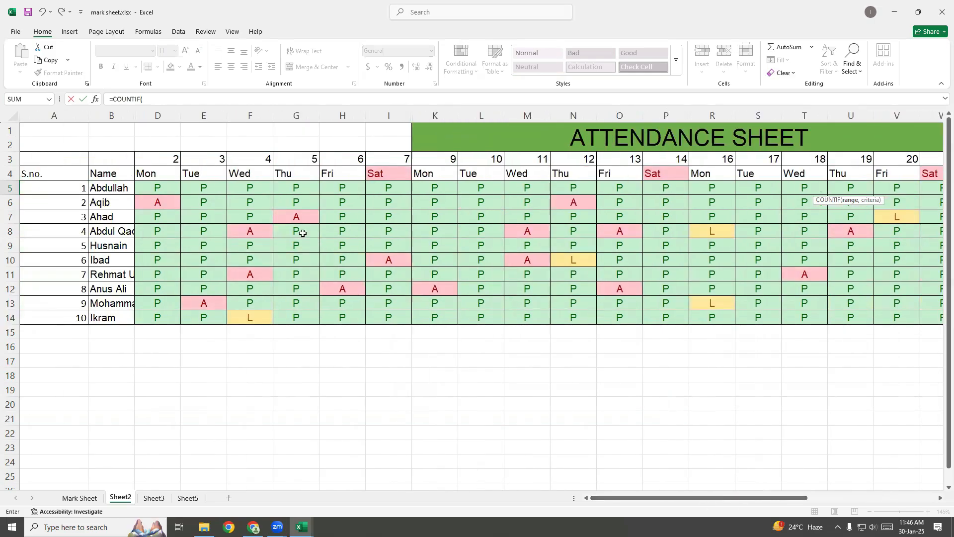
{"action": "left_click", "coordinate": [175, 188]}
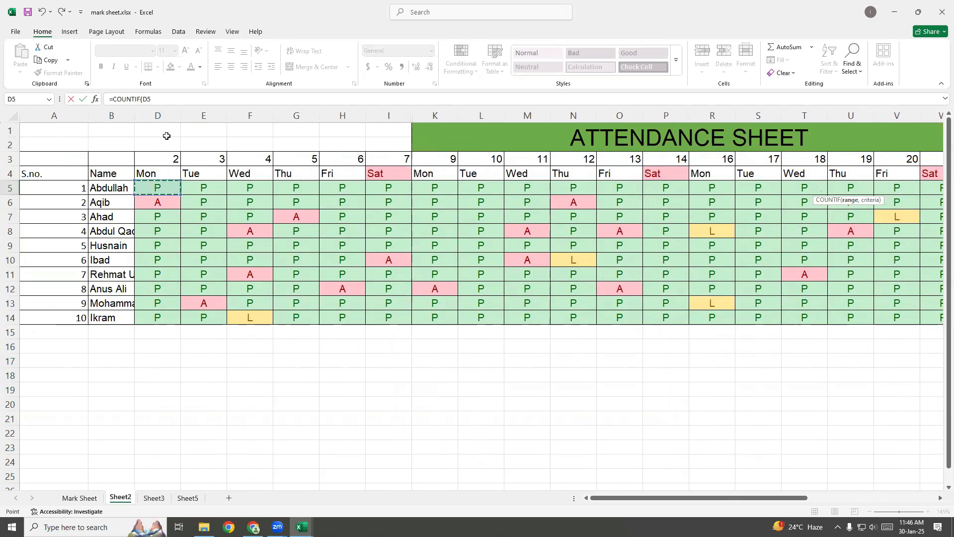
{"action": "left_click", "coordinate": [179, 103]}
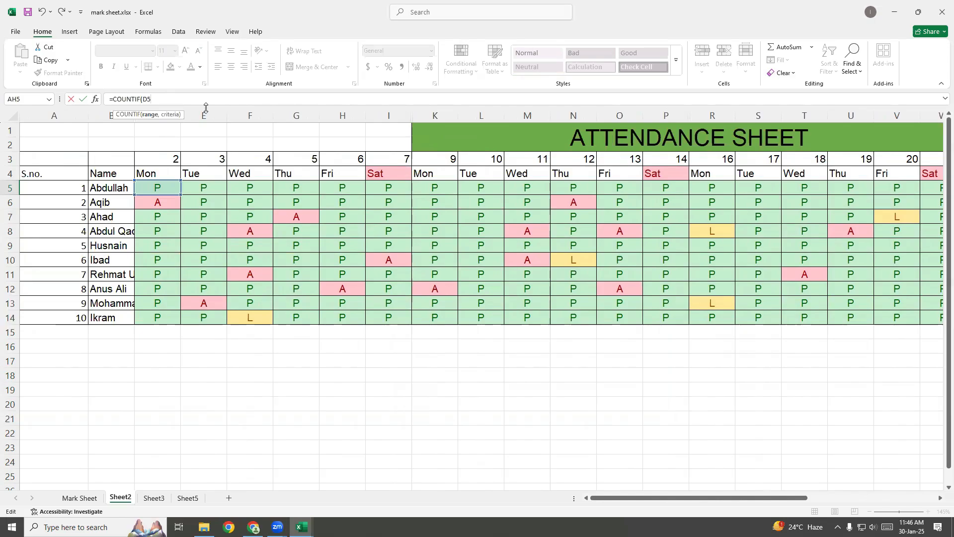
{"action": "type", "text": ":"}
{"action": "left_click_drag", "start_coordinate": [790, 498], "coordinate": [944, 509]}
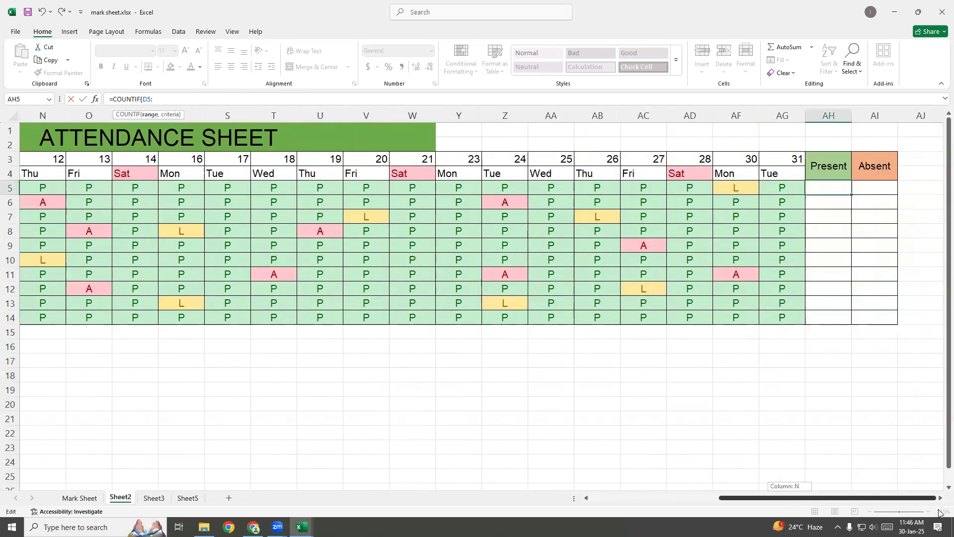
{"action": "left_click", "coordinate": [785, 186]}
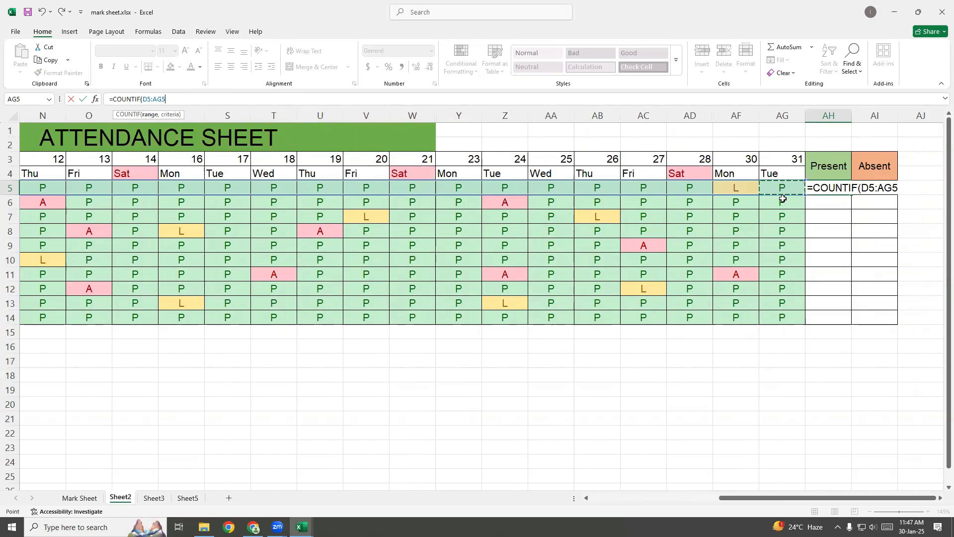
Step: Complete the Present formula with "P" as the criterion, enter it and reselect its cell
{"action": "type", "text": ","}
{"action": "type", "text": "\"P"}
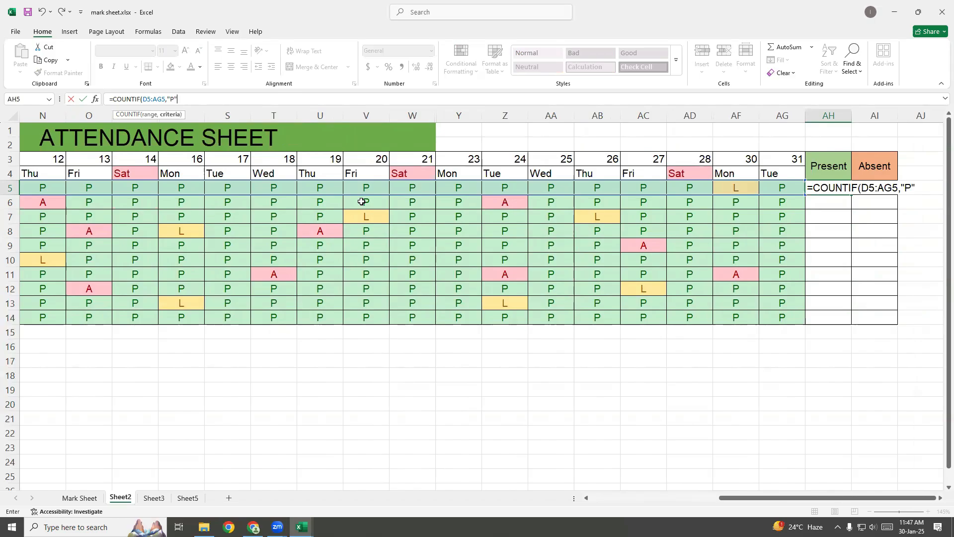
{"action": "type", "text": ")"}
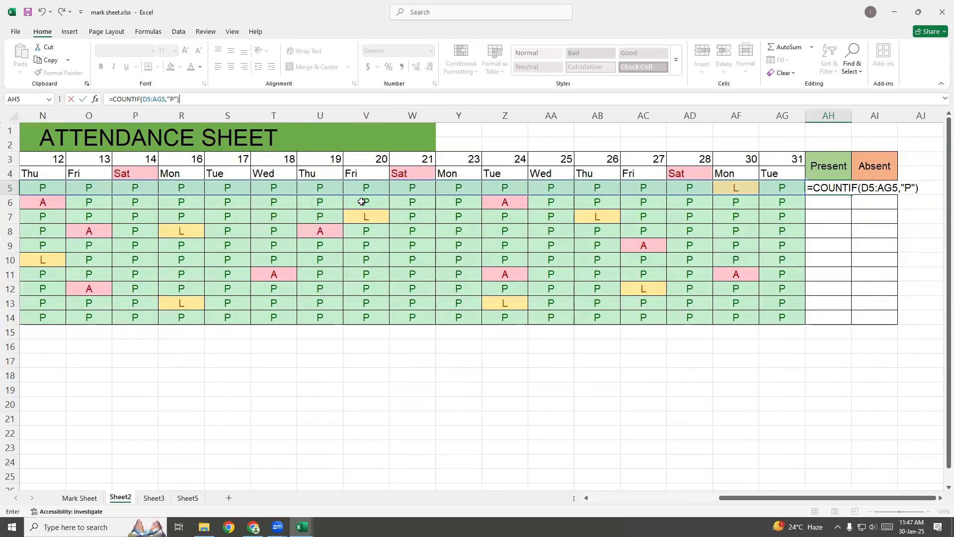
{"action": "key", "text": "Return"}
{"action": "key", "text": "Up"}
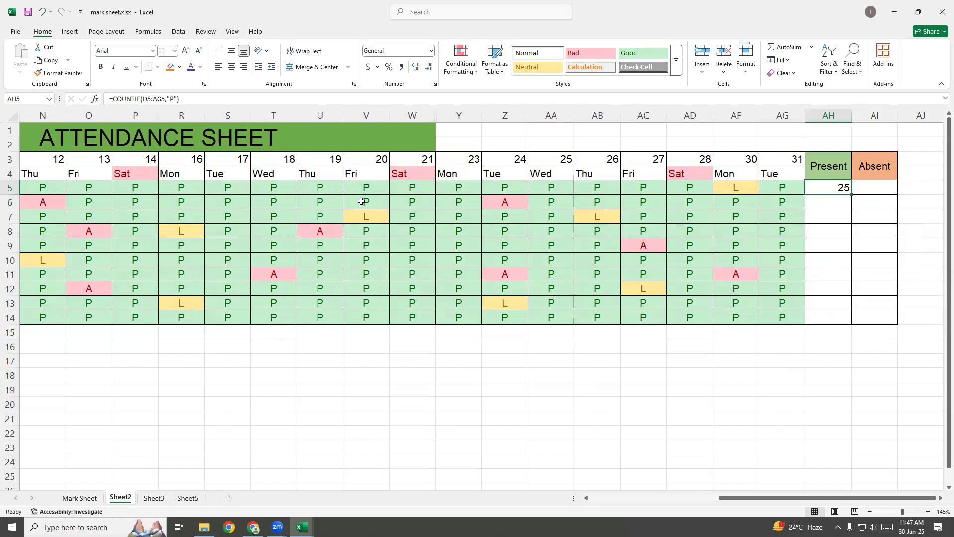
Step: Copy the Present formula's text, open Notepad, enlarge its text view and paste the formula into the blank document
{"action": "triple_click", "coordinate": [234, 99]}
{"action": "key", "text": "ctrl+c"}
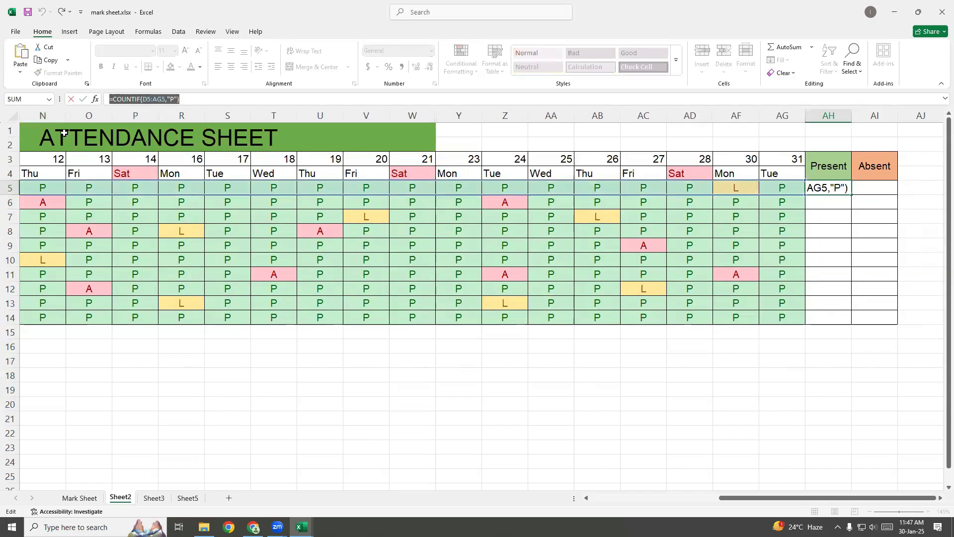
{"action": "key", "text": "super"}
{"action": "type", "text": "notepad"}
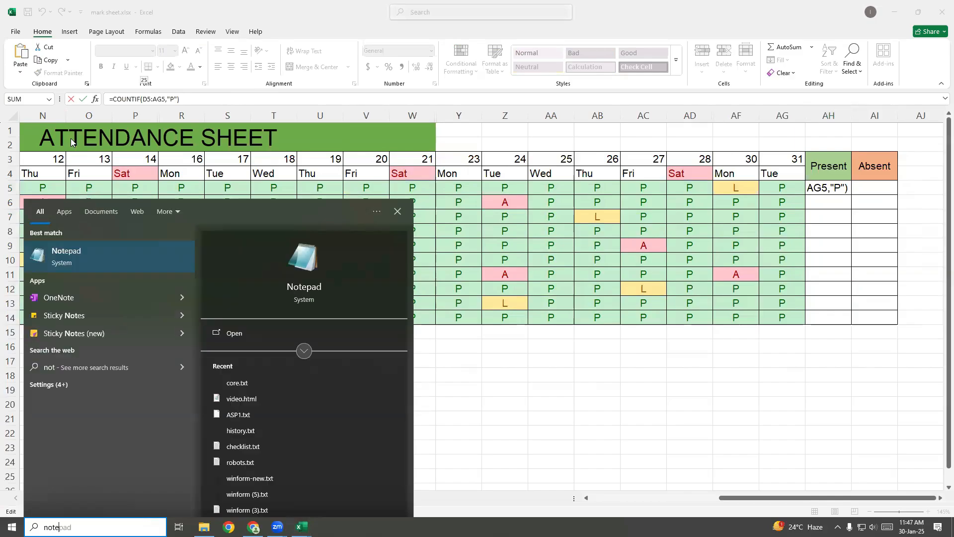
{"action": "key", "text": "Return"}
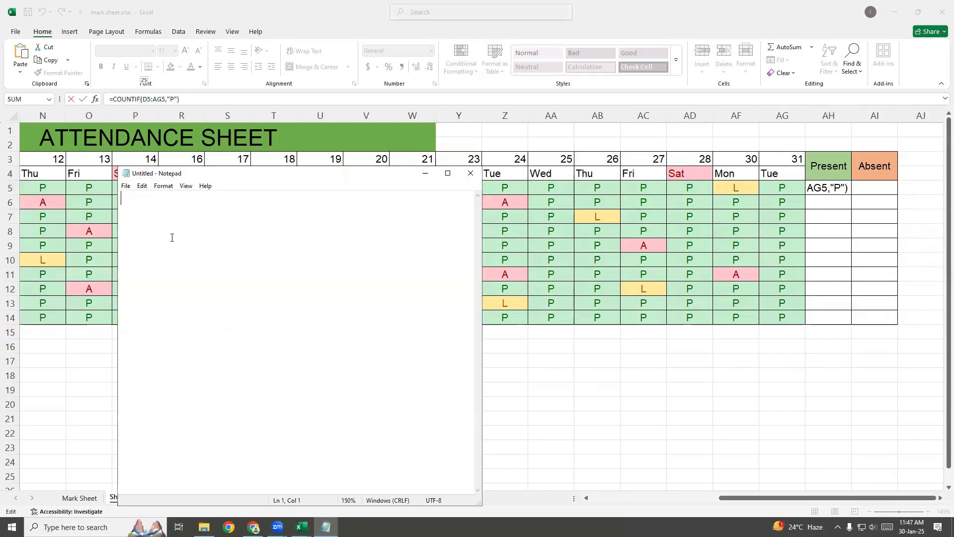
{"action": "scroll", "coordinate": [167, 238], "scroll_direction": "up", "scroll_amount": 20}
{"action": "key", "text": "ctrl+v"}
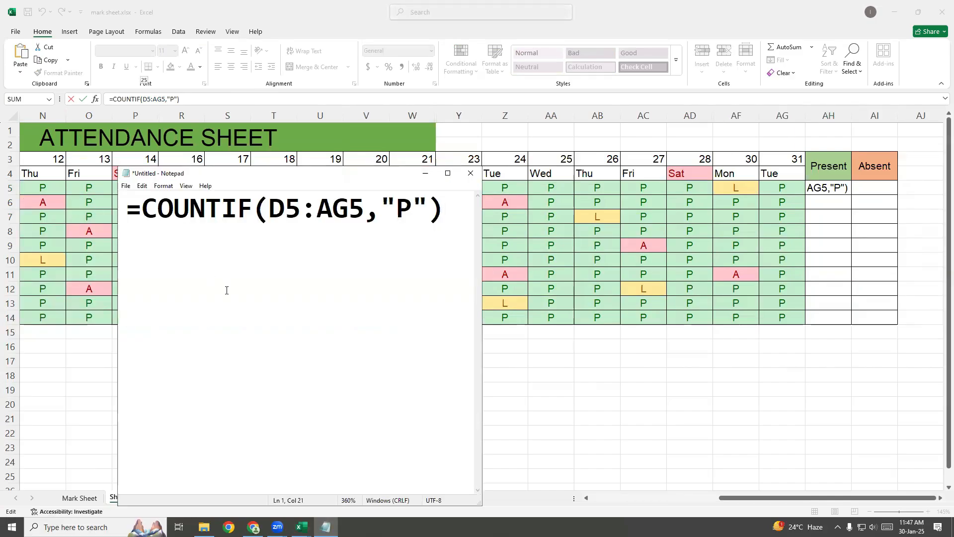
Step: Highlight the range D5:AG5 in the pasted formula, switch back to Excel and leave formula editing in AH5
{"action": "left_click_drag", "start_coordinate": [371, 215], "coordinate": [268, 215]}
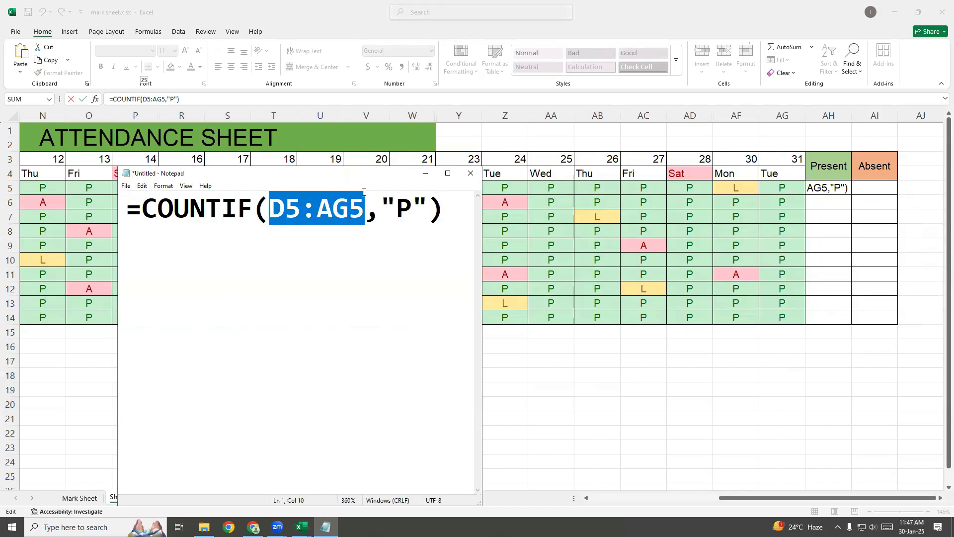
{"action": "left_click", "coordinate": [425, 173]}
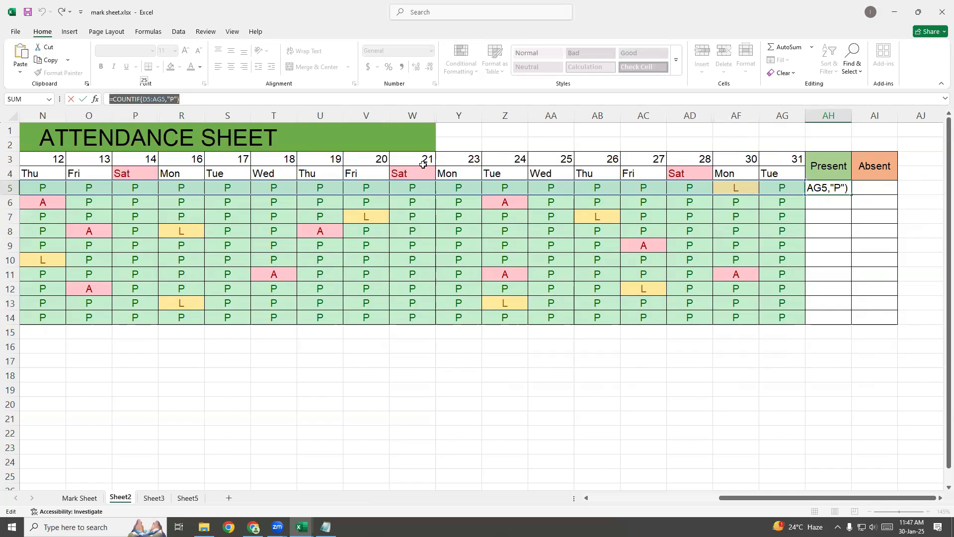
{"action": "left_click", "coordinate": [369, 103]}
{"action": "key", "text": "Return"}
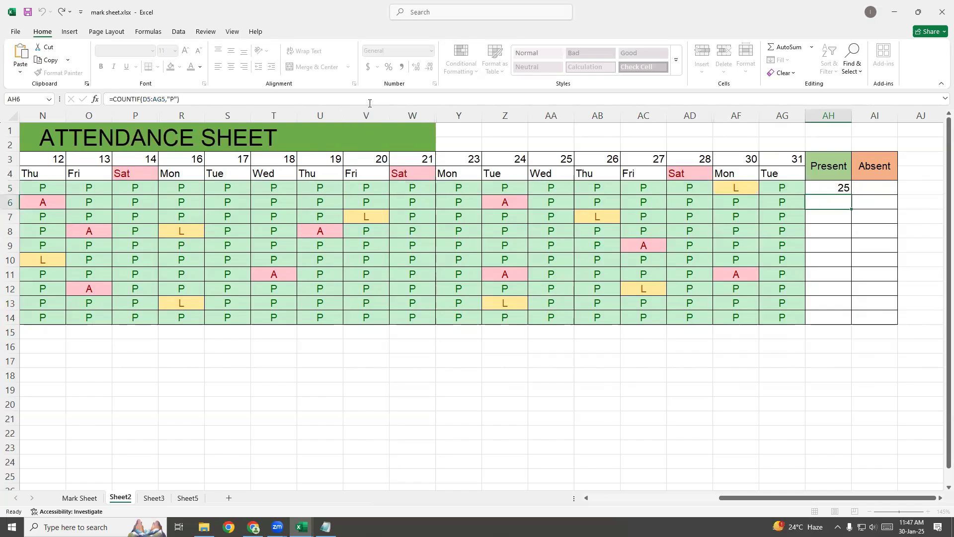
Step: Enter a COUNTIF formula in AI5, the first student's Absent cell, counting "A" in D5:AG5, and reselect the cell
{"action": "left_click", "coordinate": [876, 188]}
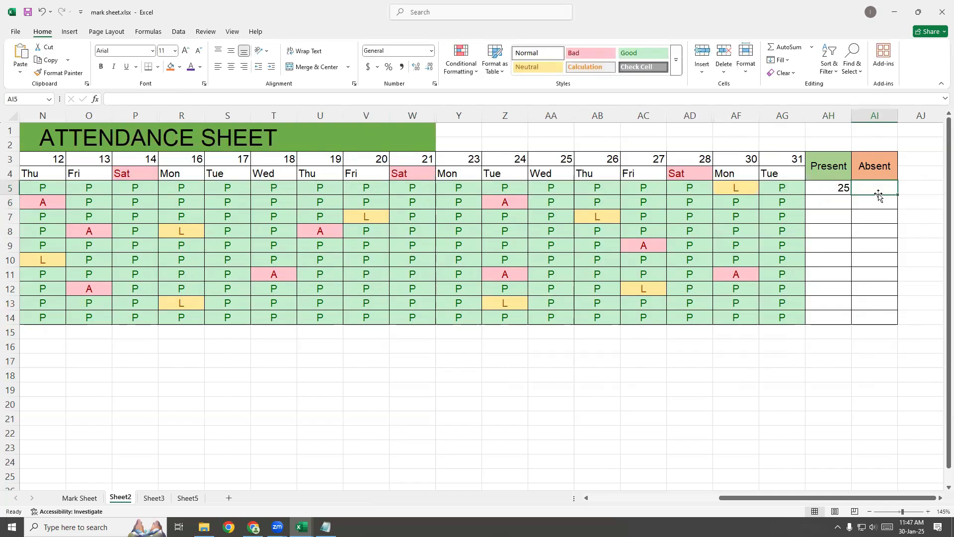
{"action": "type", "text": "=countif"}
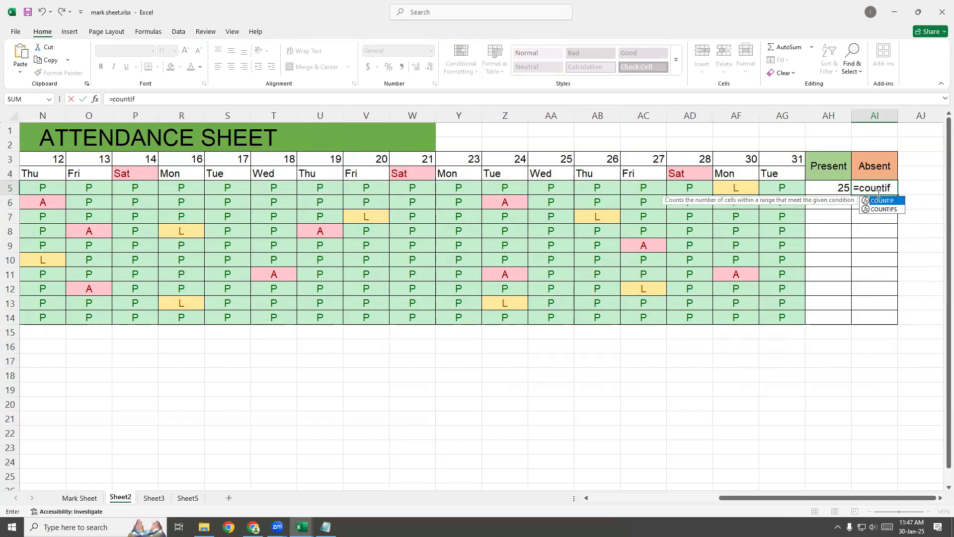
{"action": "key", "text": "Tab"}
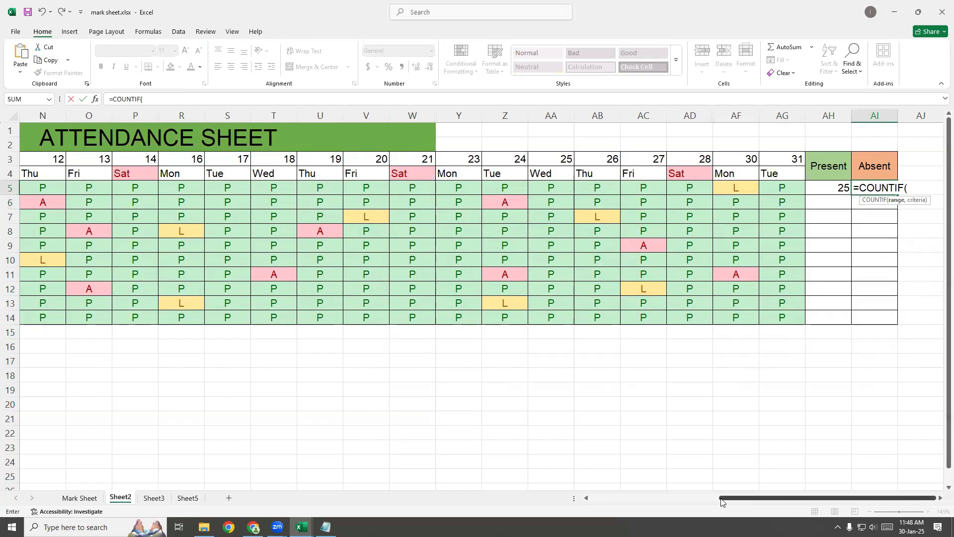
{"action": "left_click_drag", "start_coordinate": [721, 500], "coordinate": [677, 509]}
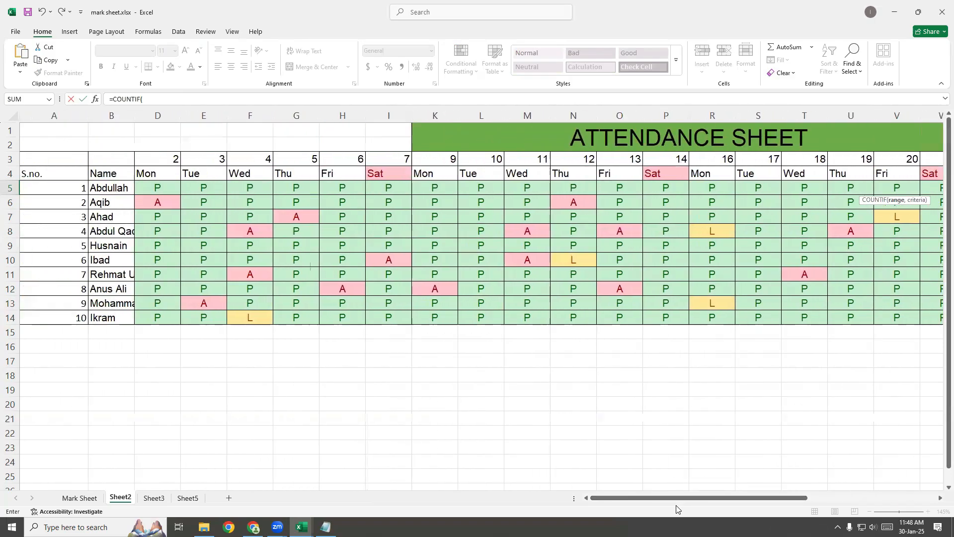
{"action": "left_click", "coordinate": [143, 194]}
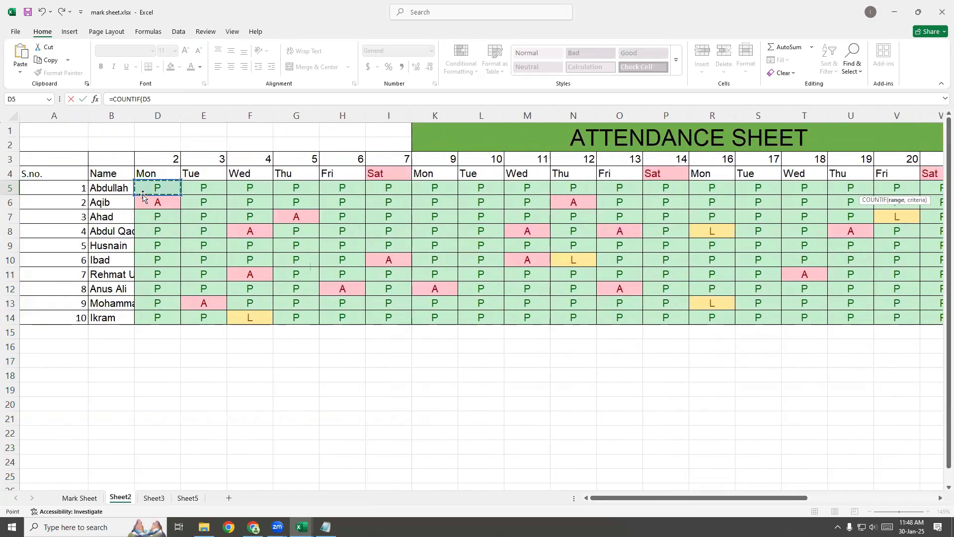
{"action": "left_click", "coordinate": [168, 98]}
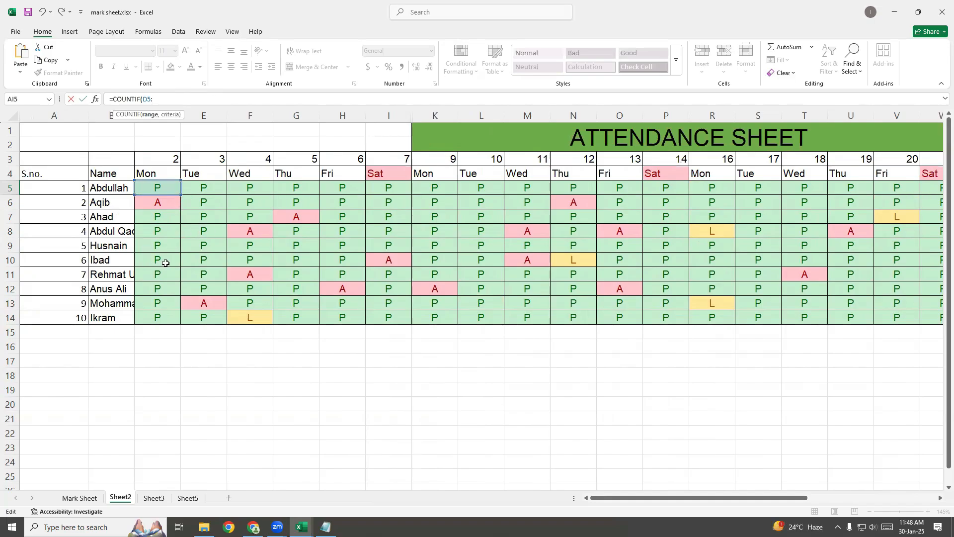
{"action": "left_click_drag", "start_coordinate": [750, 498], "coordinate": [929, 496]}
{"action": "left_click", "coordinate": [783, 194]}
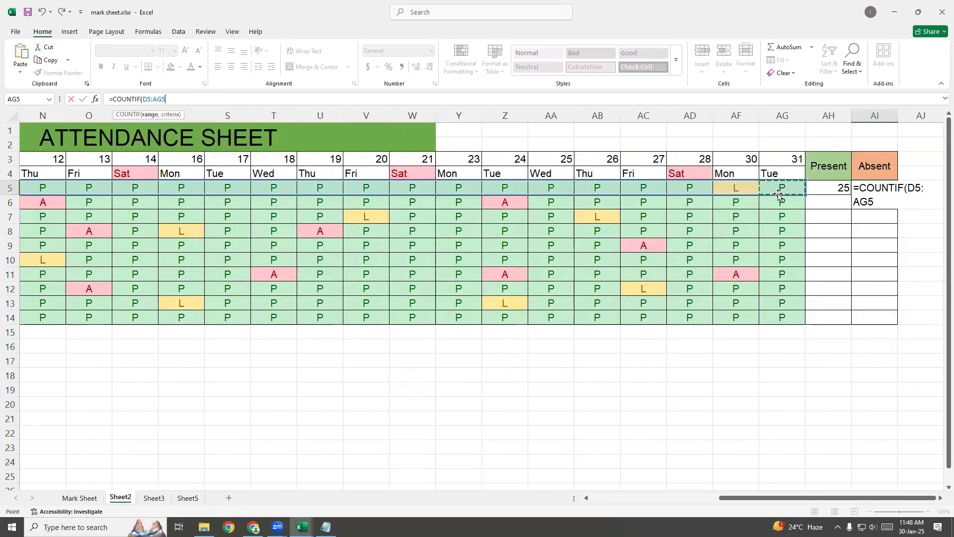
{"action": "type", "text": ",\"A\")"}
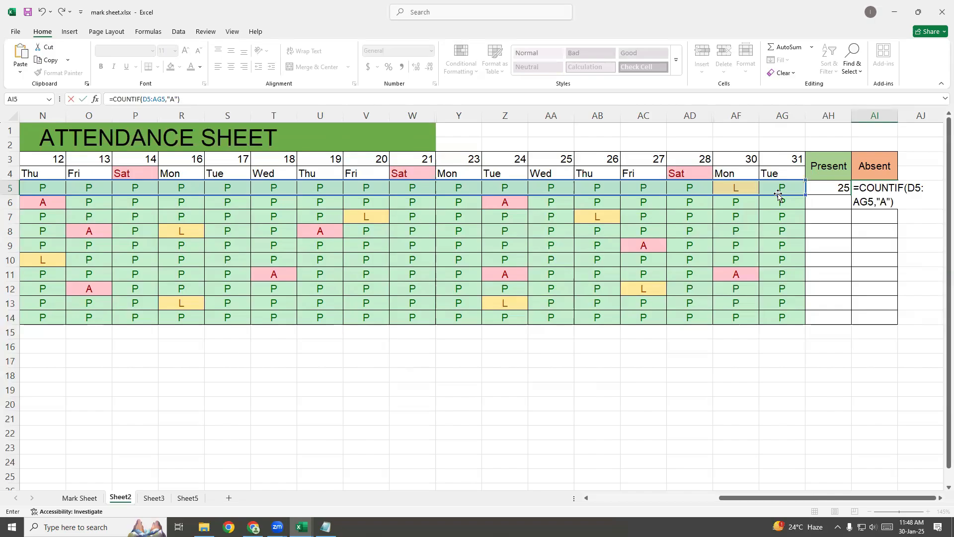
{"action": "key", "text": "Return"}
{"action": "key", "text": "Up"}
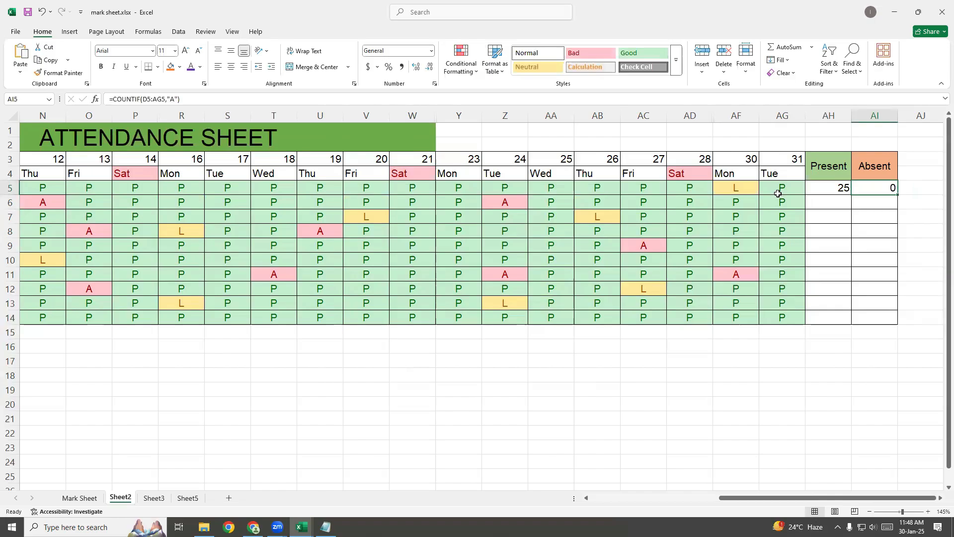
Step: Look through the first student's attendance marks in row 5 from the month's end back to its start, and return to AI5
{"action": "key", "text": "Left"}
{"action": "key", "text": "Left"}
{"action": "key", "text": "Left"}
{"action": "key", "text": "Left"}
{"action": "key", "text": "Left"}
{"action": "key", "text": "Left"}
{"action": "key", "text": "Left"}
{"action": "key", "text": "Left"}
{"action": "key", "text": "Left"}
{"action": "key", "text": "Left"}
{"action": "key", "text": "Left"}
{"action": "key", "text": "Left"}
{"action": "key", "text": "Left"}
{"action": "key", "text": "Left"}
{"action": "key", "text": "Left"}
{"action": "key", "text": "Left"}
{"action": "key", "text": "Left"}
{"action": "key", "text": "Left"}
{"action": "key", "text": "Left"}
{"action": "key", "text": "Left"}
{"action": "key", "text": "Left"}
{"action": "key", "text": "Left"}
{"action": "key", "text": "Left"}
{"action": "key", "text": "Left"}
{"action": "key", "text": "Left"}
{"action": "key", "text": "Left"}
{"action": "key", "text": "Left"}
{"action": "key", "text": "Left"}
{"action": "key", "text": "Left"}
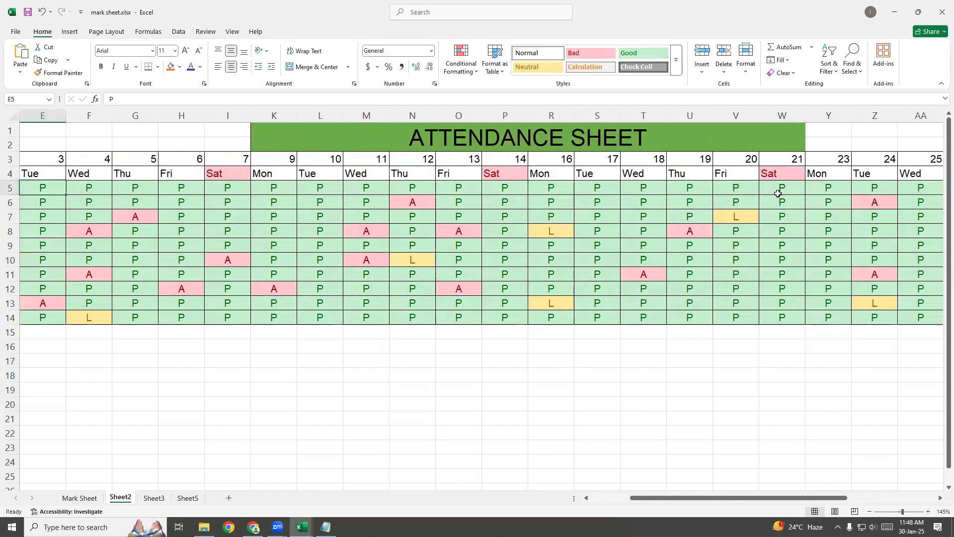
{"action": "key", "text": "Right"}
{"action": "key", "text": "Right"}
{"action": "key", "text": "Right"}
{"action": "key", "text": "Right"}
{"action": "key", "text": "Right"}
{"action": "key", "text": "Right"}
{"action": "key", "text": "Right"}
{"action": "key", "text": "Right"}
{"action": "key", "text": "Right"}
{"action": "key", "text": "Right"}
{"action": "key", "text": "Right"}
{"action": "key", "text": "Right"}
{"action": "key", "text": "Right"}
{"action": "key", "text": "Right"}
{"action": "key", "text": "Right"}
{"action": "key", "text": "Right"}
{"action": "key", "text": "Right"}
{"action": "key", "text": "Right"}
{"action": "key", "text": "Right"}
{"action": "key", "text": "Right"}
{"action": "key", "text": "Right"}
{"action": "key", "text": "Right"}
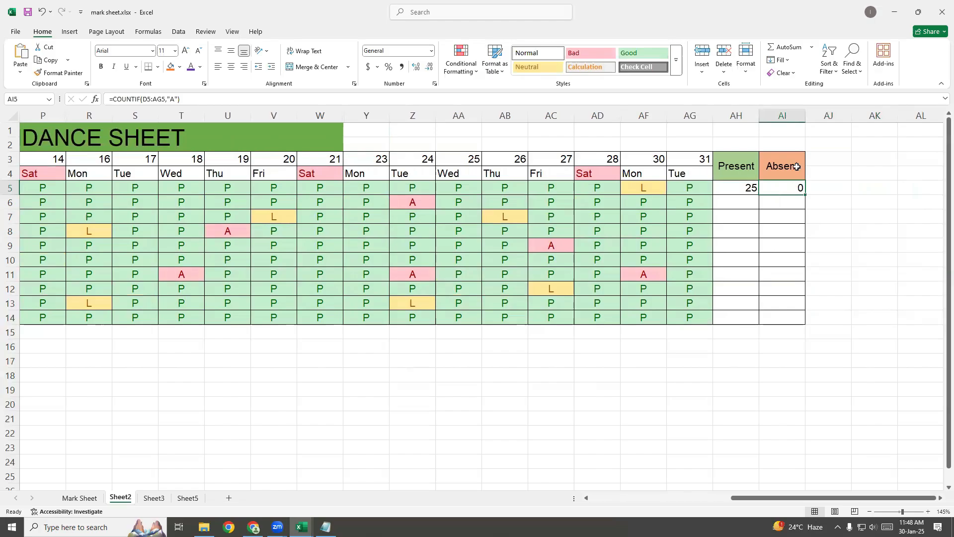
Step: Copy the merged Absent header into the adjacent cell AJ3
{"action": "left_click", "coordinate": [832, 158]}
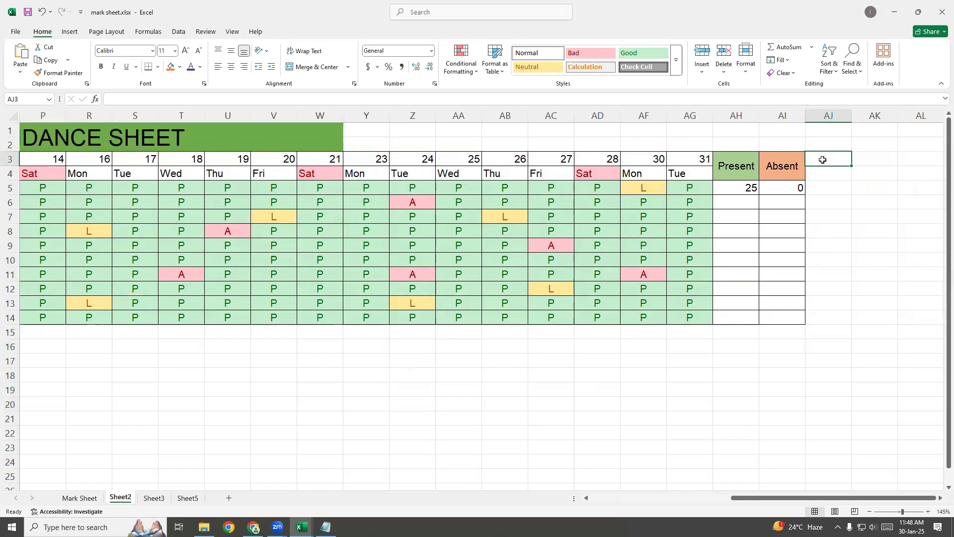
{"action": "left_click", "coordinate": [803, 168]}
{"action": "key", "text": "ctrl+c"}
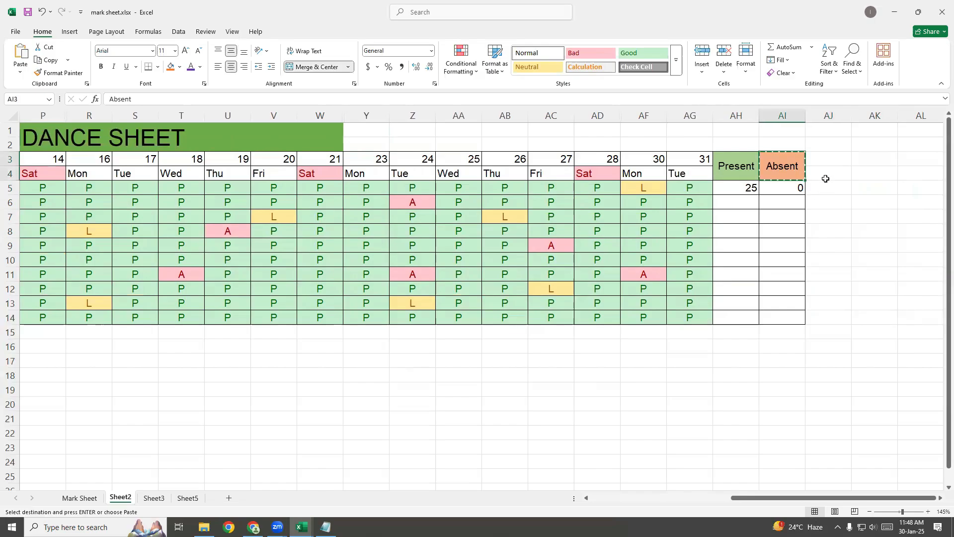
{"action": "left_click", "coordinate": [818, 156]}
{"action": "key", "text": "ctrl+v"}
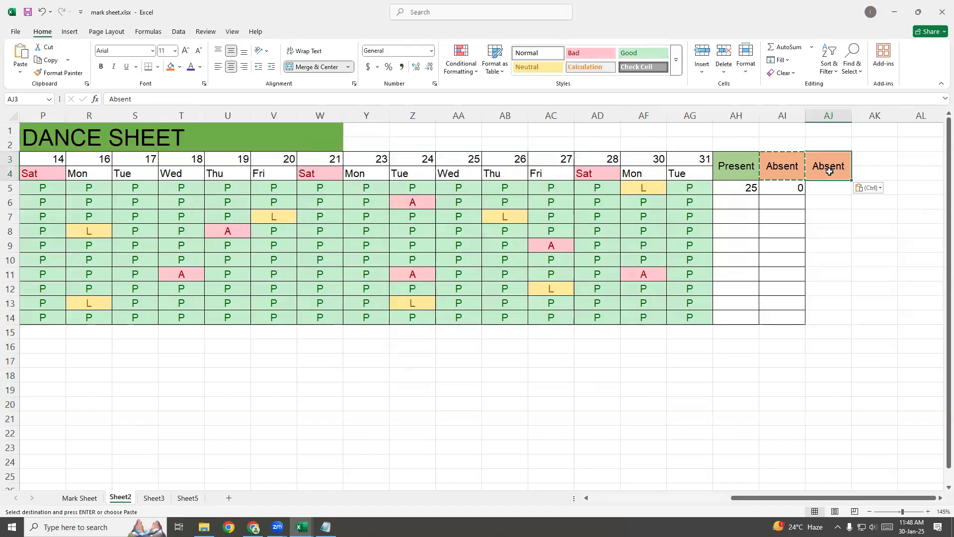
Step: Replace the copied header's text in AJ3 with Leave
{"action": "left_click_drag", "start_coordinate": [151, 99], "coordinate": [45, 101]}
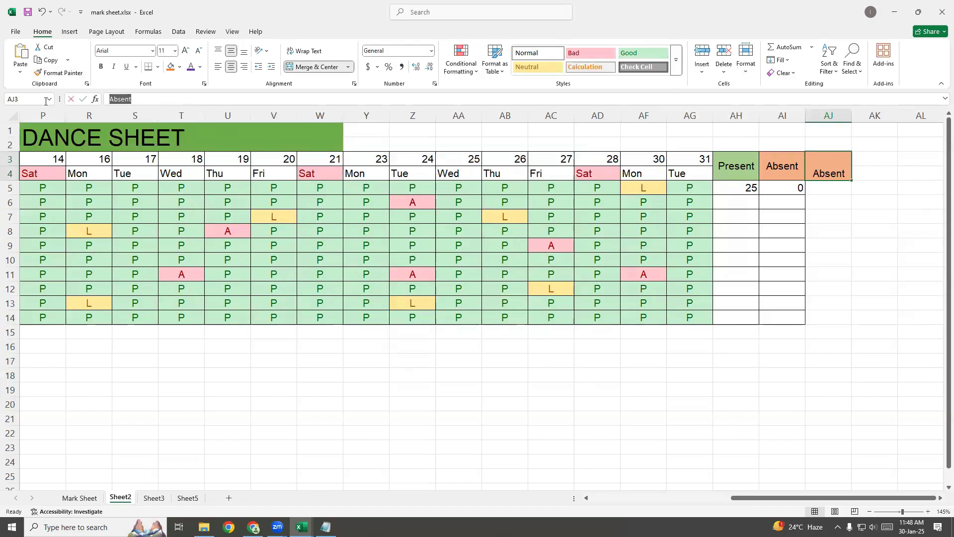
{"action": "type", "text": "Leav"}
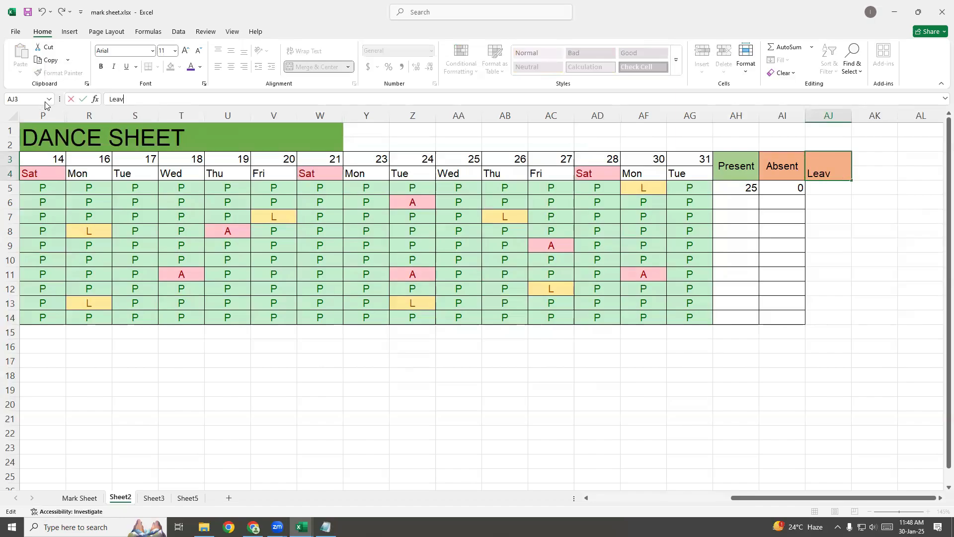
{"action": "type", "text": "e"}
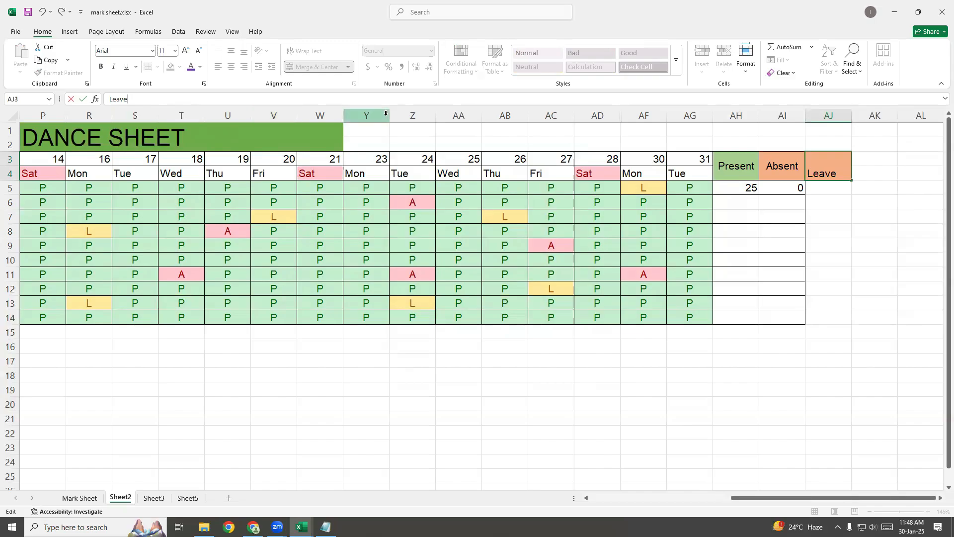
{"action": "key", "text": "Return"}
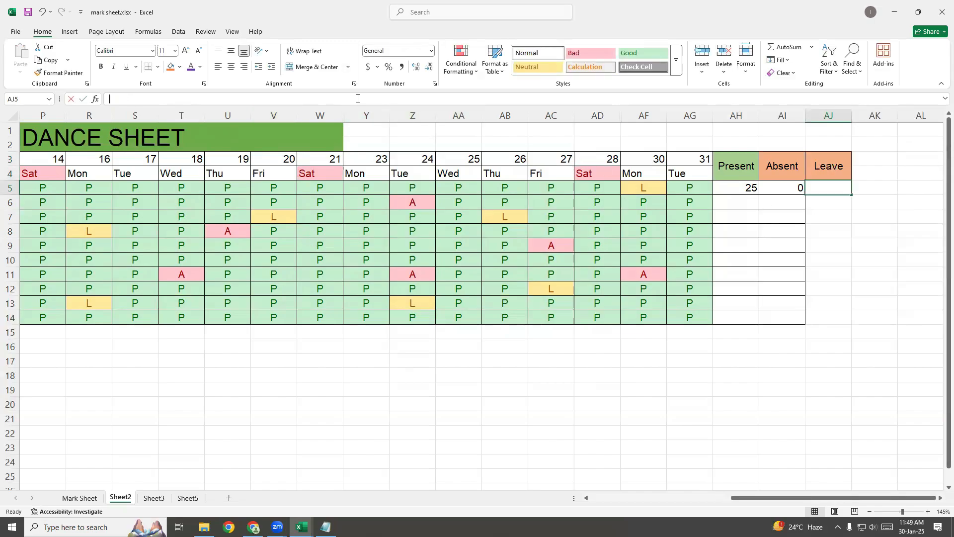
Step: Start a COUNTIF formula in AJ5, the first student's Leave cell
{"action": "type", "text": "=cou"}
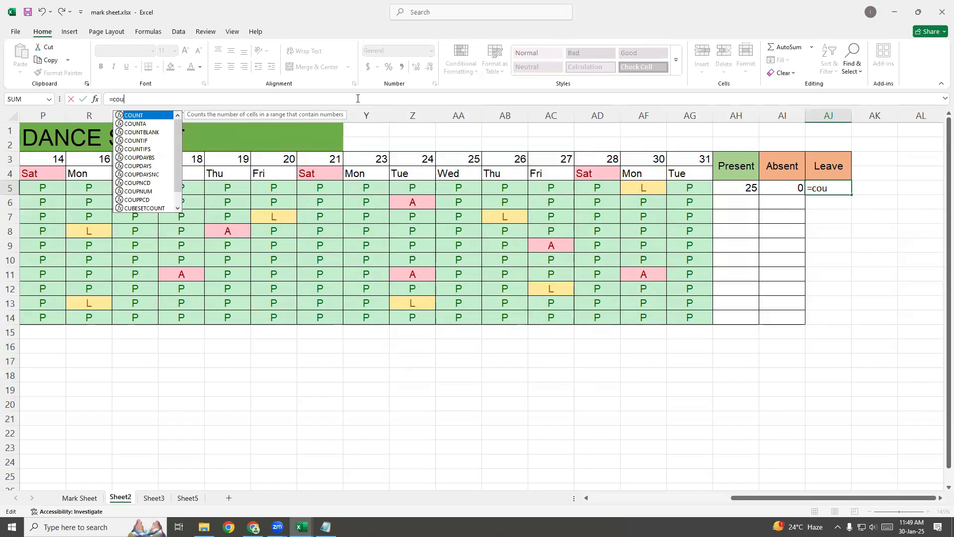
{"action": "key", "text": "Down"}
{"action": "key", "text": "Down"}
{"action": "key", "text": "Down"}
{"action": "key", "text": "Down"}
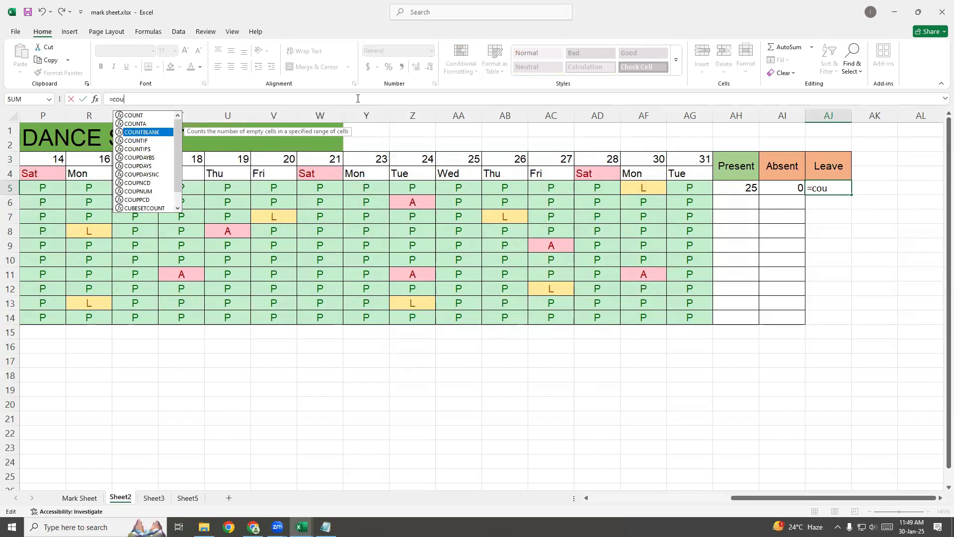
{"action": "key", "text": "Return"}
{"action": "key", "text": "Up"}
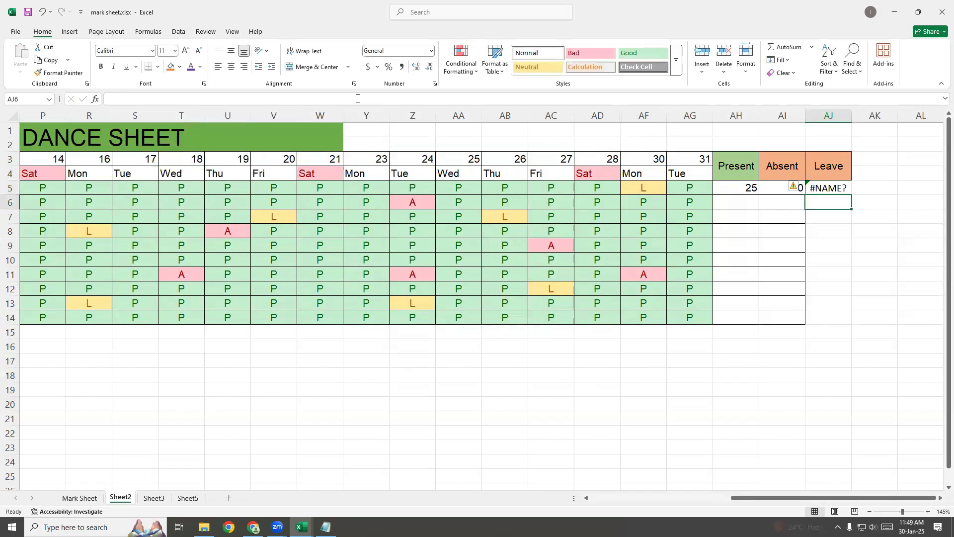
{"action": "left_click", "coordinate": [177, 99]}
{"action": "type", "text": "n"}
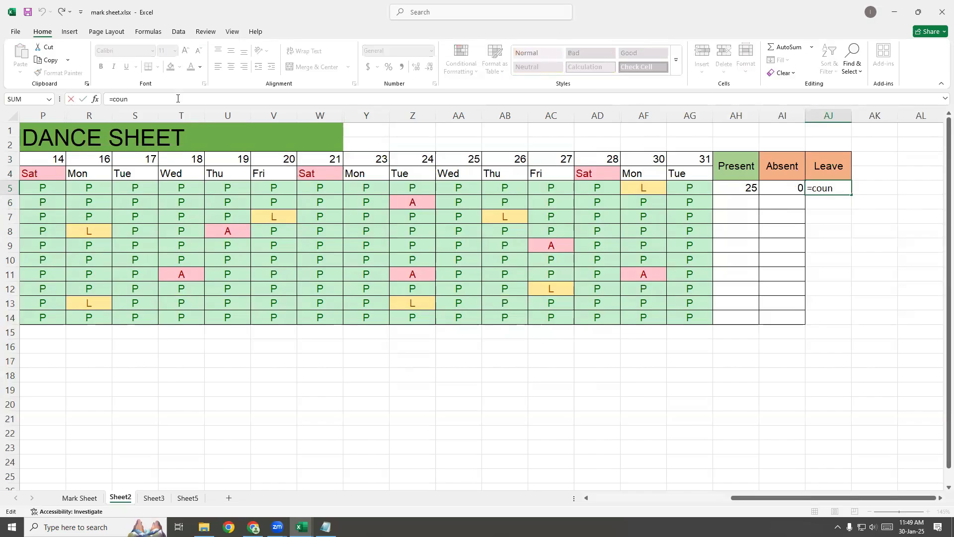
{"action": "type", "text": "t"}
{"action": "key", "text": "Down"}
{"action": "key", "text": "Down"}
{"action": "key", "text": "Down"}
{"action": "key", "text": "Down"}
{"action": "key", "text": "Up"}
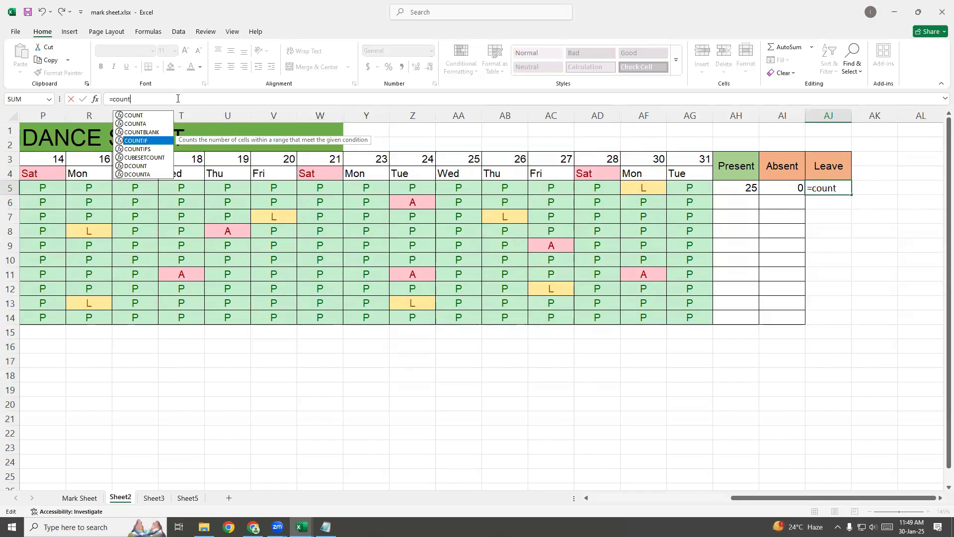
{"action": "key", "text": "Tab"}
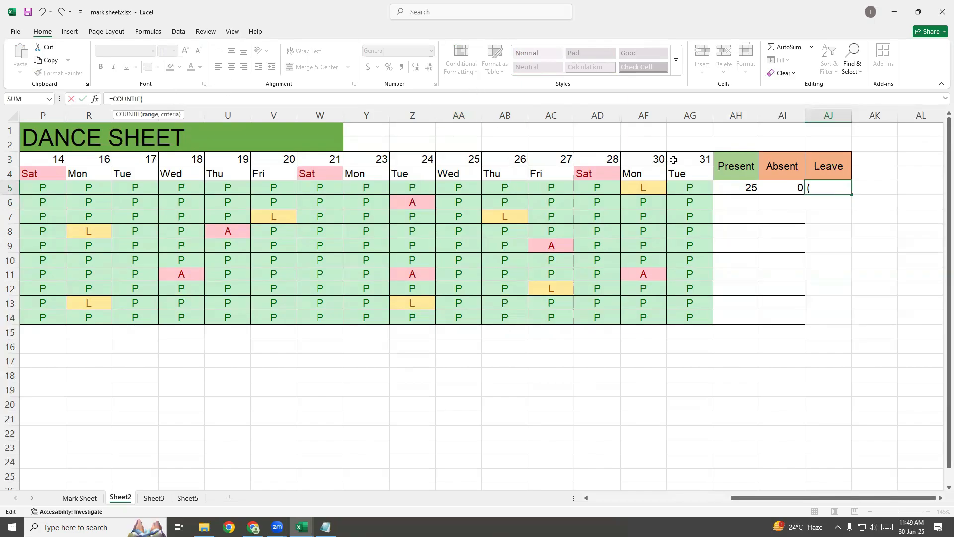
Step: Begin the Leave formula's range at D5 and extend it along the first student's row towards the month's last day
{"action": "left_click_drag", "start_coordinate": [741, 498], "coordinate": [602, 498]}
{"action": "left_click", "coordinate": [167, 191]}
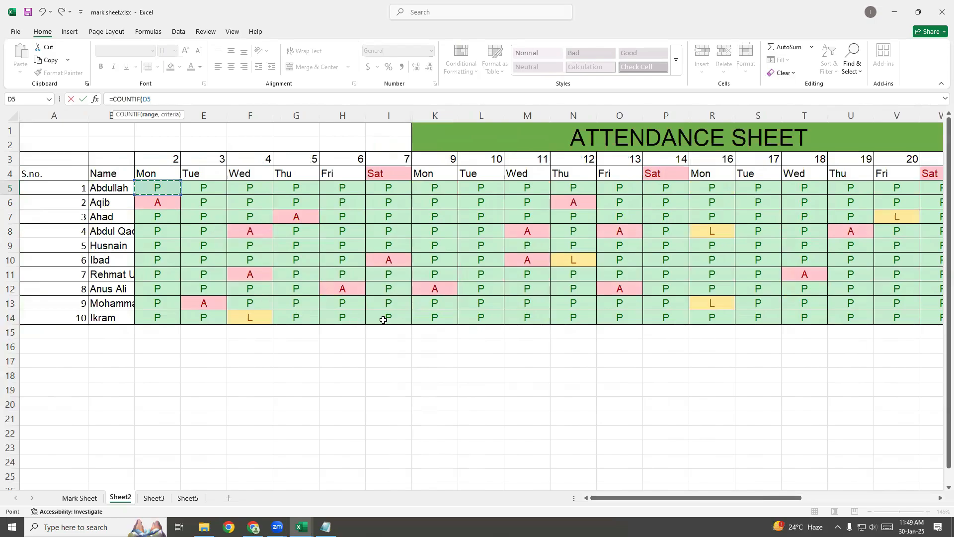
{"action": "key", "text": "F8"}
{"action": "left_click_drag", "start_coordinate": [703, 497], "coordinate": [821, 508]}
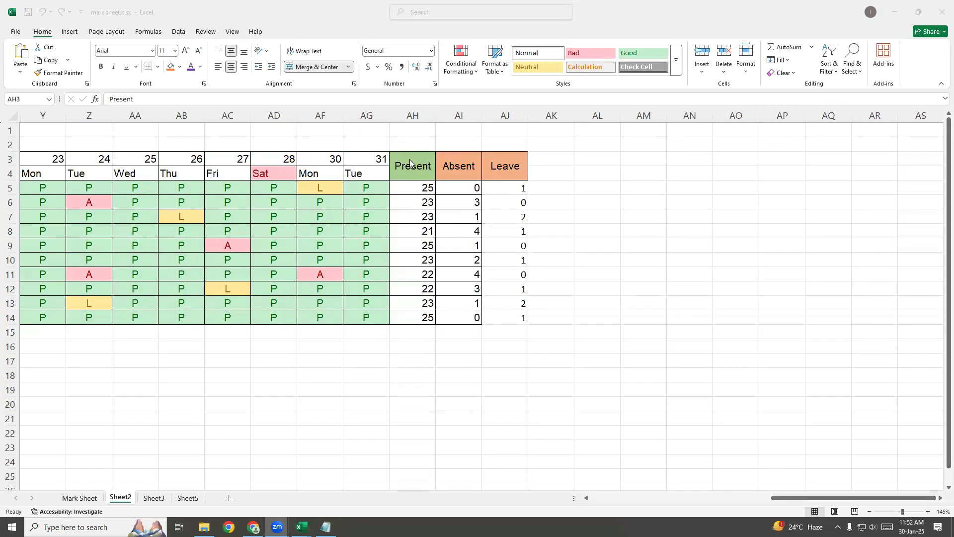
Step: Insert an entire column before the Present column
{"action": "right_click", "coordinate": [411, 160]}
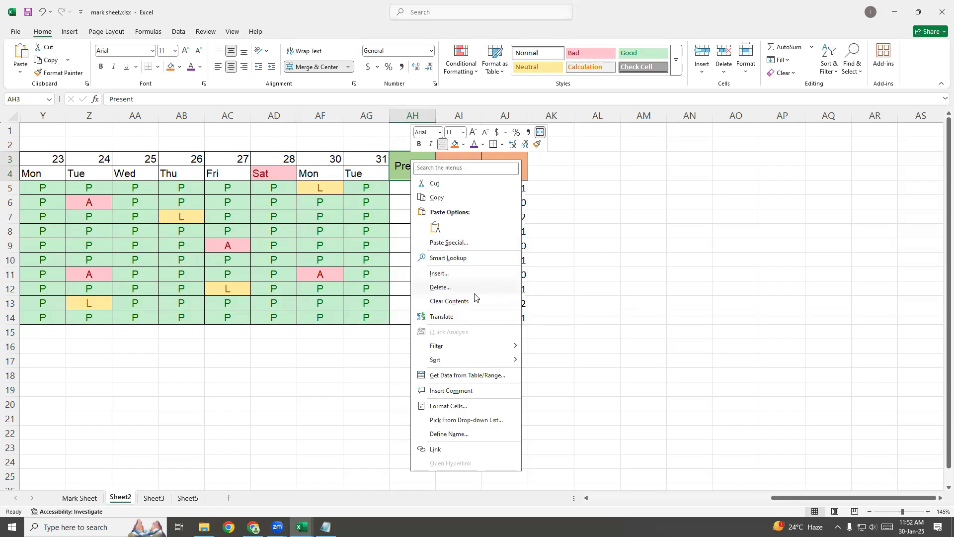
{"action": "left_click", "coordinate": [475, 273]}
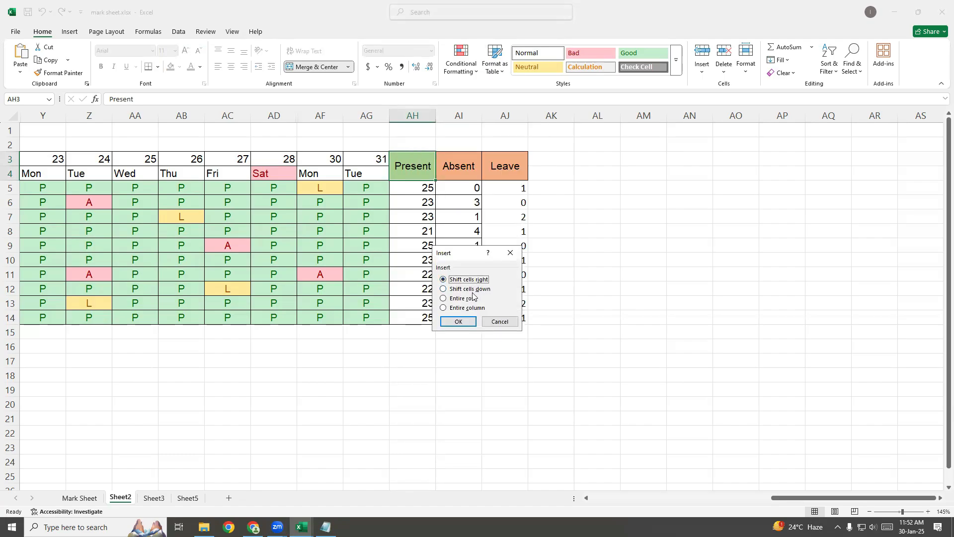
{"action": "left_click", "coordinate": [476, 311]}
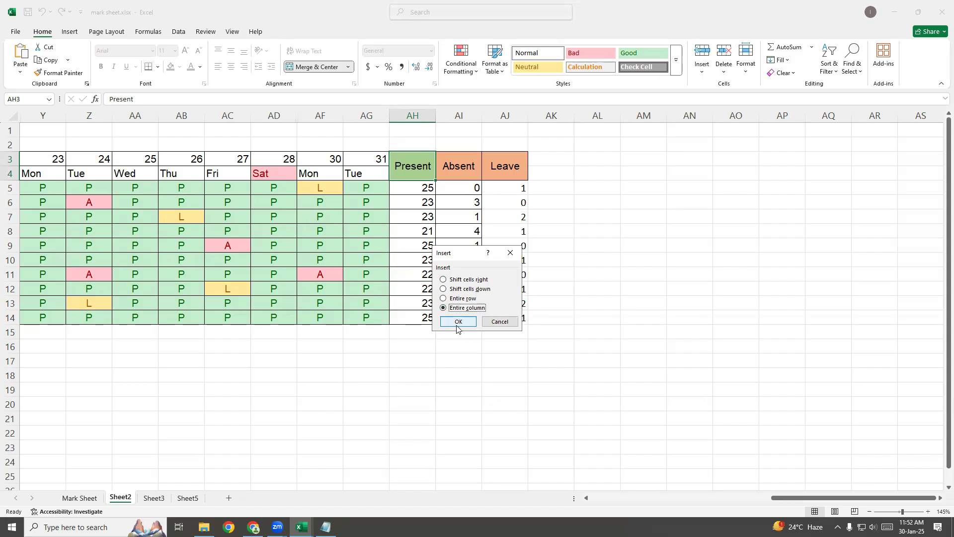
{"action": "left_click", "coordinate": [457, 323]}
Step: Merge and center AH3:AH4 in the blank column and enter the header Total DAYS with wrapped text
{"action": "left_click", "coordinate": [413, 160]}
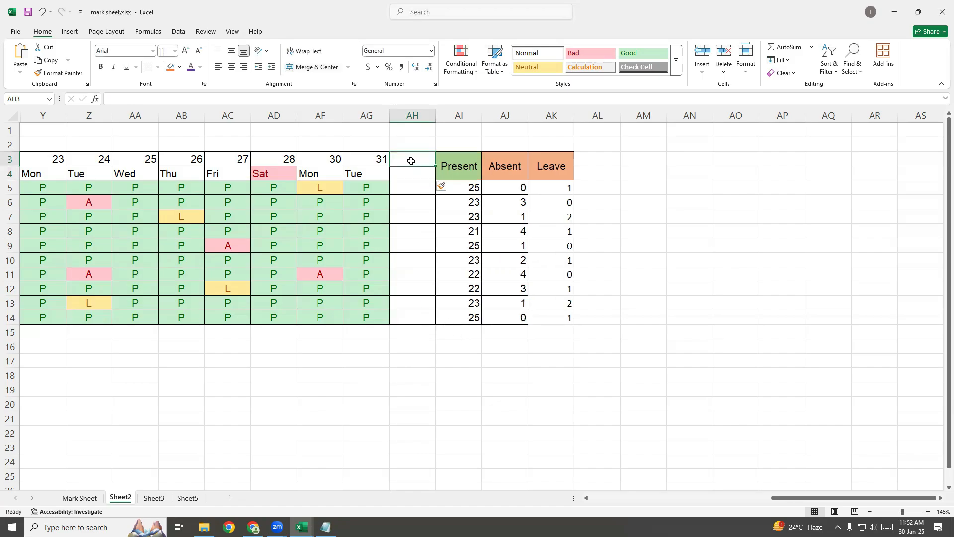
{"action": "left_click_drag", "start_coordinate": [414, 160], "coordinate": [410, 174]}
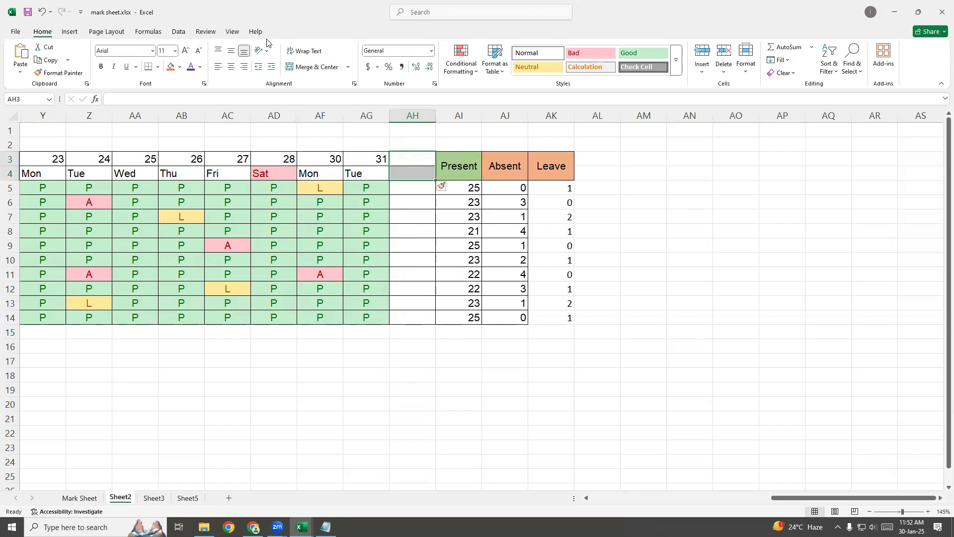
{"action": "left_click", "coordinate": [297, 66]}
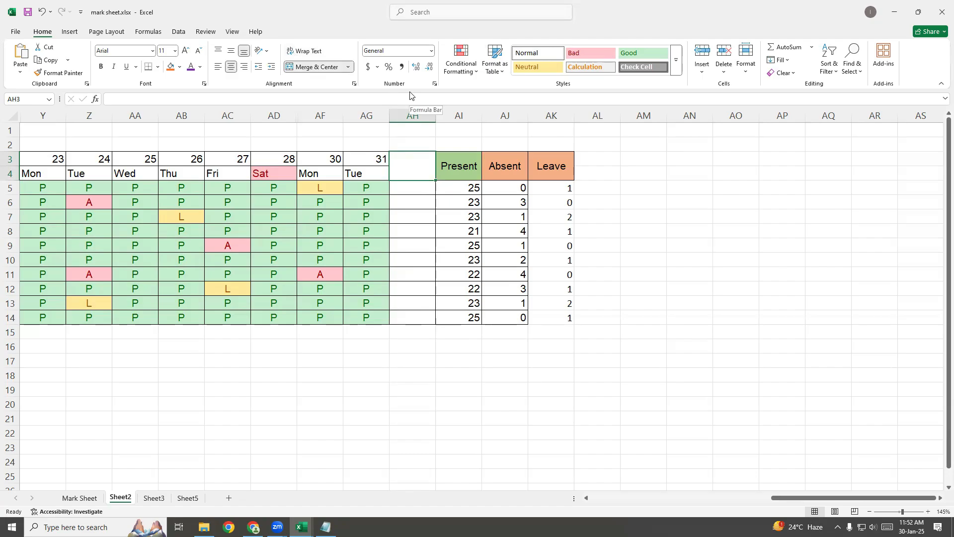
{"action": "type", "text": "Total DAYS"}
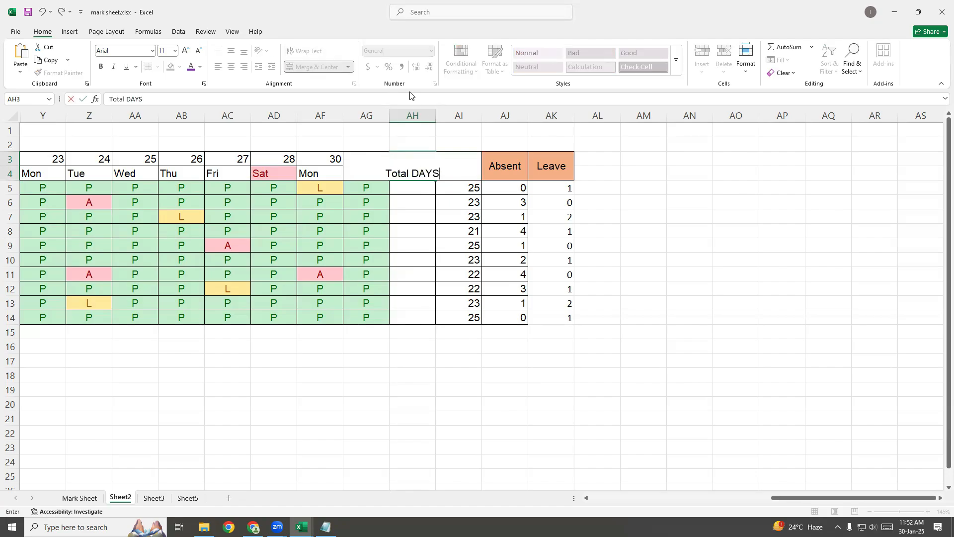
{"action": "key", "text": "ctrl+Return"}
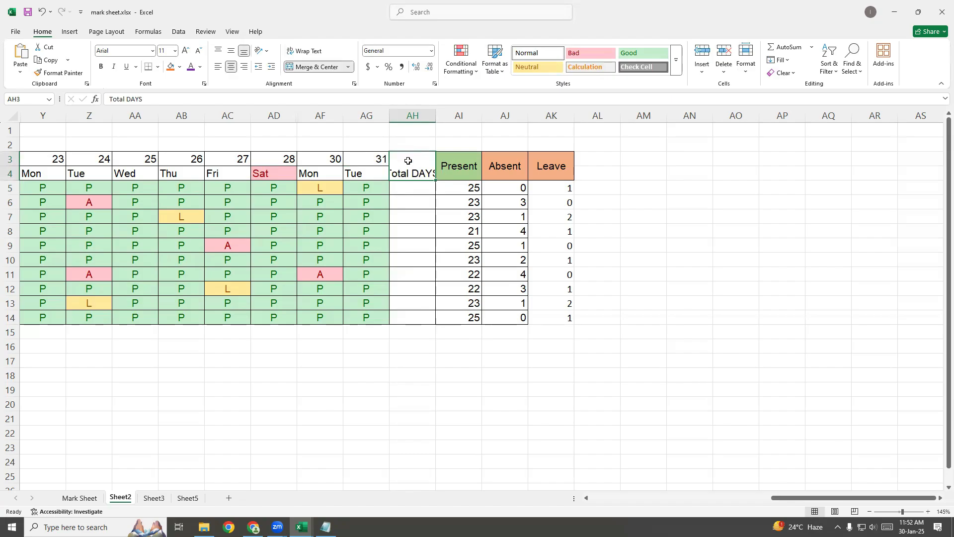
{"action": "left_click", "coordinate": [318, 52]}
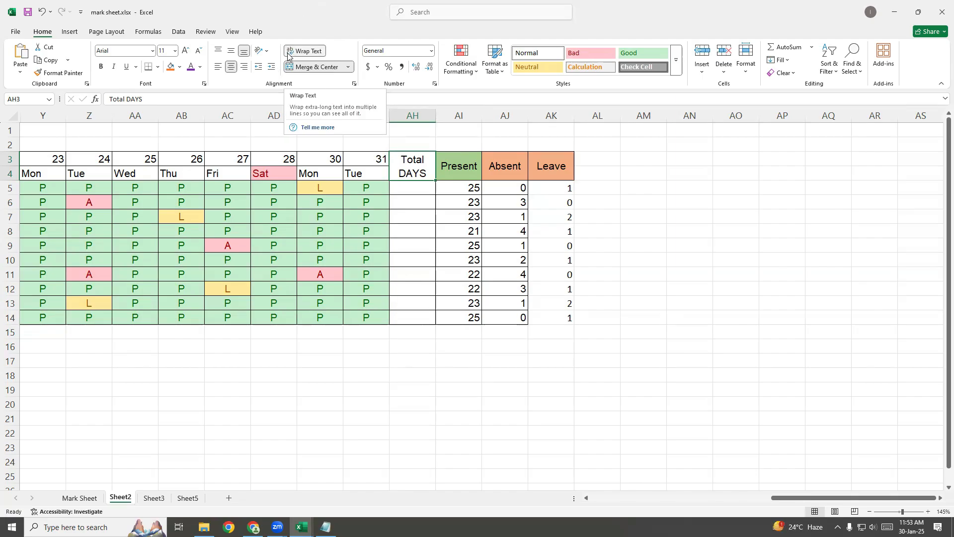
Step: Examine the first student's attendance entries from the Total DAYS column back to the month's first day
{"action": "left_click", "coordinate": [430, 197]}
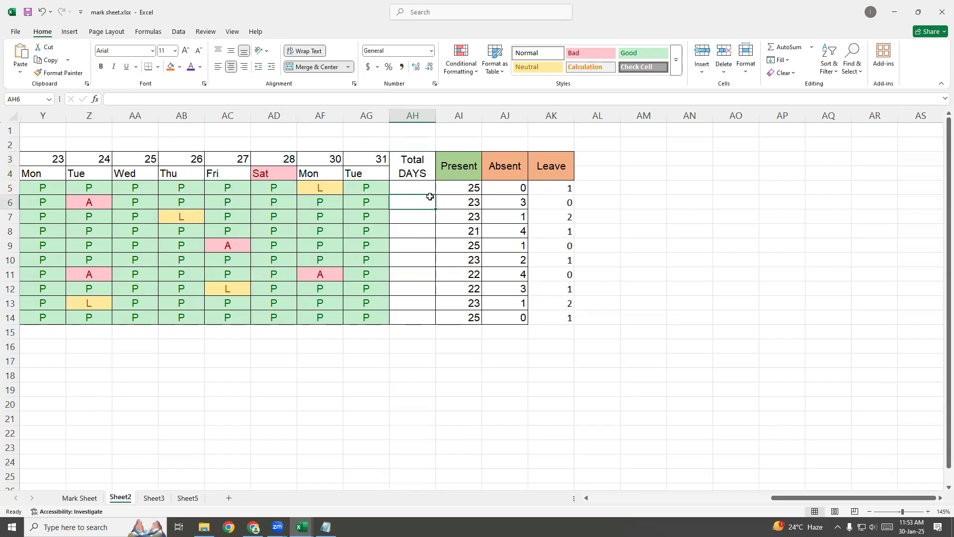
{"action": "left_click", "coordinate": [424, 188]}
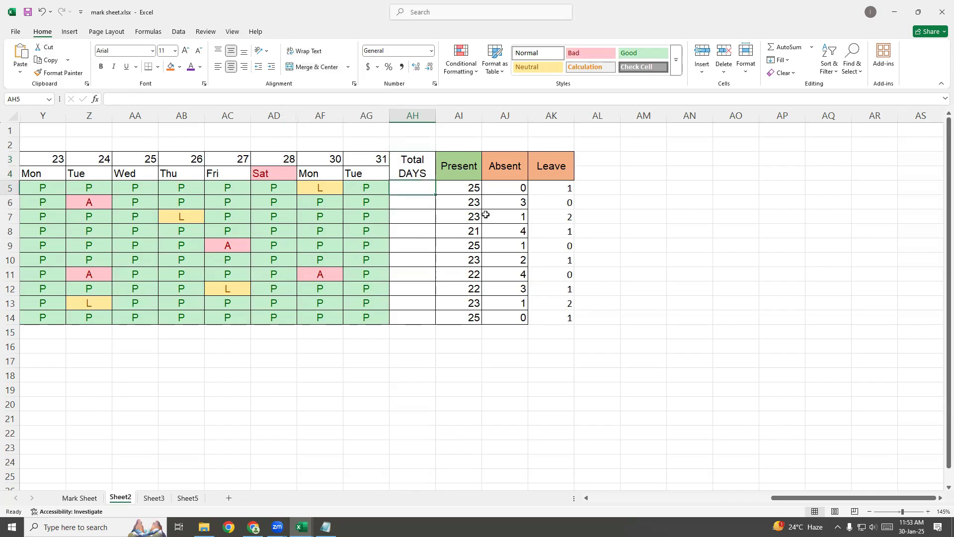
{"action": "key", "text": "Left"}
{"action": "key", "text": "Left"}
{"action": "key", "text": "Left"}
{"action": "key", "text": "Left"}
{"action": "key", "text": "Left"}
{"action": "key", "text": "Left"}
{"action": "key", "text": "Left"}
{"action": "key", "text": "Left"}
{"action": "key", "text": "Left"}
{"action": "key", "text": "Left"}
{"action": "key", "text": "Left"}
{"action": "key", "text": "Left"}
{"action": "key", "text": "Left"}
{"action": "key", "text": "Left"}
{"action": "key", "text": "Left"}
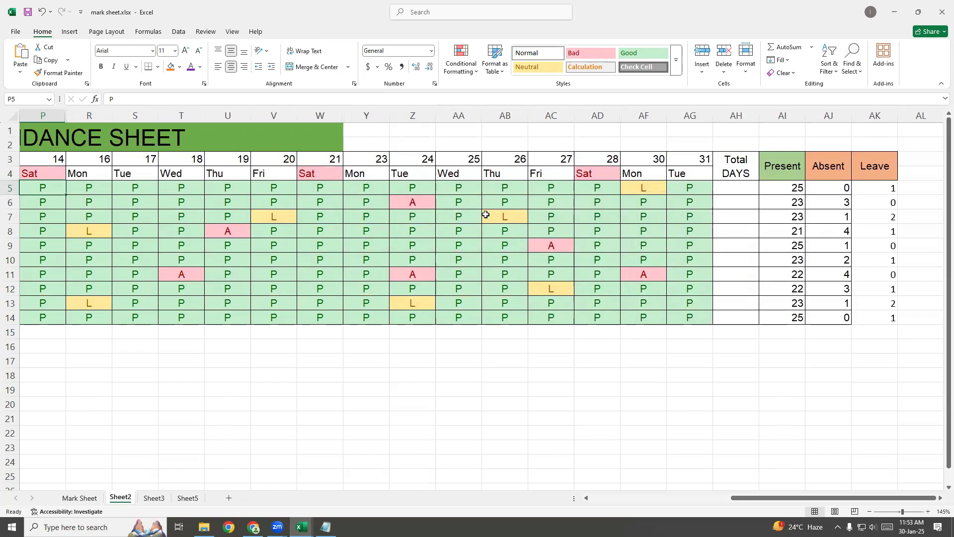
{"action": "key", "text": "Left"}
{"action": "key", "text": "Left"}
{"action": "key", "text": "Left"}
{"action": "key", "text": "Left"}
{"action": "key", "text": "Left"}
{"action": "key", "text": "Left"}
{"action": "key", "text": "Left"}
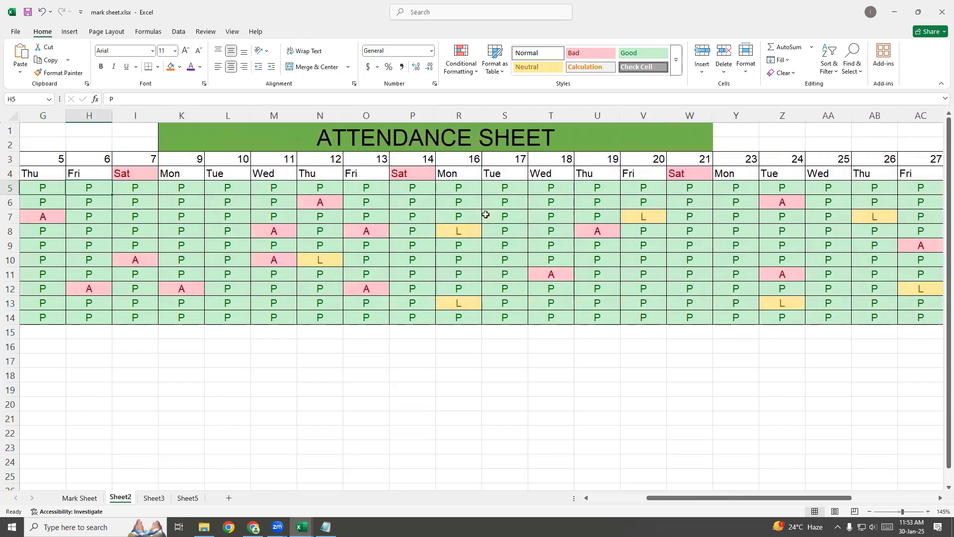
{"action": "key", "text": "Left"}
{"action": "key", "text": "Left"}
{"action": "key", "text": "Left"}
{"action": "key", "text": "Left"}
{"action": "key", "text": "Left"}
{"action": "key", "text": "Left"}
{"action": "key", "text": "Down"}
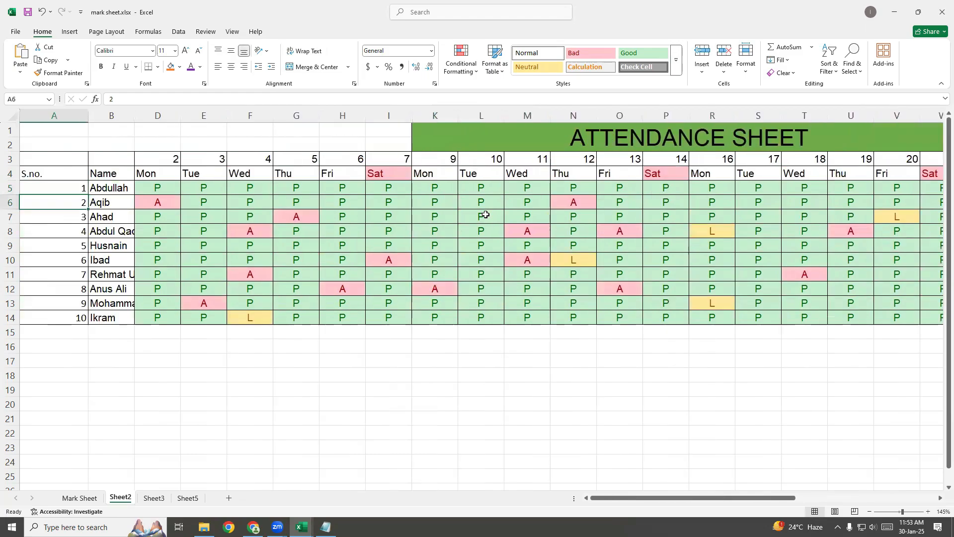
{"action": "key", "text": "Up"}
{"action": "key", "text": "Right"}
{"action": "key", "text": "Right"}
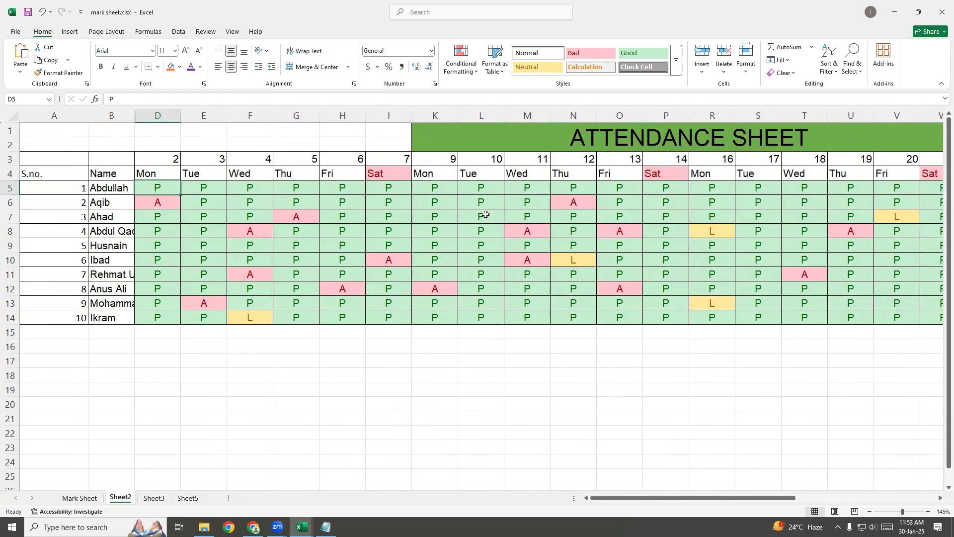
Step: Examine the first student's row forward from the first day to the Total DAYS and Present columns
{"action": "key", "text": "Right"}
{"action": "key", "text": "Right"}
{"action": "key", "text": "Right"}
{"action": "key", "text": "Right"}
{"action": "key", "text": "Right"}
{"action": "key", "text": "Right"}
{"action": "key", "text": "Right"}
{"action": "key", "text": "Right"}
{"action": "key", "text": "Right"}
{"action": "key", "text": "Right"}
{"action": "key", "text": "Right"}
{"action": "key", "text": "Right"}
{"action": "key", "text": "Right"}
{"action": "key", "text": "Right"}
{"action": "key", "text": "Right"}
{"action": "key", "text": "Right"}
{"action": "key", "text": "Right"}
{"action": "key", "text": "Right"}
{"action": "key", "text": "Right"}
{"action": "key", "text": "Right"}
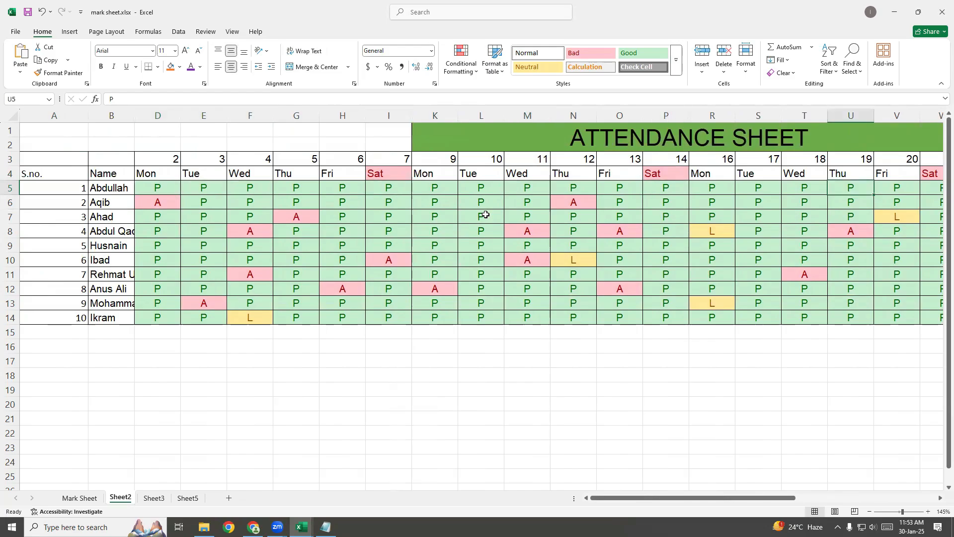
{"action": "key", "text": "Left"}
{"action": "key", "text": "Left"}
{"action": "key", "text": "Left"}
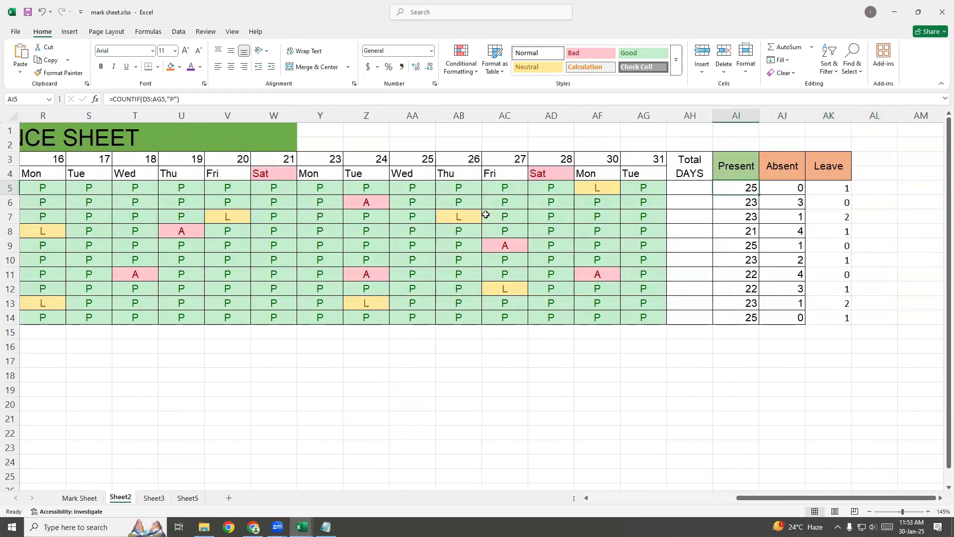
Step: Try a COUNT formula in AH5 over the first three weeks' ranges D5:I5, K5:P5 and R5:W5
{"action": "type", "text": "=co"}
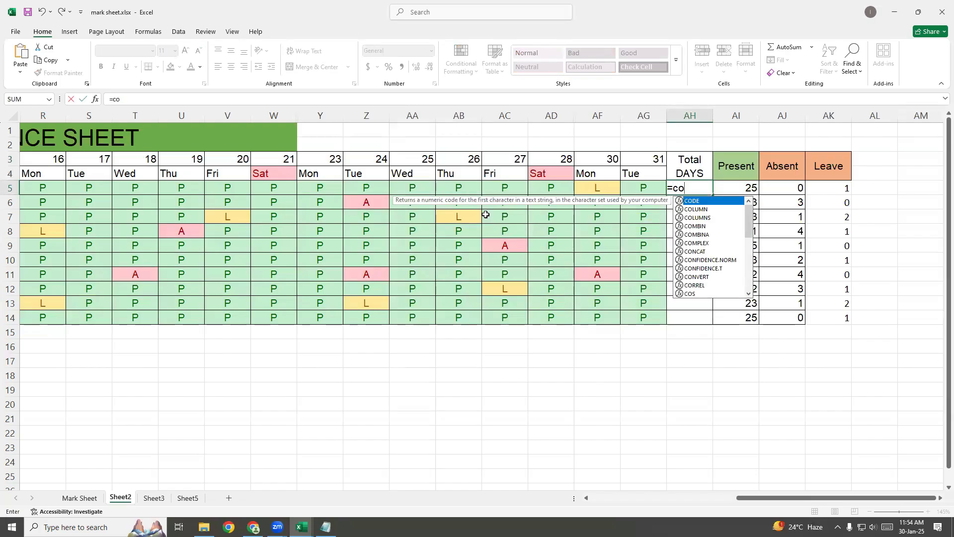
{"action": "type", "text": "un"}
{"action": "key", "text": "Tab"}
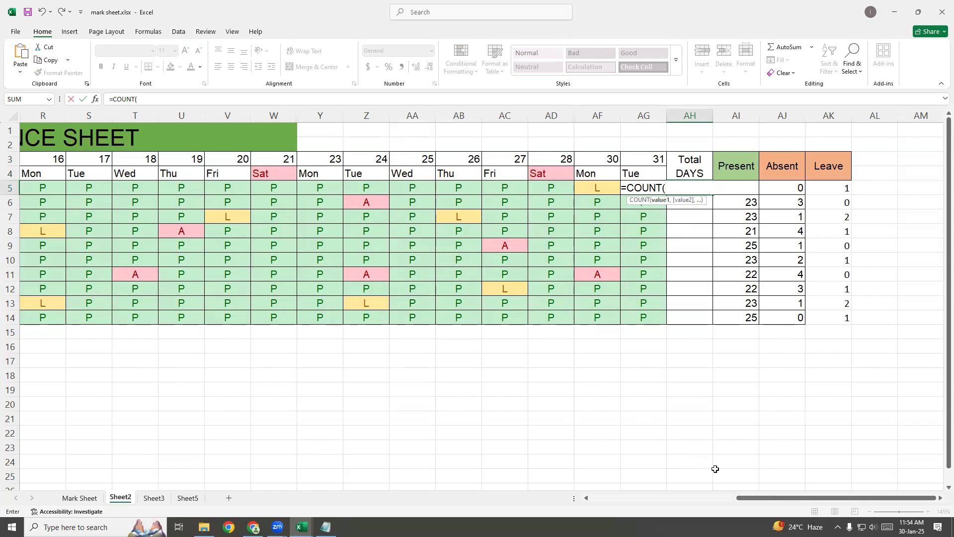
{"action": "left_click_drag", "start_coordinate": [746, 499], "coordinate": [671, 499]}
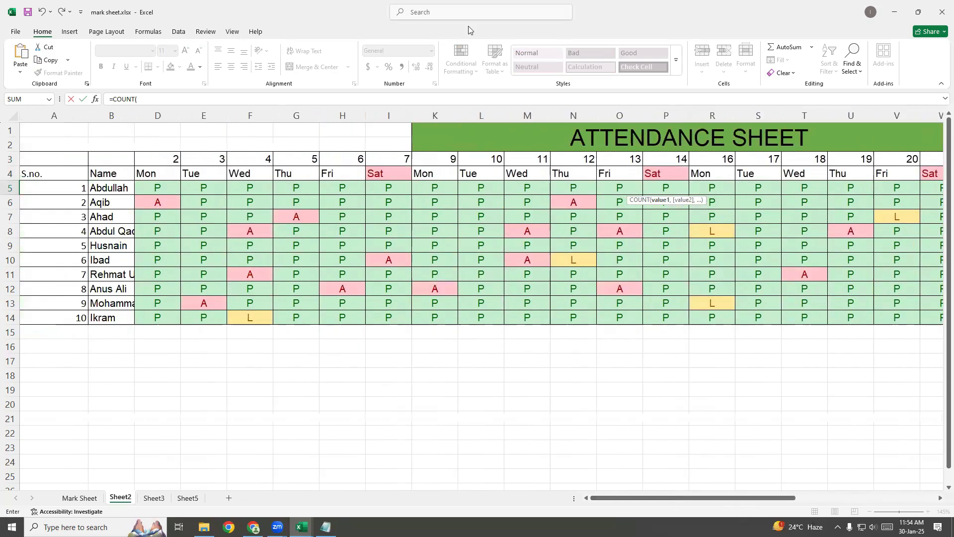
{"action": "left_click_drag", "start_coordinate": [155, 188], "coordinate": [383, 187]}
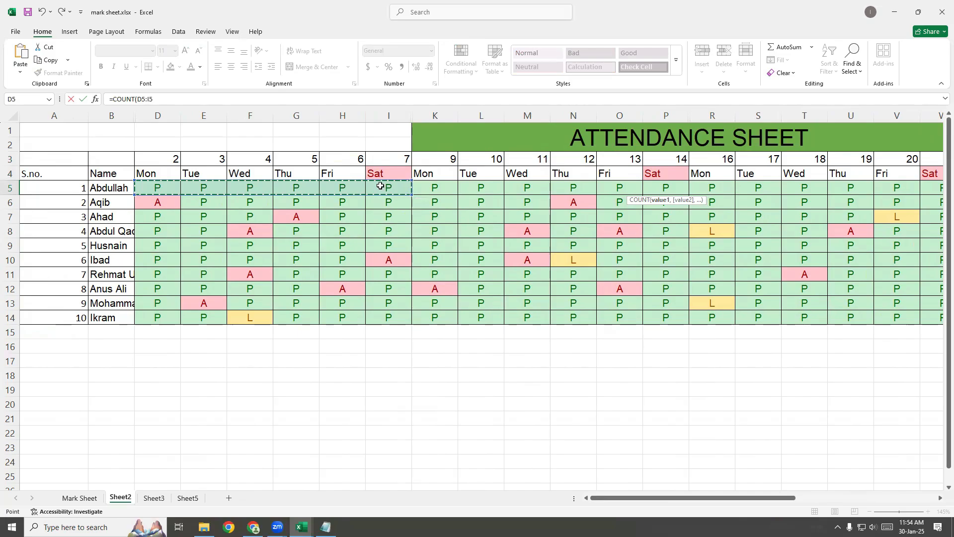
{"action": "type", "text": ","}
{"action": "left_click_drag", "start_coordinate": [428, 188], "coordinate": [576, 188]}
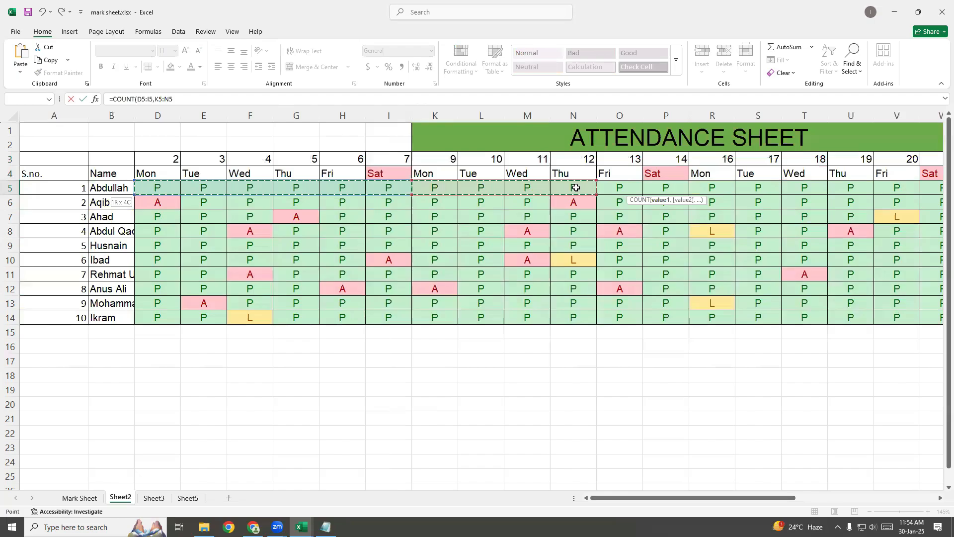
{"action": "left_click_drag", "start_coordinate": [575, 188], "coordinate": [937, 190]}
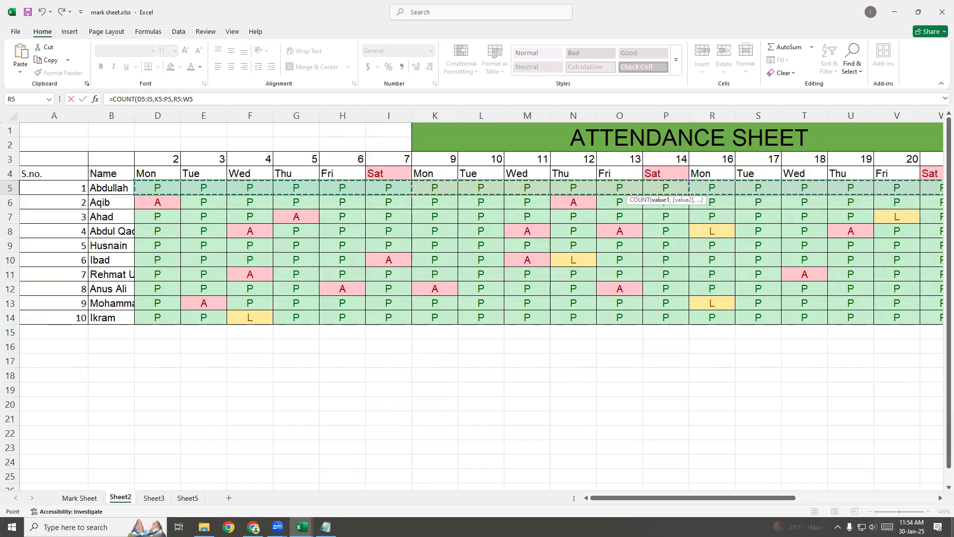
Step: Try completing the AH5 COUNT formula with the fourth week's range Y5:AD5, and clear the cell
{"action": "left_click", "coordinate": [939, 498]}
{"action": "left_click", "coordinate": [939, 499]}
{"action": "left_click", "coordinate": [939, 499]}
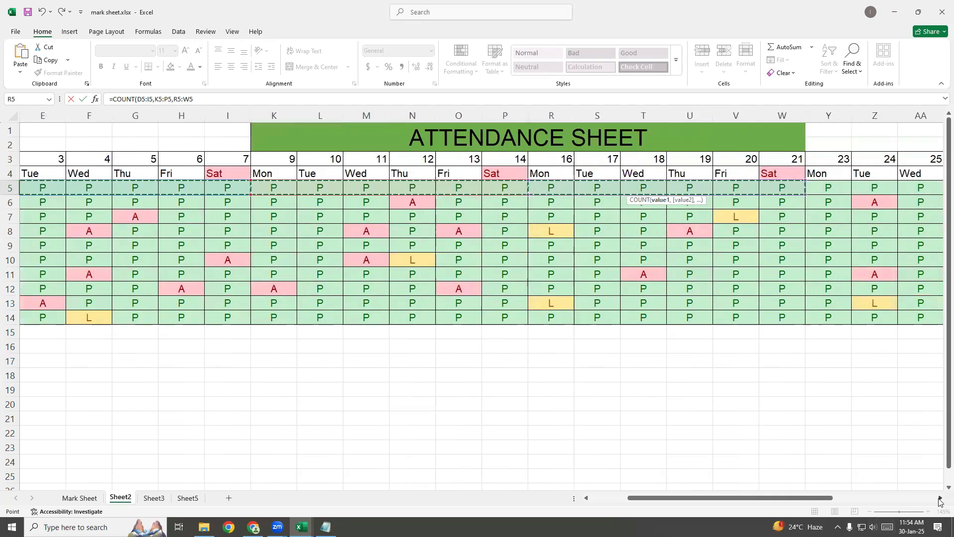
{"action": "left_click_drag", "start_coordinate": [939, 499], "coordinate": [939, 498]}
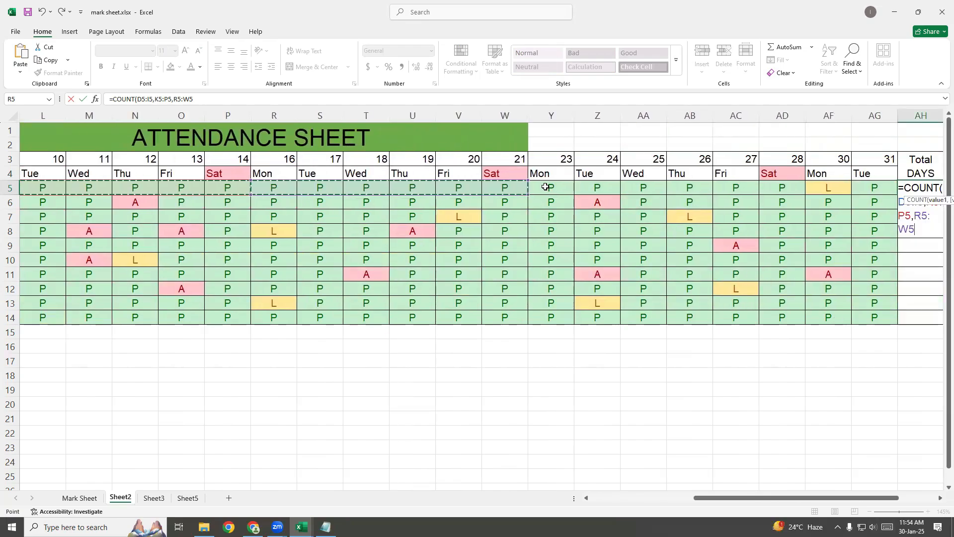
{"action": "type", "text": ","}
{"action": "left_click_drag", "start_coordinate": [549, 187], "coordinate": [780, 188]}
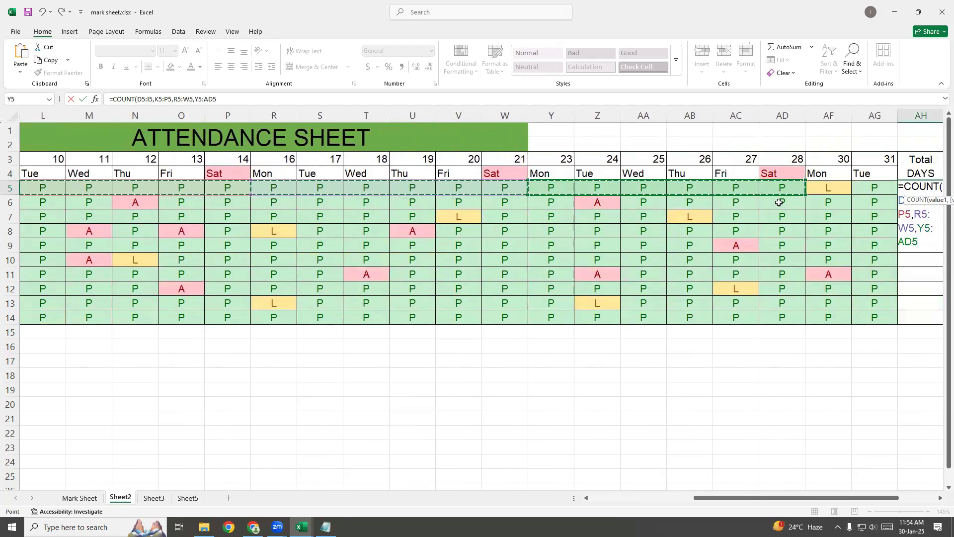
{"action": "left_click", "coordinate": [939, 499]}
{"action": "left_click", "coordinate": [939, 499]}
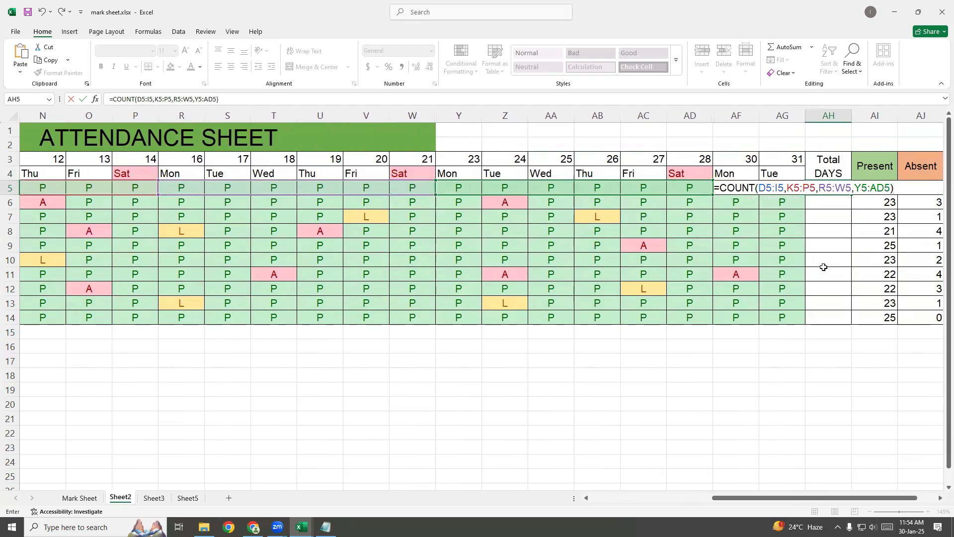
{"action": "key", "text": "ctrl+Return"}
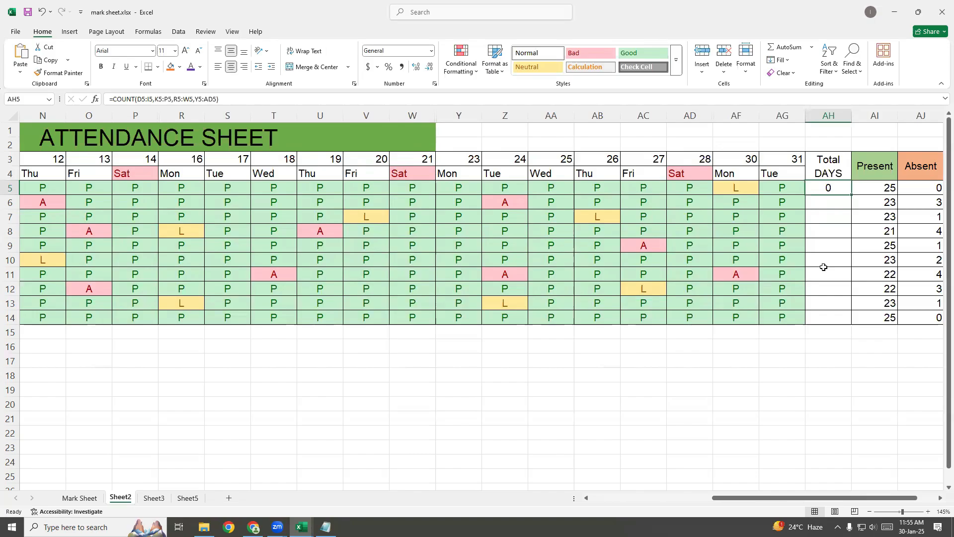
{"action": "key", "text": "Delete"}
Step: Enter 25 as the first student's Total DAYS in AH5
{"action": "left_click", "coordinate": [825, 272]}
{"action": "key", "text": "Right"}
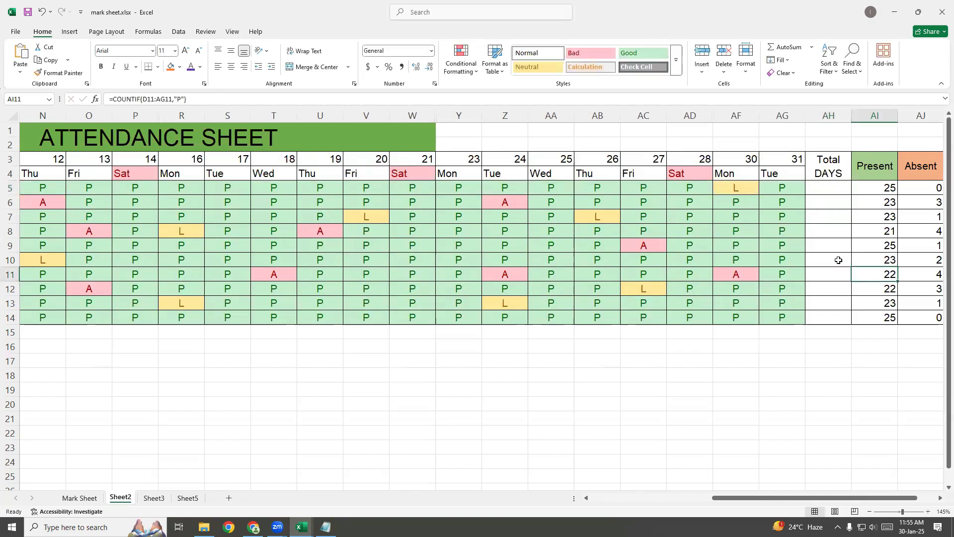
{"action": "key", "text": "Up"}
{"action": "key", "text": "Up"}
{"action": "key", "text": "Up"}
{"action": "key", "text": "Up"}
{"action": "key", "text": "Up"}
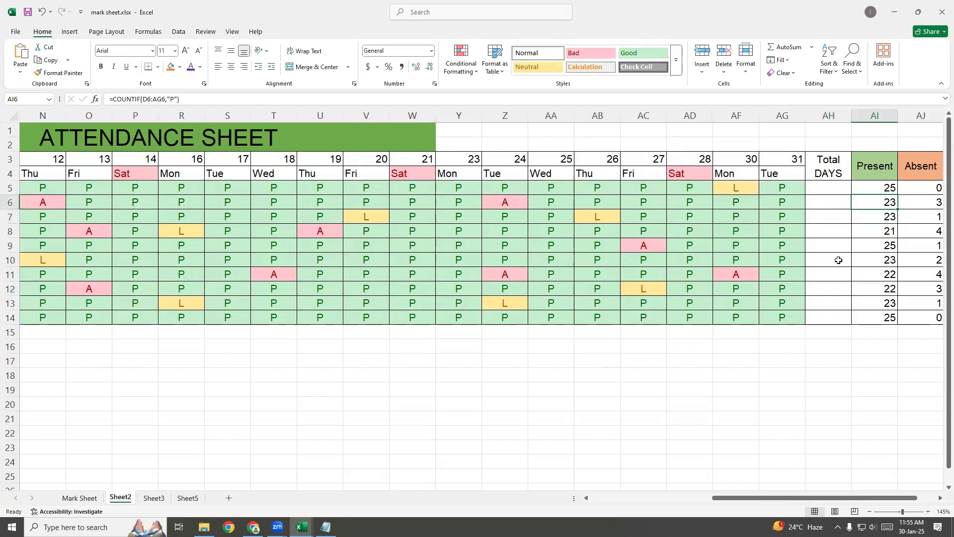
{"action": "key", "text": "Left"}
{"action": "key", "text": "Up"}
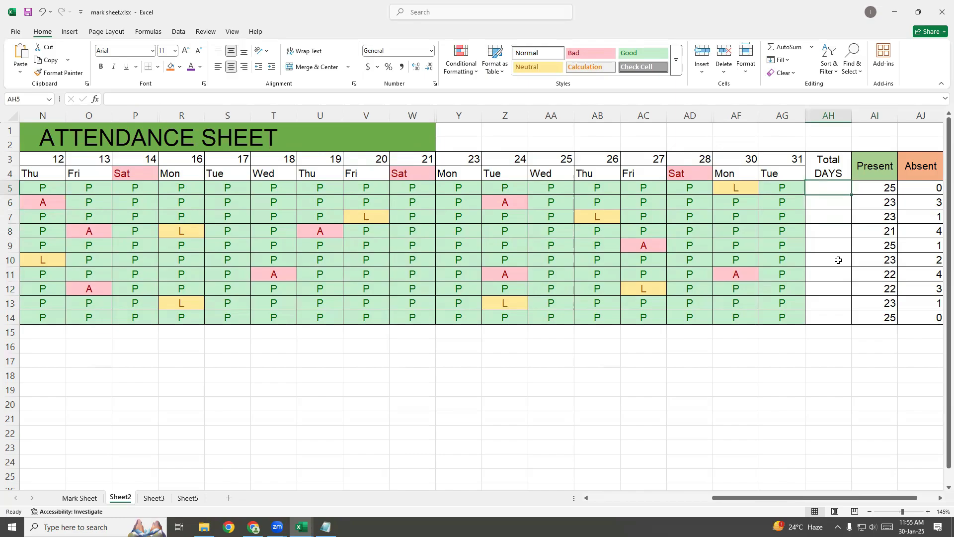
{"action": "type", "text": "26+"}
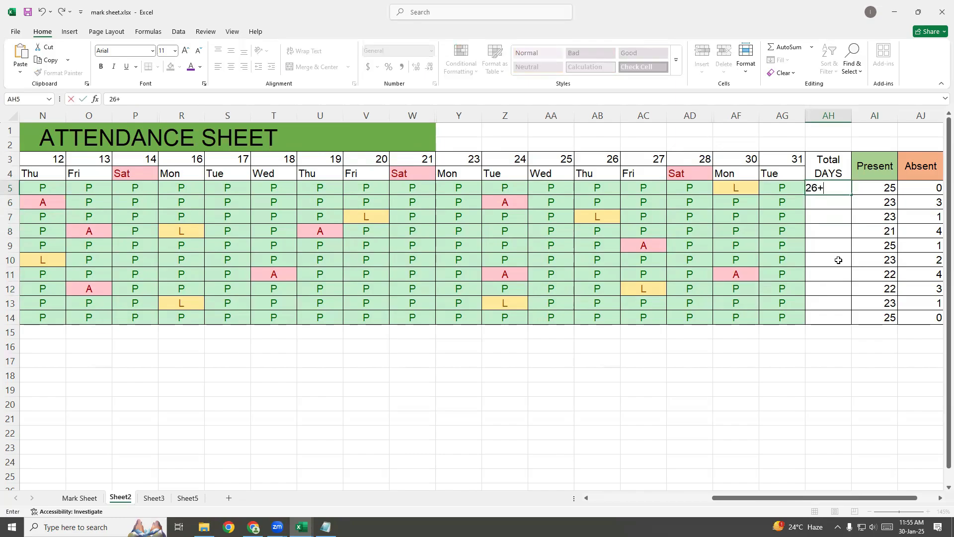
{"action": "key", "text": "BackSpace"}
{"action": "key", "text": "BackSpace"}
{"action": "type", "text": "5"}
{"action": "key", "text": "Return"}
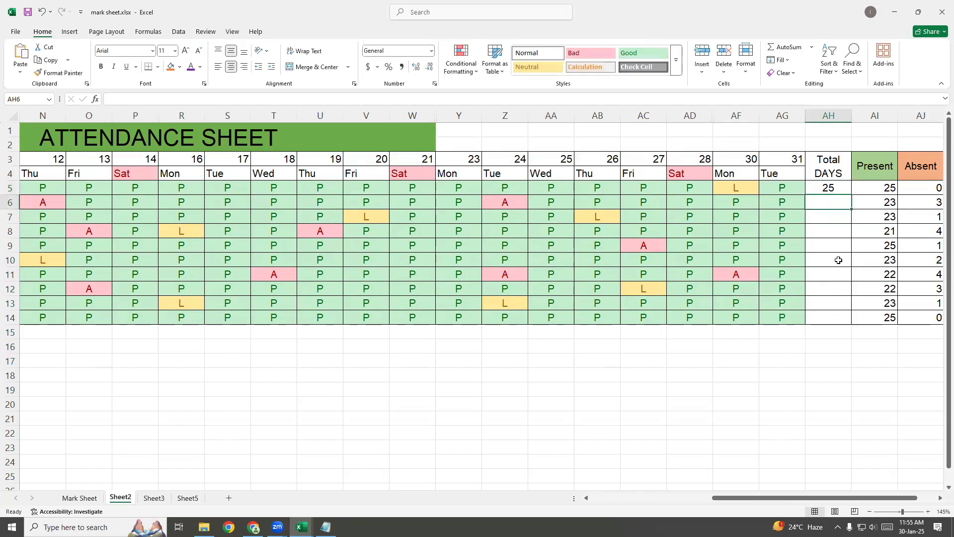
Step: Fill the value 25 from AH5 down the Total DAYS column to the last student's row
{"action": "key", "text": "Up"}
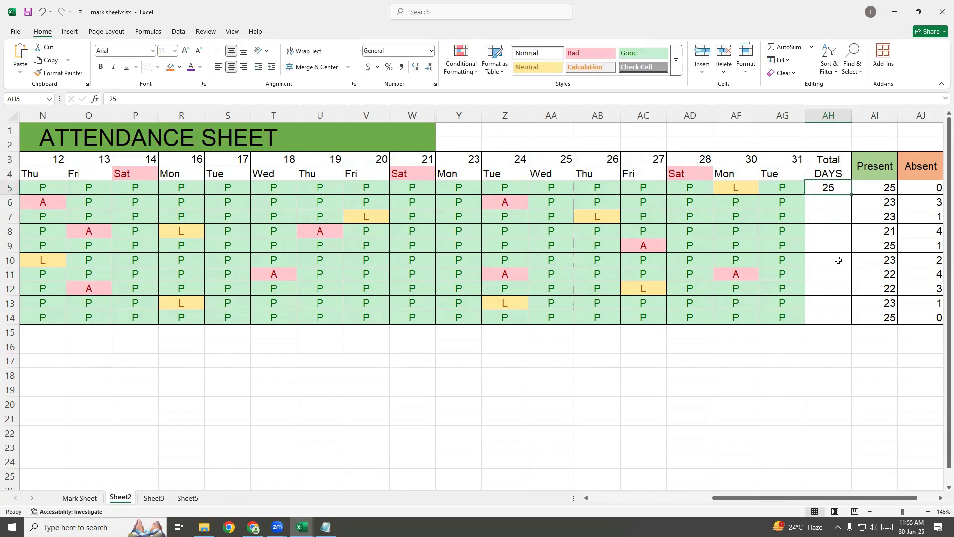
{"action": "double_click", "coordinate": [851, 195]}
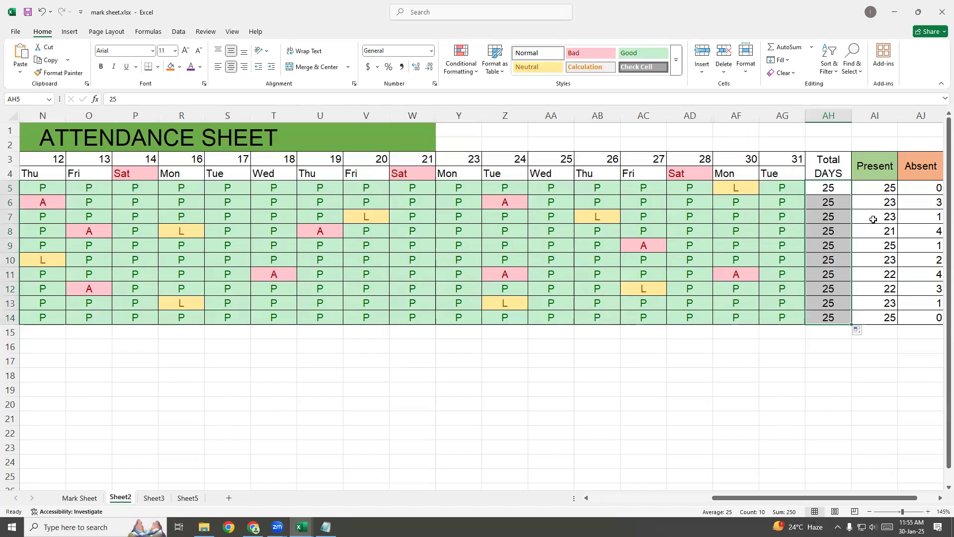
{"action": "left_click_drag", "start_coordinate": [820, 499], "coordinate": [840, 499]}
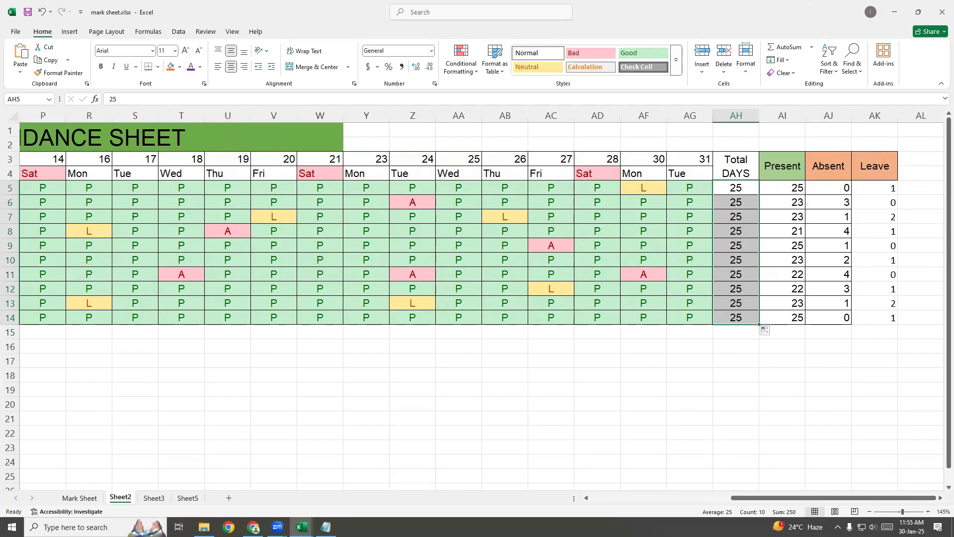
Step: Switch to Notepad and review the two COUNTIF formulas noted for P and L
{"action": "left_click", "coordinate": [325, 527]}
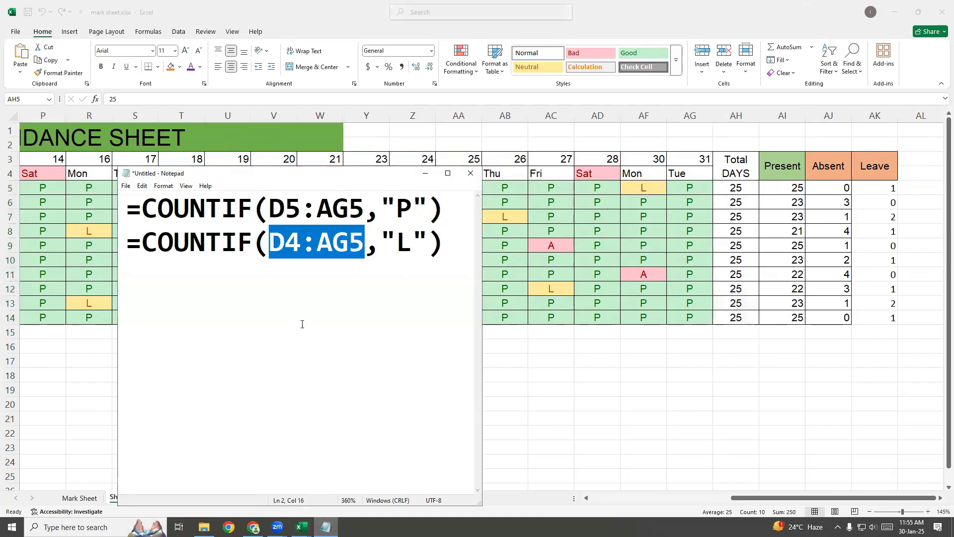
{"action": "double_click", "coordinate": [251, 213]}
{"action": "left_click", "coordinate": [166, 330]}
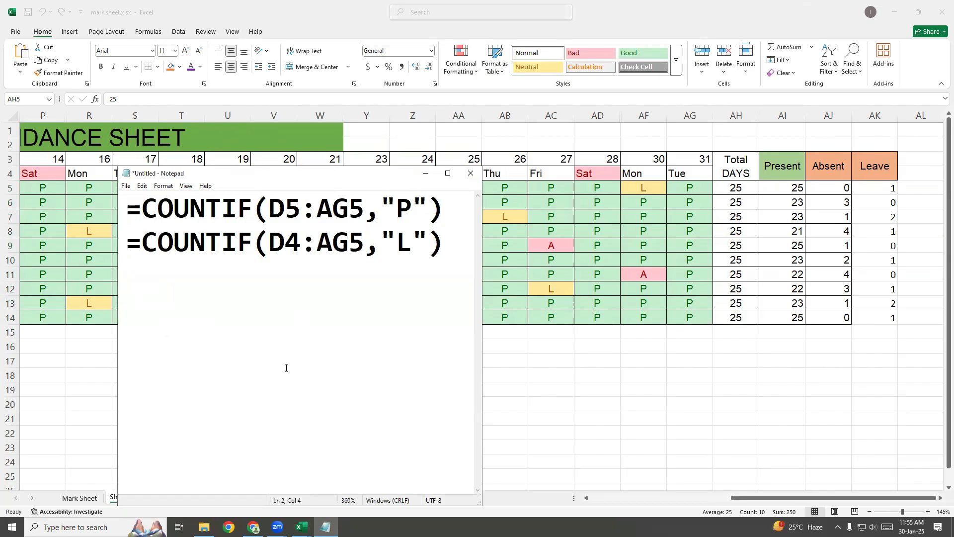
Step: Try starting a formula with =coun in AD19 of the attendance workbook to browse the COUNT functions, and clear the cell
{"action": "left_click", "coordinate": [600, 391]}
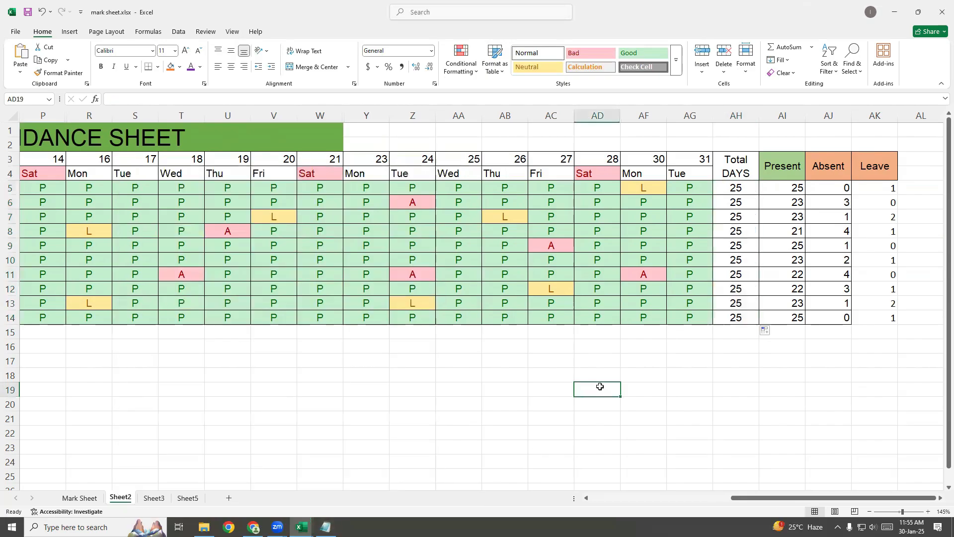
{"action": "type", "text": "=coun"}
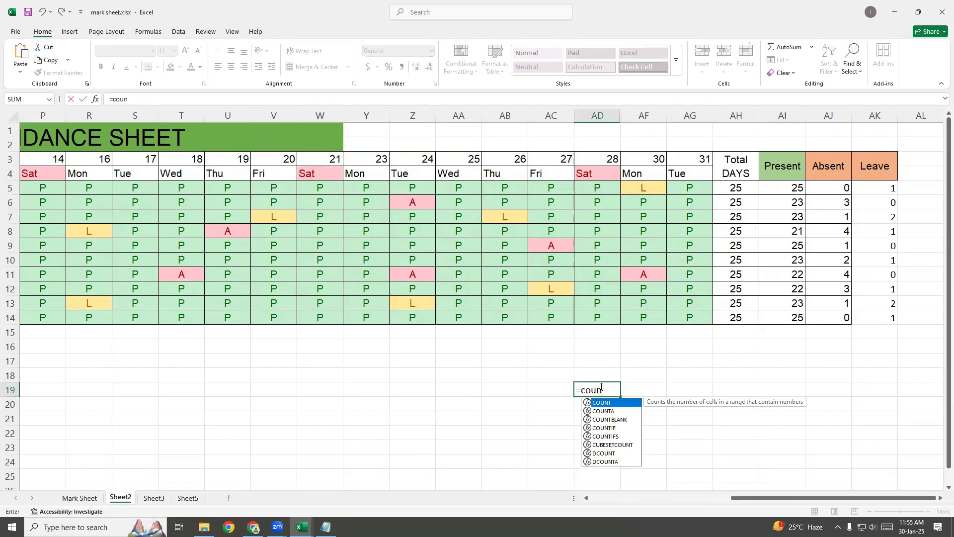
{"action": "key", "text": "Down"}
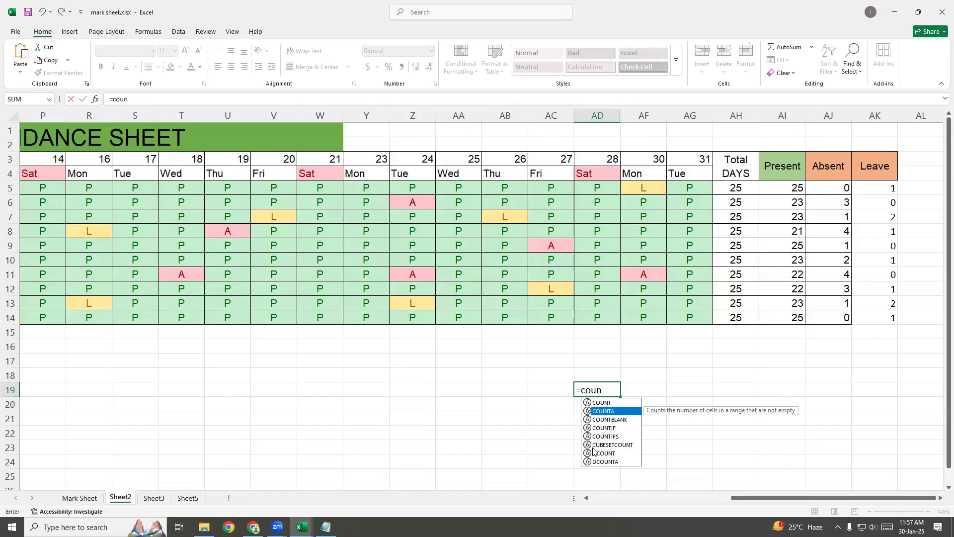
{"action": "left_click", "coordinate": [556, 399]}
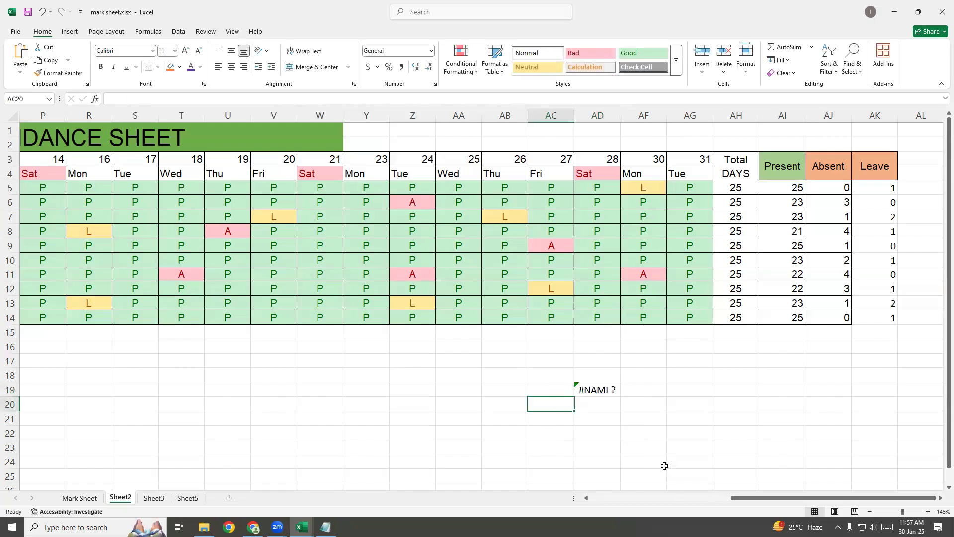
{"action": "left_click", "coordinate": [603, 390]}
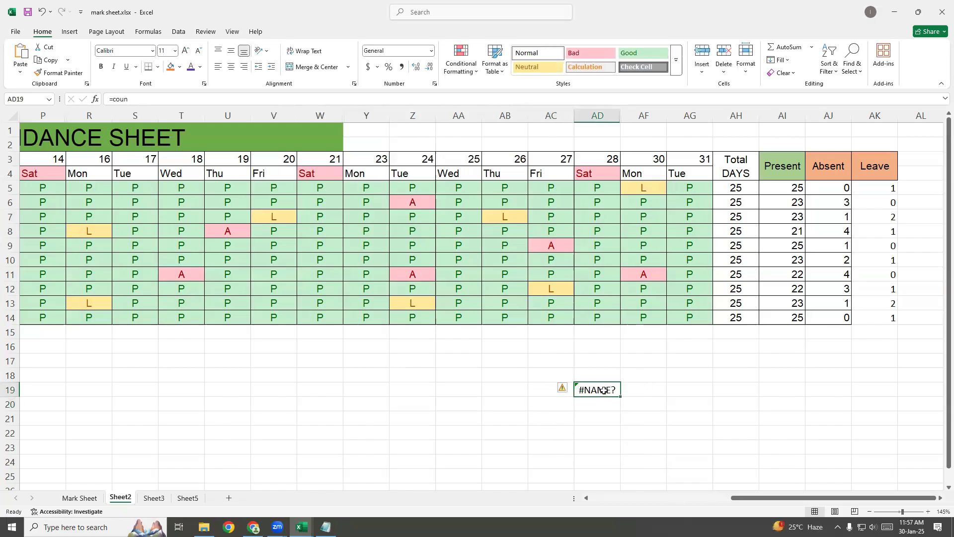
{"action": "key", "text": "Delete"}
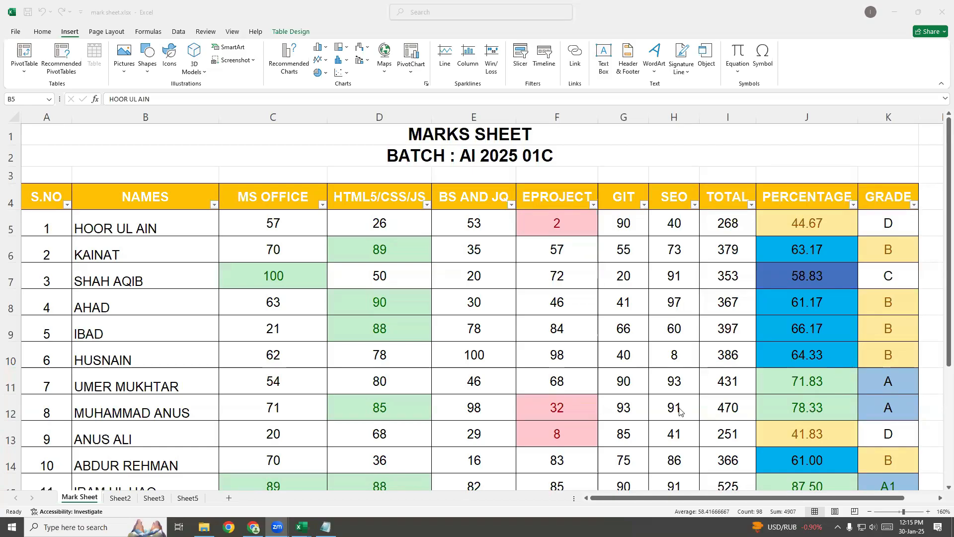
Step: Insert a 3-D pie chart from the selected student names and subject marks in B5:H18
{"action": "scroll", "coordinate": [577, 432], "scroll_direction": "down", "scroll_amount": 1}
{"action": "scroll", "coordinate": [578, 431], "scroll_direction": "down", "scroll_amount": 1, "text": "ctrl"}
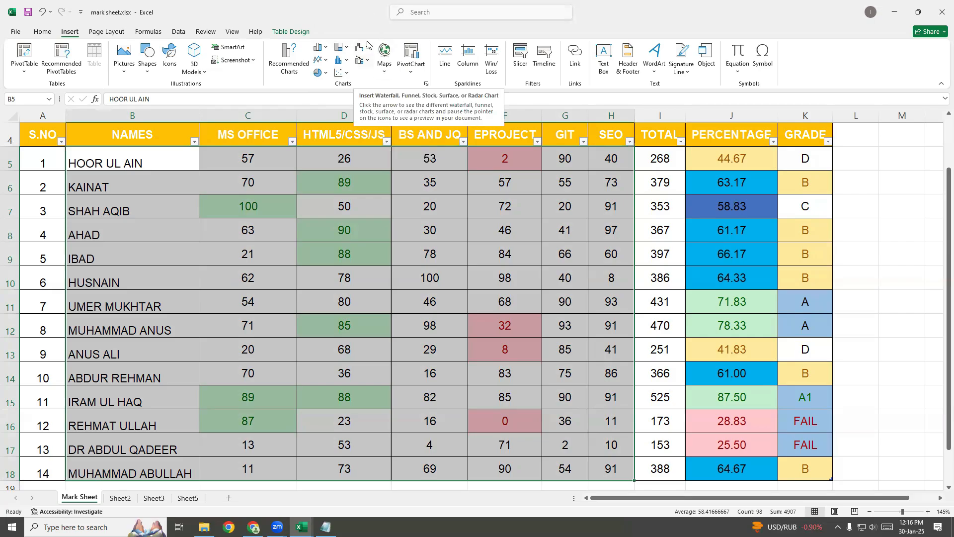
{"action": "left_click", "coordinate": [326, 74]}
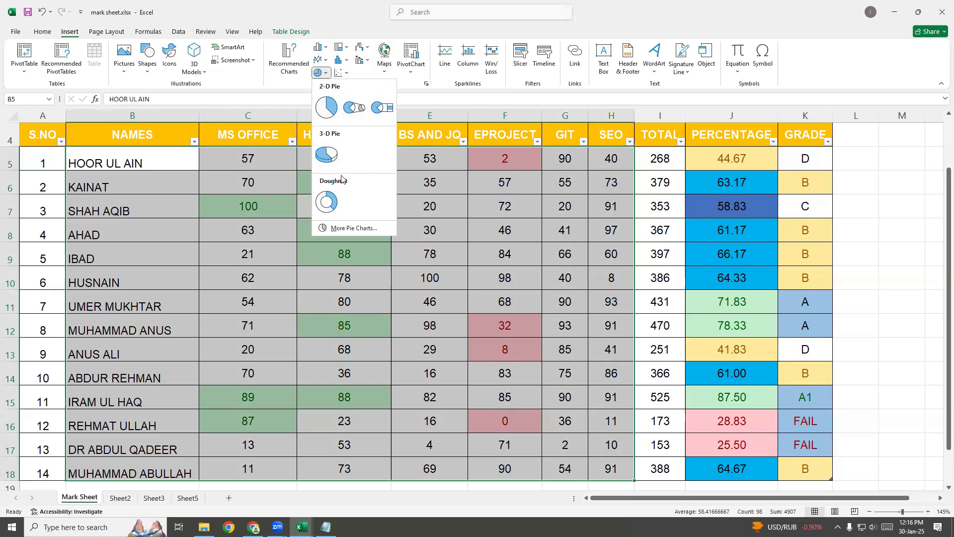
{"action": "left_click", "coordinate": [323, 158]}
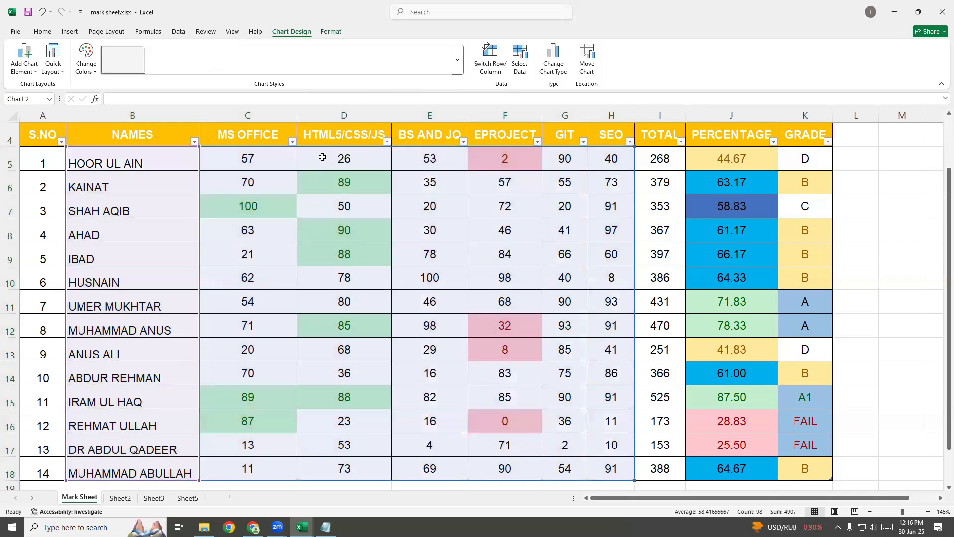
{"action": "scroll", "coordinate": [392, 326], "scroll_direction": "down", "scroll_amount": 4}
{"action": "scroll", "coordinate": [392, 327], "scroll_direction": "up", "scroll_amount": 3}
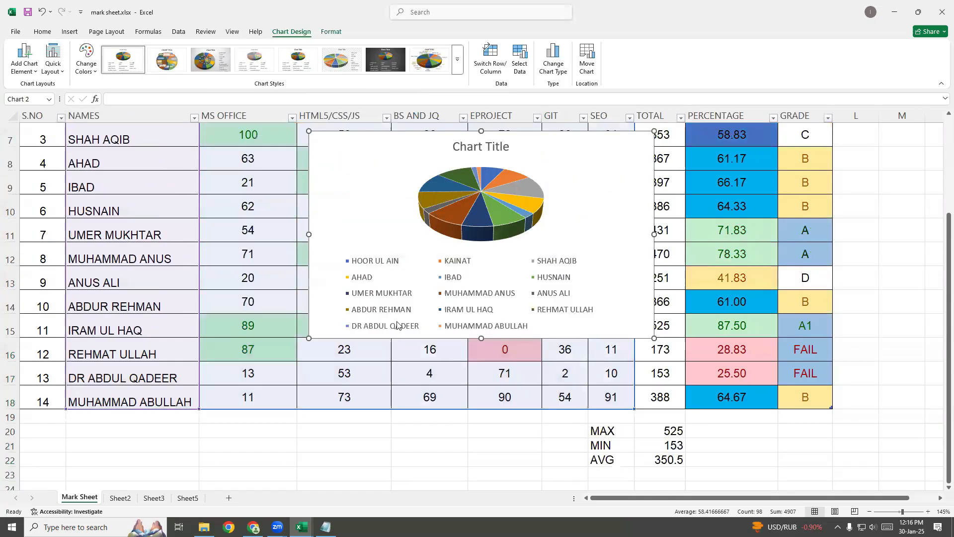
Step: Move the pie chart below the marks table so that it starts at about row 26
{"action": "left_click", "coordinate": [421, 276]}
{"action": "key", "text": "ctrl+z"}
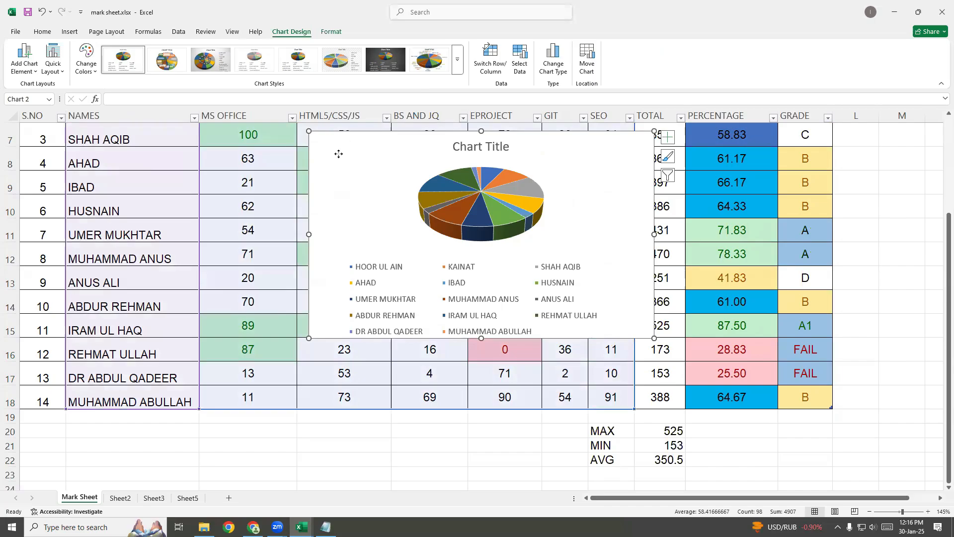
{"action": "left_click_drag", "start_coordinate": [336, 150], "coordinate": [290, 472]}
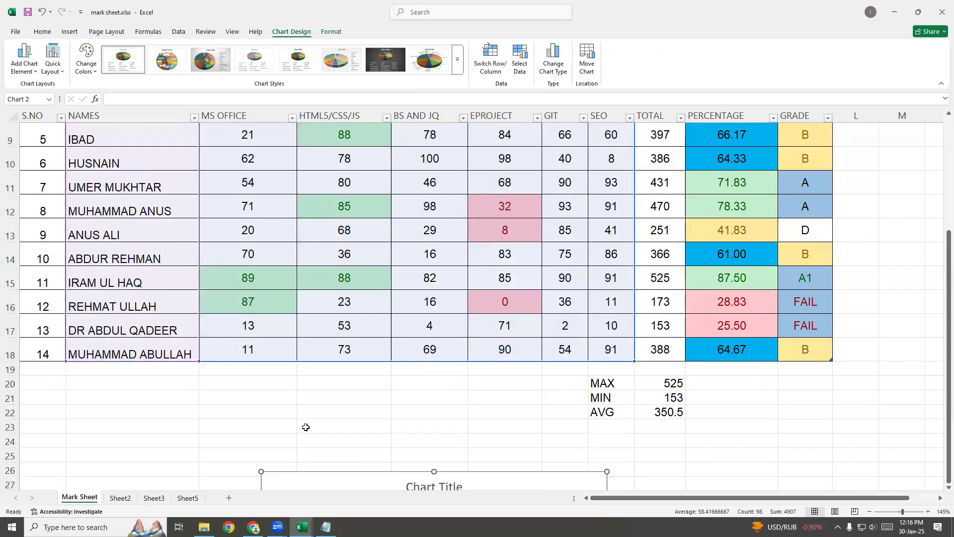
{"action": "scroll", "coordinate": [304, 424], "scroll_direction": "down", "scroll_amount": 5}
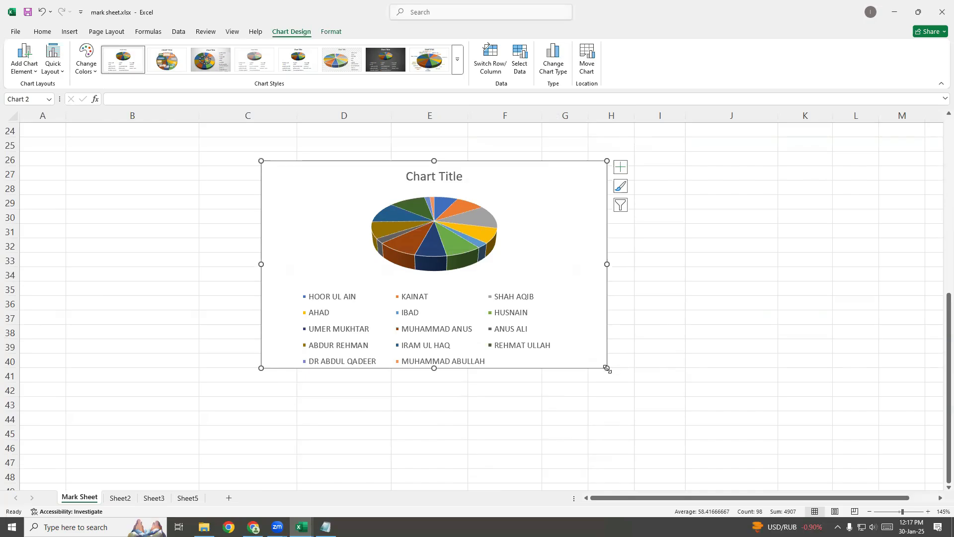
Step: Enlarge the pie chart by widening it to about column J and extending it down to about row 49
{"action": "left_click_drag", "start_coordinate": [607, 368], "coordinate": [702, 390]}
{"action": "left_click", "coordinate": [326, 217]}
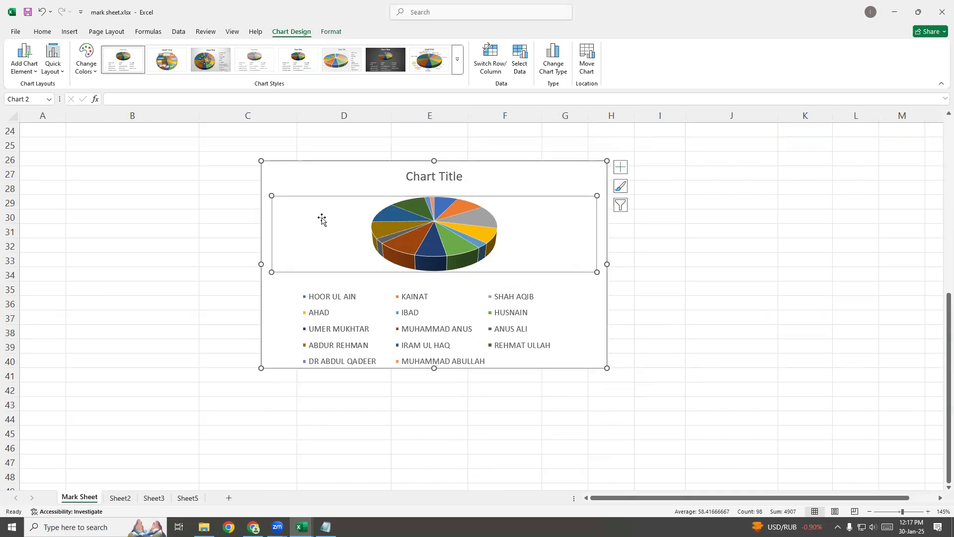
{"action": "left_click", "coordinate": [273, 188]}
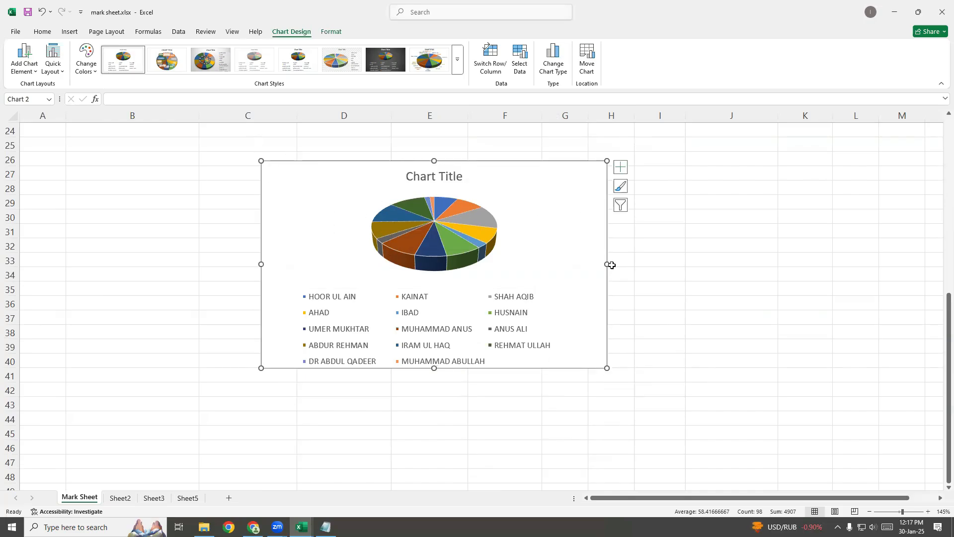
{"action": "left_click_drag", "start_coordinate": [610, 265], "coordinate": [749, 265]}
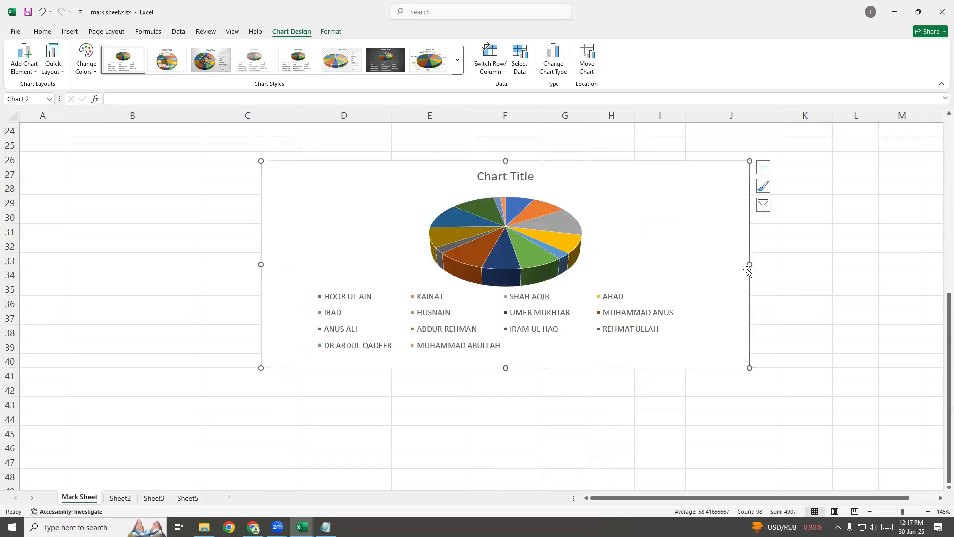
{"action": "left_click_drag", "start_coordinate": [505, 367], "coordinate": [509, 458]}
{"action": "left_click", "coordinate": [530, 309]}
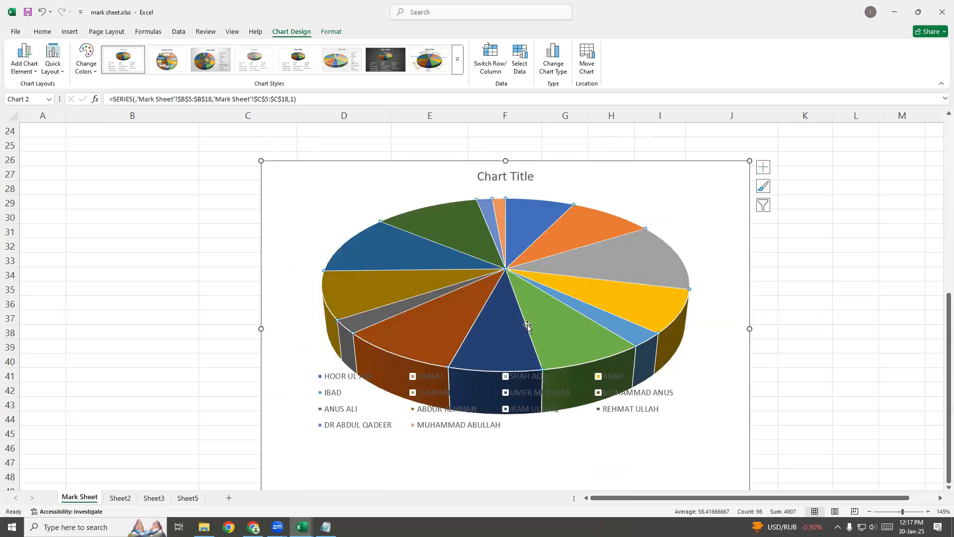
Step: Move the pie chart's legend down to the lower edge of the chart so it clears the pie
{"action": "left_click", "coordinate": [329, 409]}
{"action": "scroll", "coordinate": [397, 414], "scroll_direction": "down", "scroll_amount": 1}
{"action": "scroll", "coordinate": [397, 414], "scroll_direction": "down", "scroll_amount": 3}
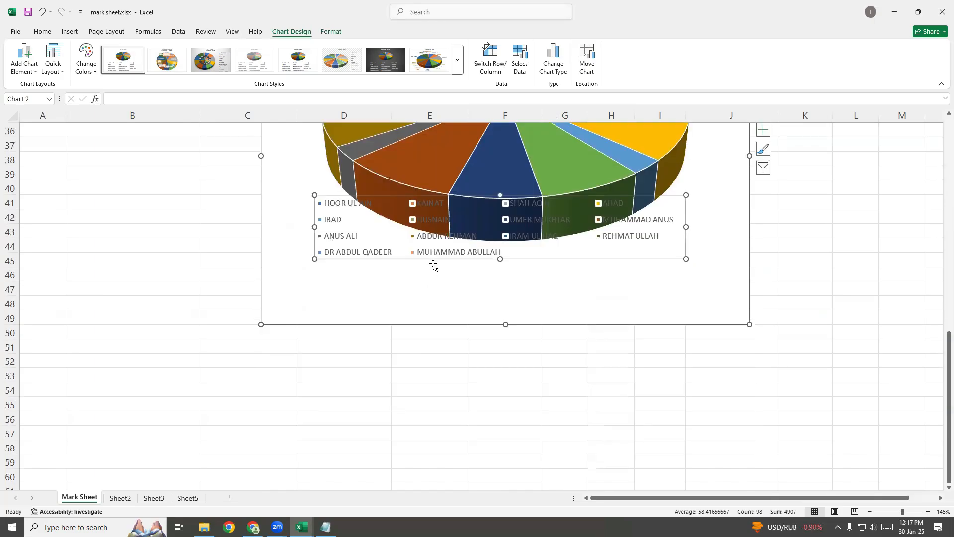
{"action": "left_click_drag", "start_coordinate": [419, 258], "coordinate": [470, 323]}
{"action": "scroll", "coordinate": [748, 340], "scroll_direction": "up", "scroll_amount": 2}
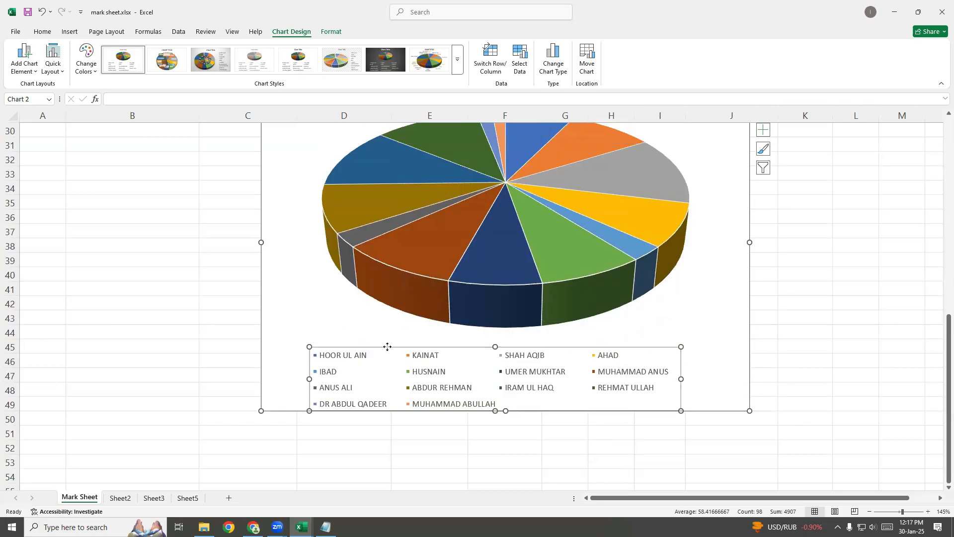
{"action": "scroll", "coordinate": [545, 323], "scroll_direction": "up", "scroll_amount": 2}
{"action": "scroll", "coordinate": [546, 323], "scroll_direction": "down", "scroll_amount": 1}
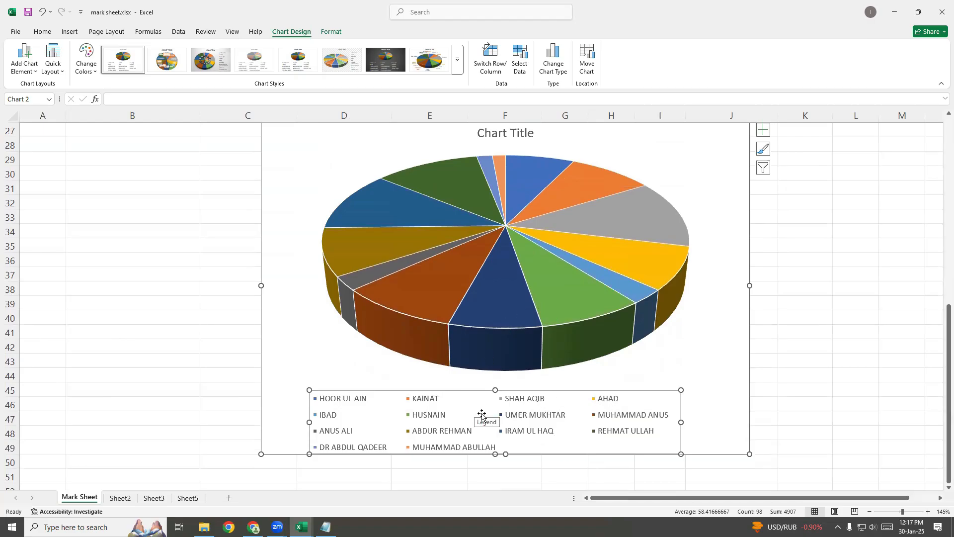
{"action": "scroll", "coordinate": [587, 426], "scroll_direction": "up", "scroll_amount": 1}
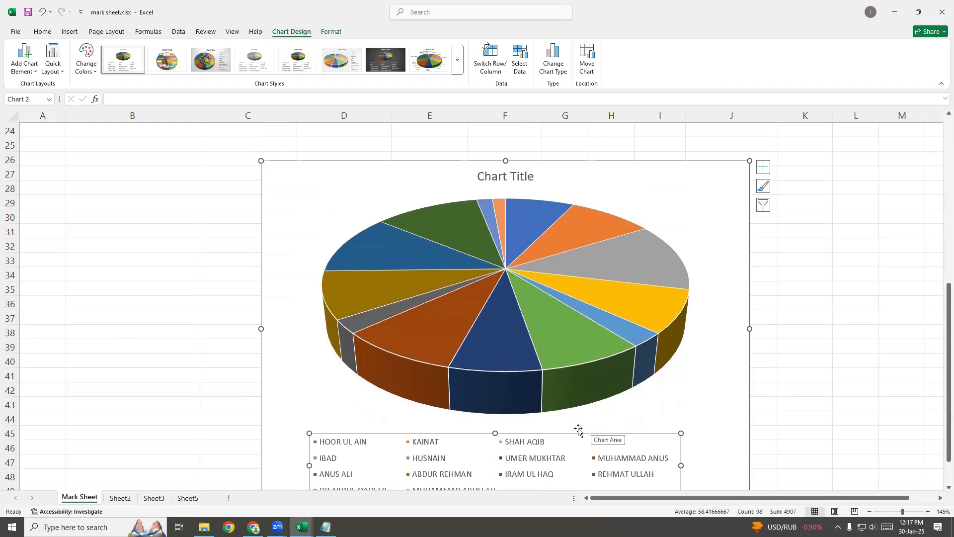
Step: Add data labels centered on the pie slices and open their detailed formatting options
{"action": "left_click", "coordinate": [764, 167]}
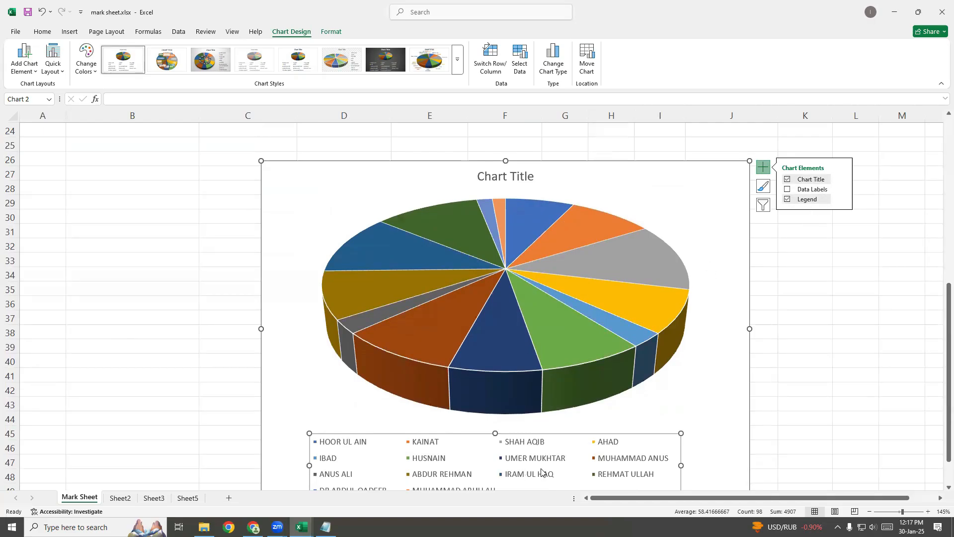
{"action": "left_click", "coordinate": [805, 192]}
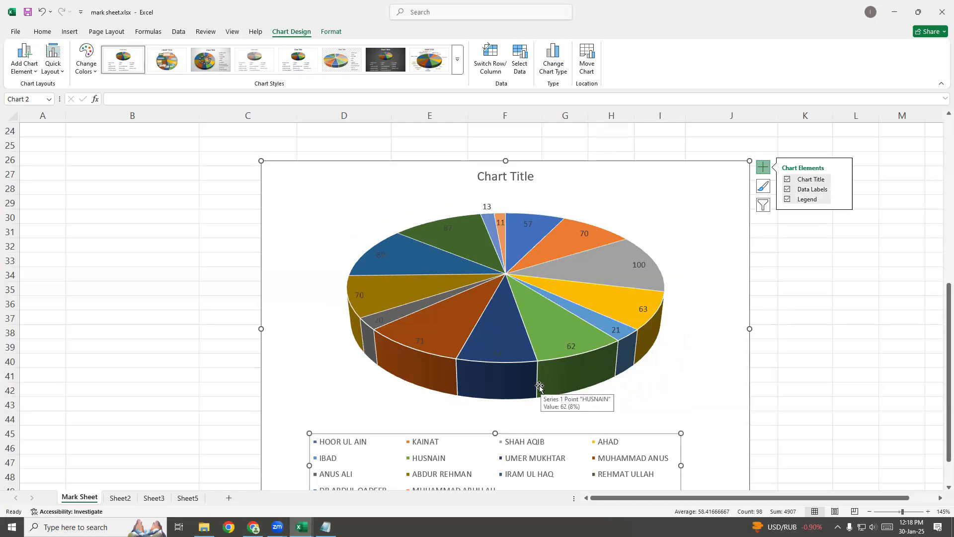
{"action": "left_click", "coordinate": [842, 190]}
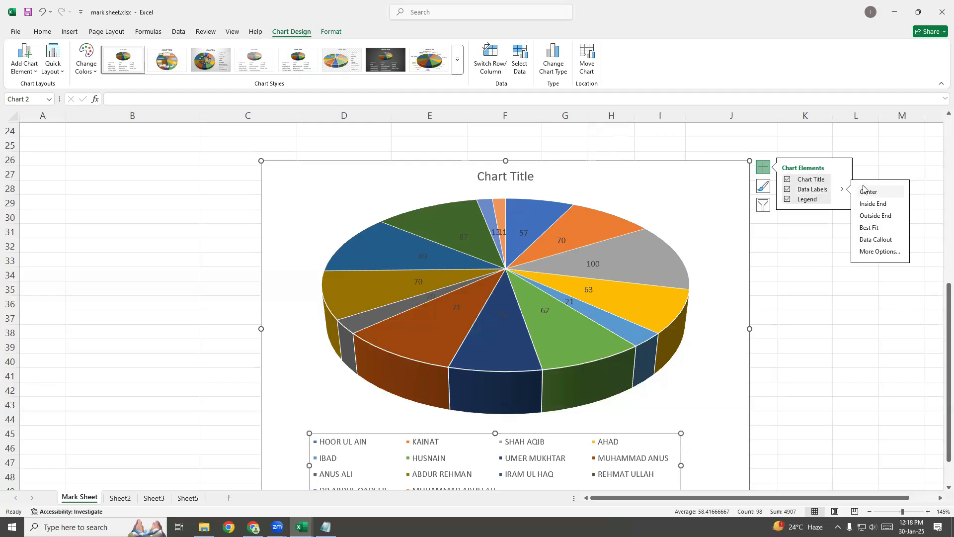
{"action": "left_click", "coordinate": [887, 253]}
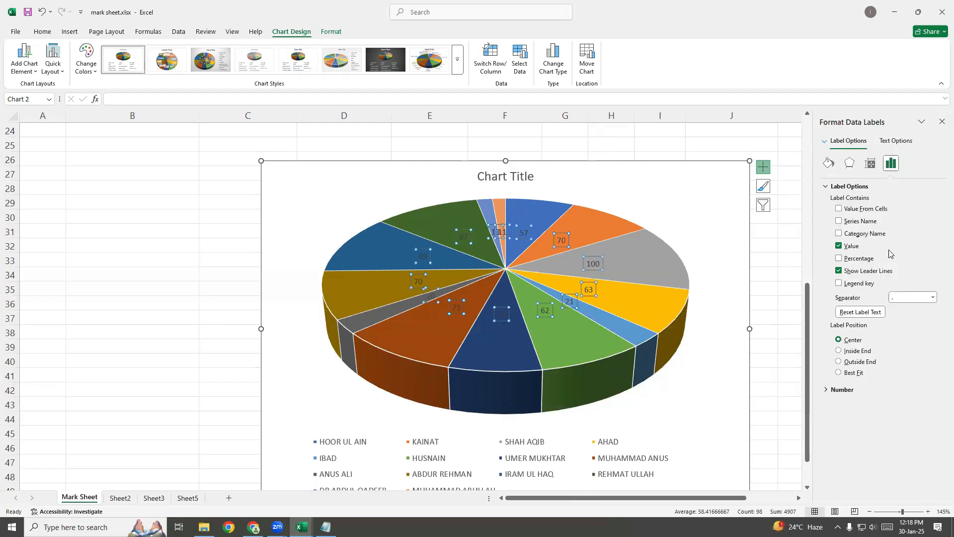
Step: Give the pie chart's data labels a solid white fill
{"action": "left_click", "coordinate": [828, 166]}
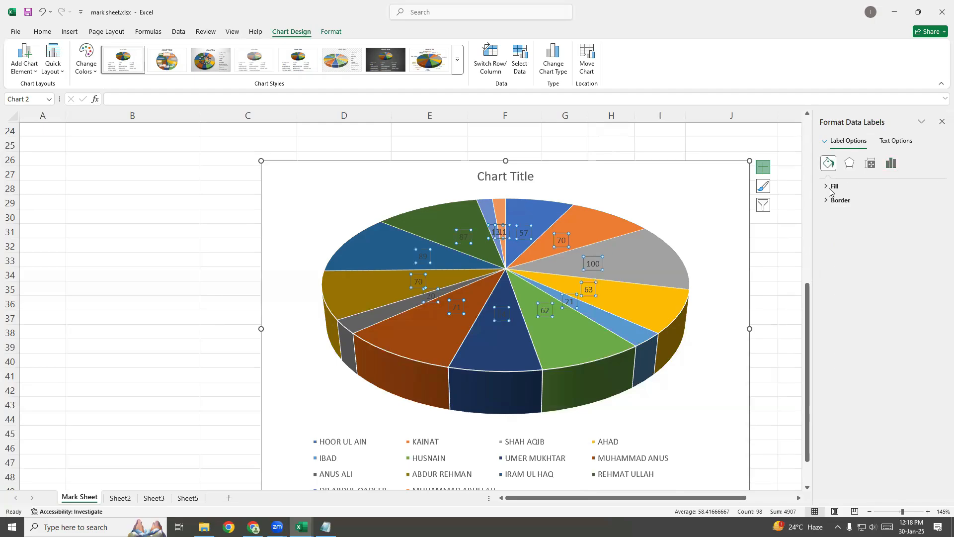
{"action": "left_click", "coordinate": [829, 187]}
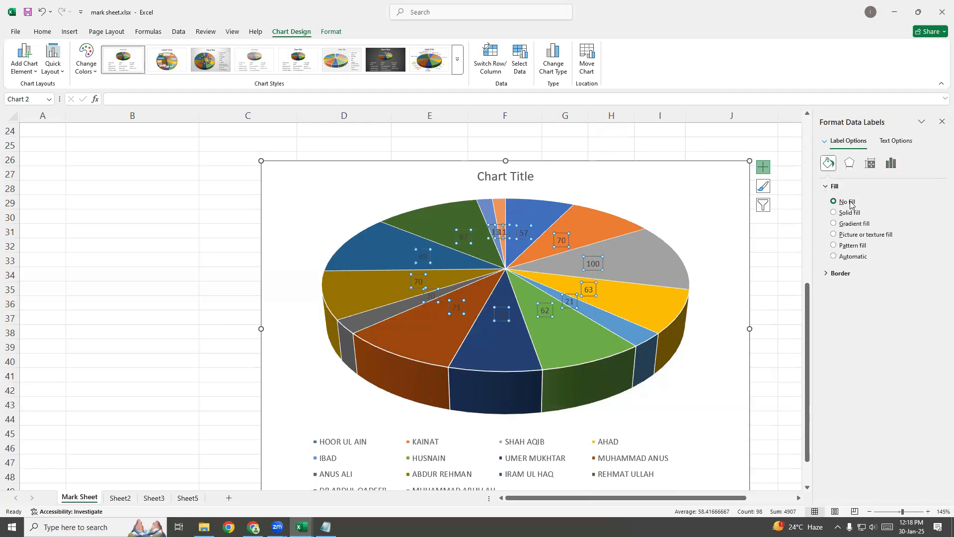
{"action": "left_click", "coordinate": [852, 214]}
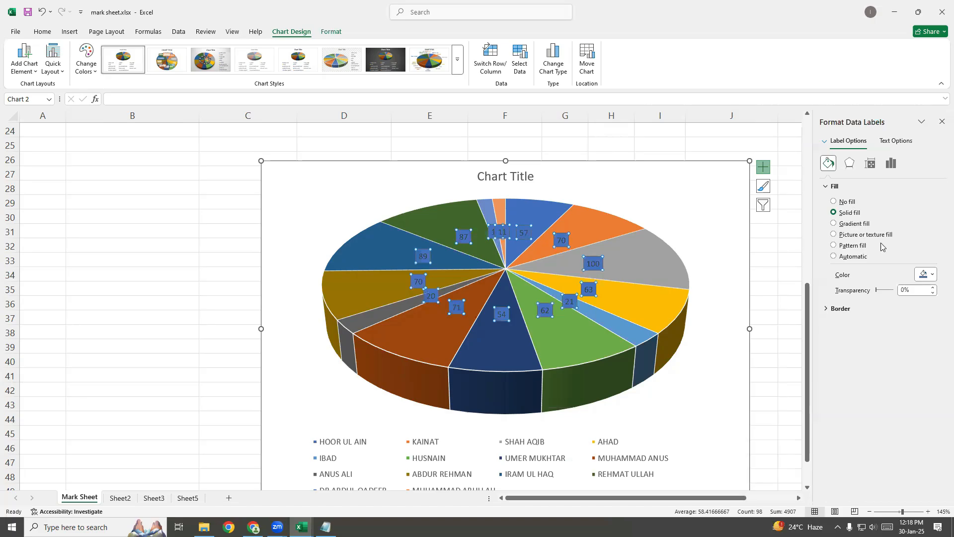
{"action": "left_click", "coordinate": [929, 274]}
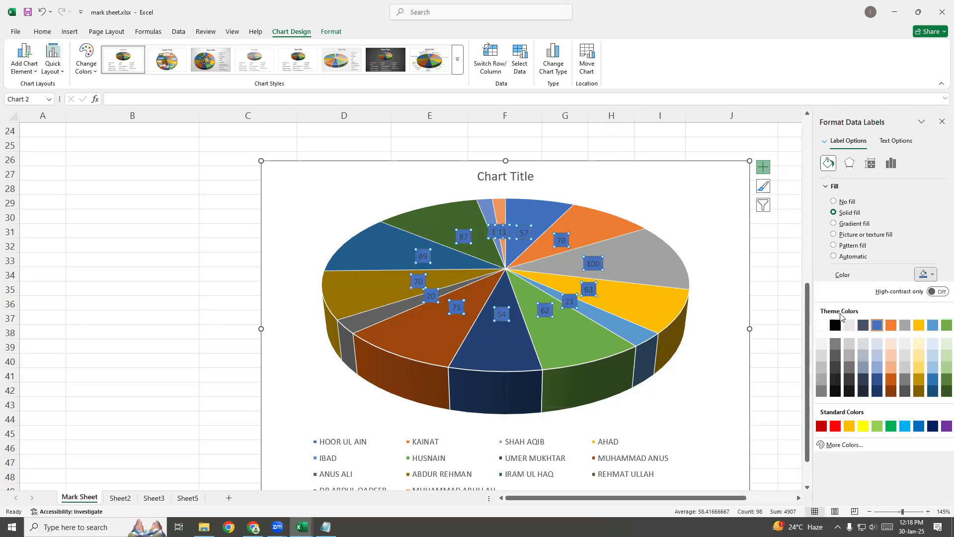
{"action": "left_click", "coordinate": [821, 325]}
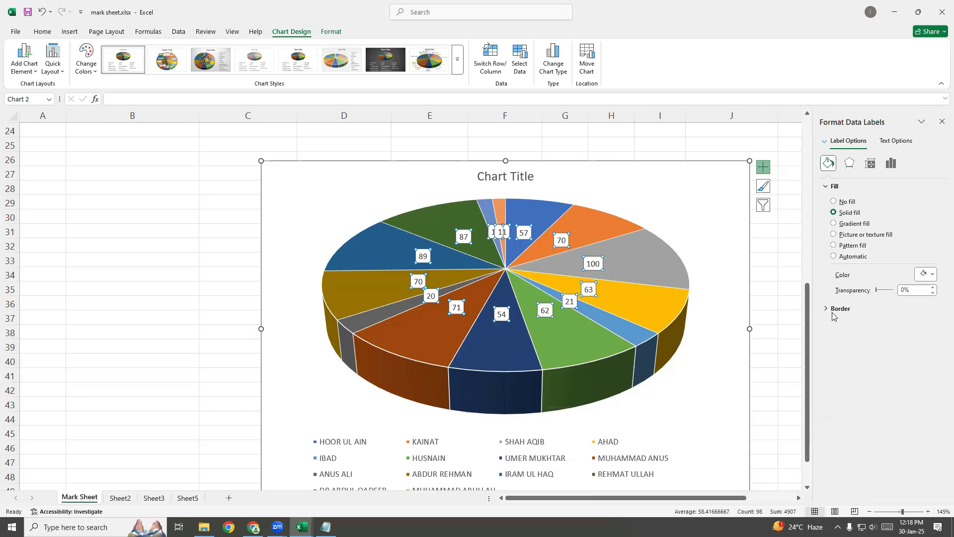
{"action": "left_click", "coordinate": [779, 260]}
{"action": "left_click", "coordinate": [653, 268]}
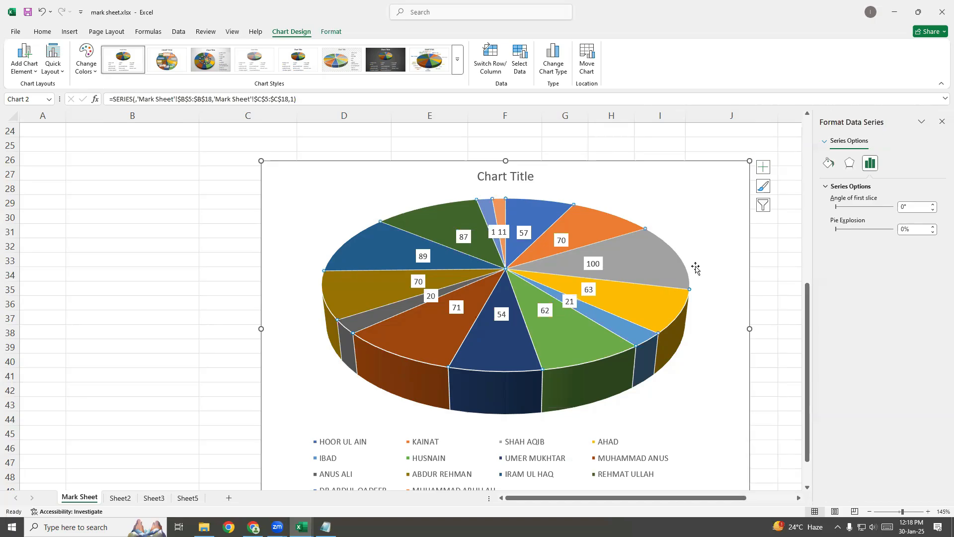
Step: Review the pie chart's filter, style and chart element options
{"action": "left_click", "coordinate": [763, 204]}
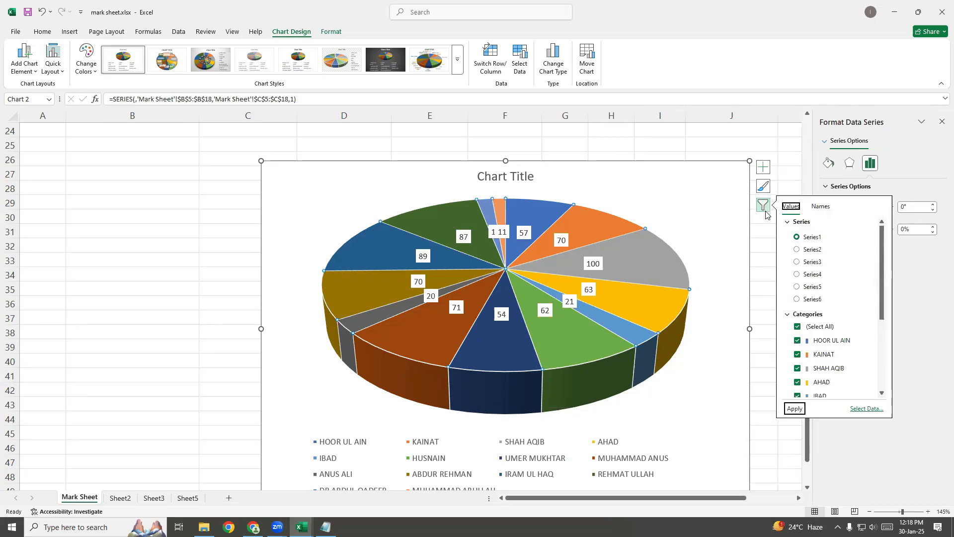
{"action": "scroll", "coordinate": [831, 306], "scroll_direction": "down", "scroll_amount": 3}
{"action": "scroll", "coordinate": [831, 307], "scroll_direction": "up", "scroll_amount": 3}
{"action": "left_click", "coordinate": [764, 187]}
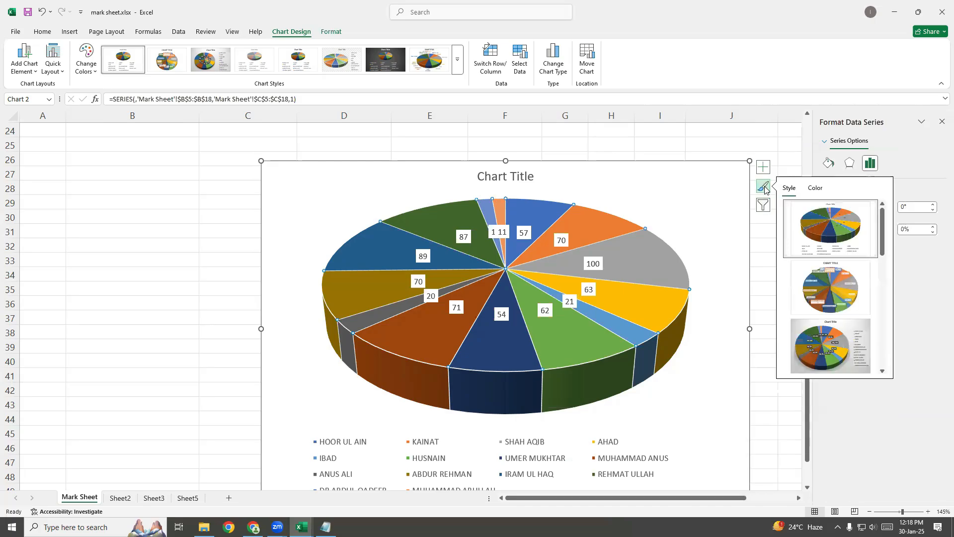
{"action": "left_click", "coordinate": [764, 169]}
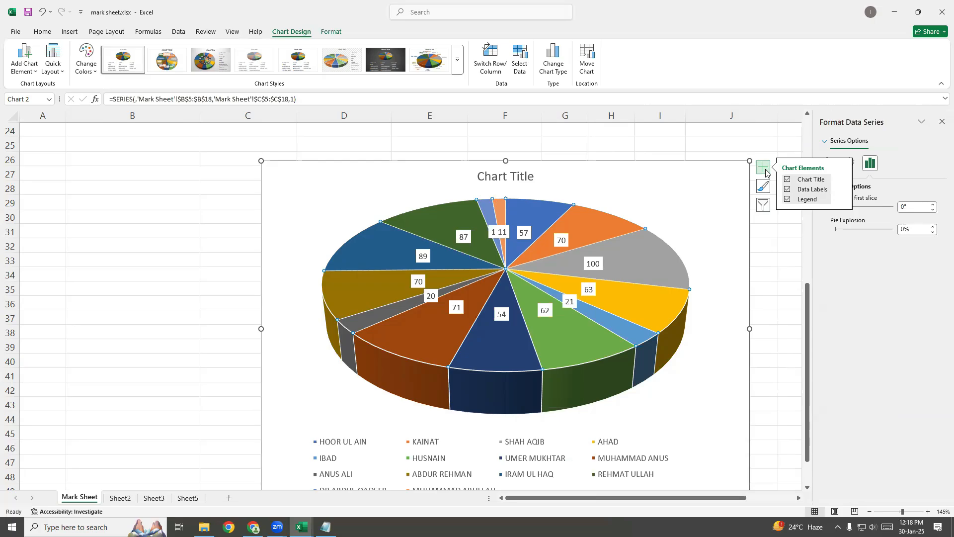
{"action": "scroll", "coordinate": [762, 278], "scroll_direction": "down", "scroll_amount": 2}
{"action": "scroll", "coordinate": [762, 278], "scroll_direction": "up", "scroll_amount": 3}
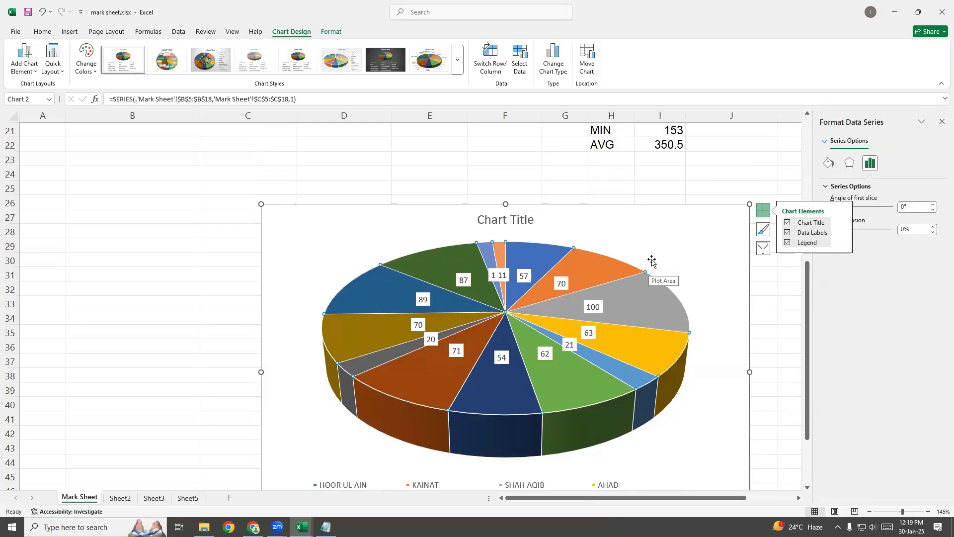
Step: Insert a 3-D clustered column chart from the student names and subject marks in B5:H18
{"action": "scroll", "coordinate": [652, 261], "scroll_direction": "up", "scroll_amount": 3}
{"action": "scroll", "coordinate": [652, 259], "scroll_direction": "up", "scroll_amount": 3}
{"action": "scroll", "coordinate": [660, 256], "scroll_direction": "down", "scroll_amount": 2}
{"action": "scroll", "coordinate": [656, 254], "scroll_direction": "up", "scroll_amount": 3}
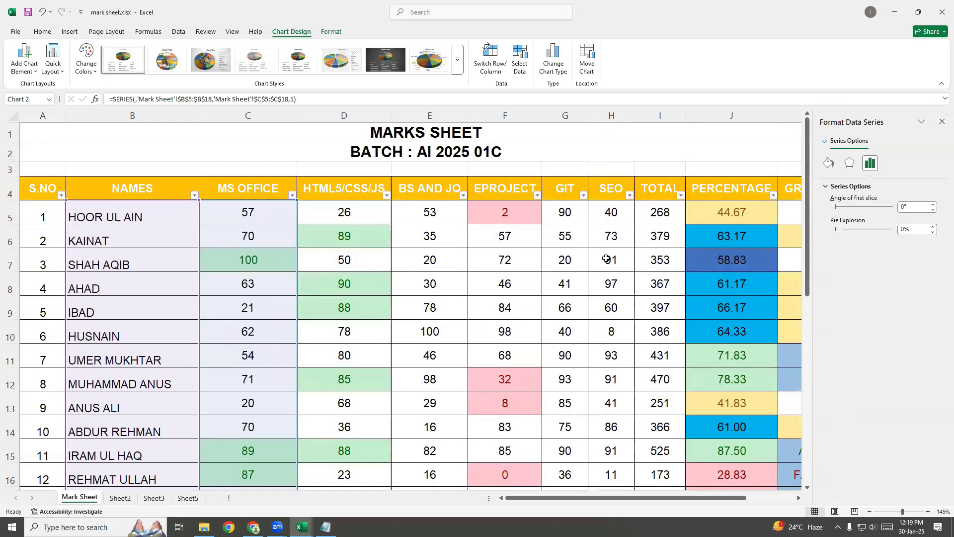
{"action": "left_click_drag", "start_coordinate": [124, 214], "coordinate": [611, 448]}
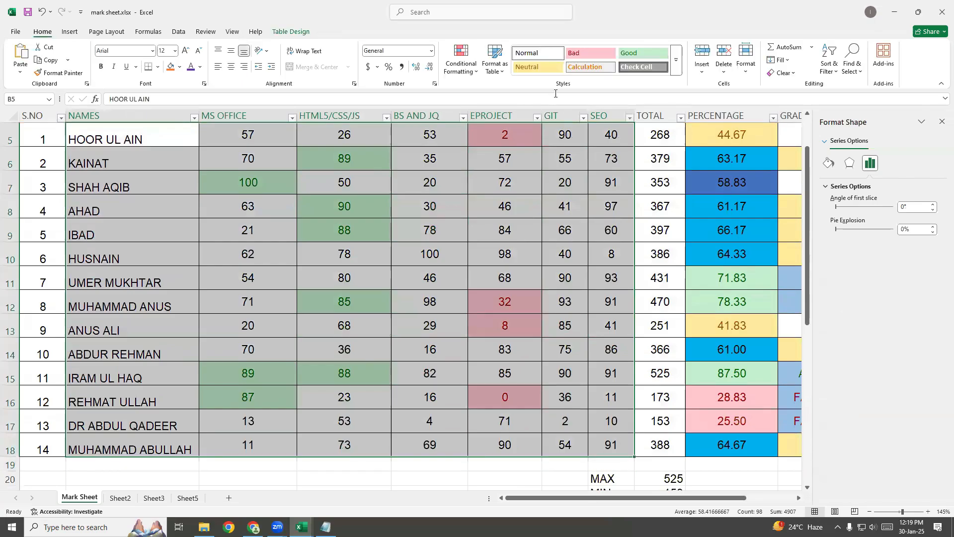
{"action": "left_click", "coordinate": [70, 31]}
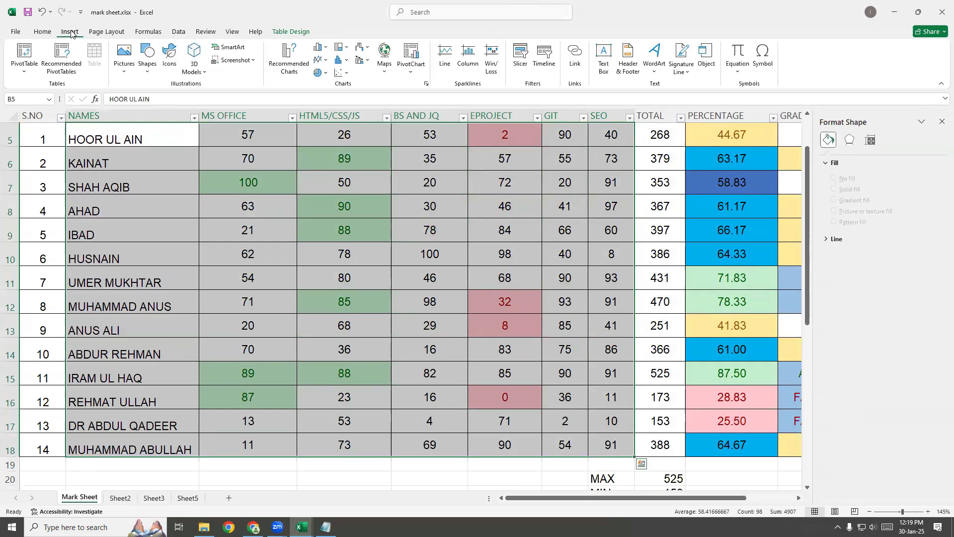
{"action": "left_click", "coordinate": [325, 49]}
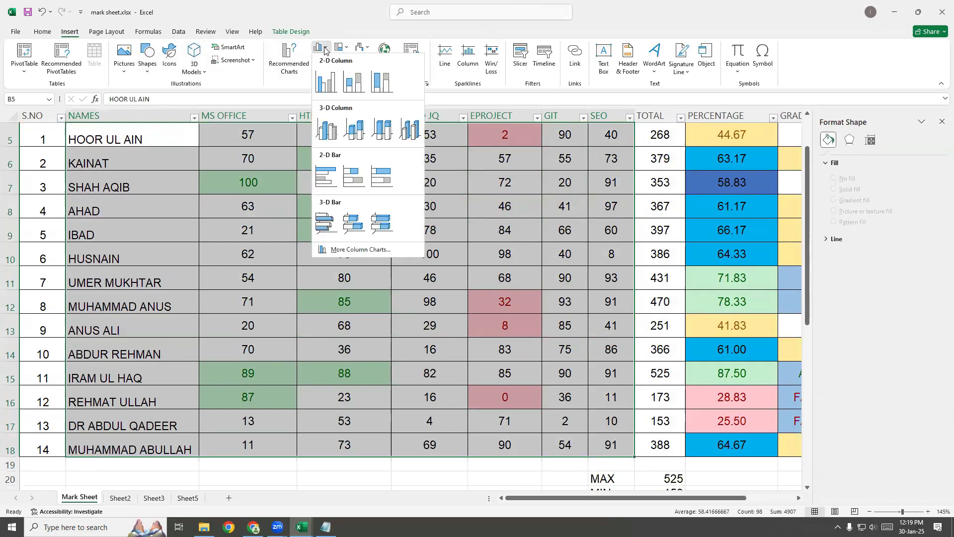
{"action": "left_click", "coordinate": [331, 135]}
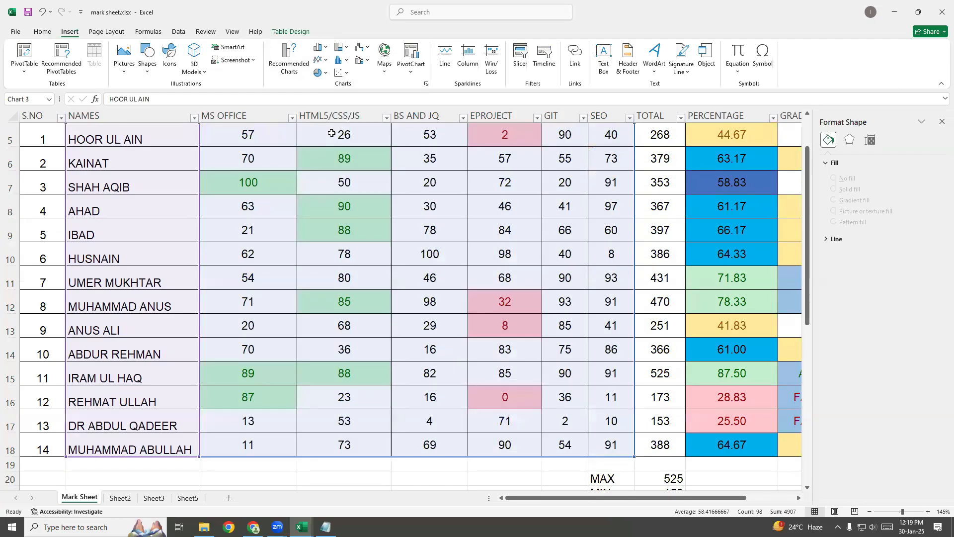
{"action": "scroll", "coordinate": [362, 195], "scroll_direction": "down", "scroll_amount": 4}
{"action": "scroll", "coordinate": [363, 197], "scroll_direction": "up", "scroll_amount": 2}
{"action": "scroll", "coordinate": [362, 197], "scroll_direction": "up", "scroll_amount": 1}
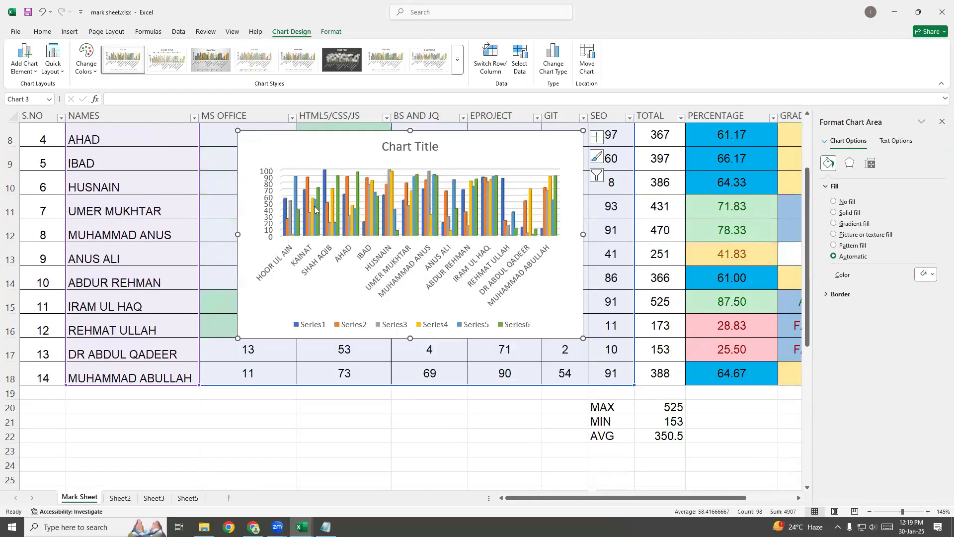
Step: Move the 3-D column chart out of the marks area to the empty rows below the table
{"action": "left_click_drag", "start_coordinate": [150, 460], "coordinate": [173, 445]}
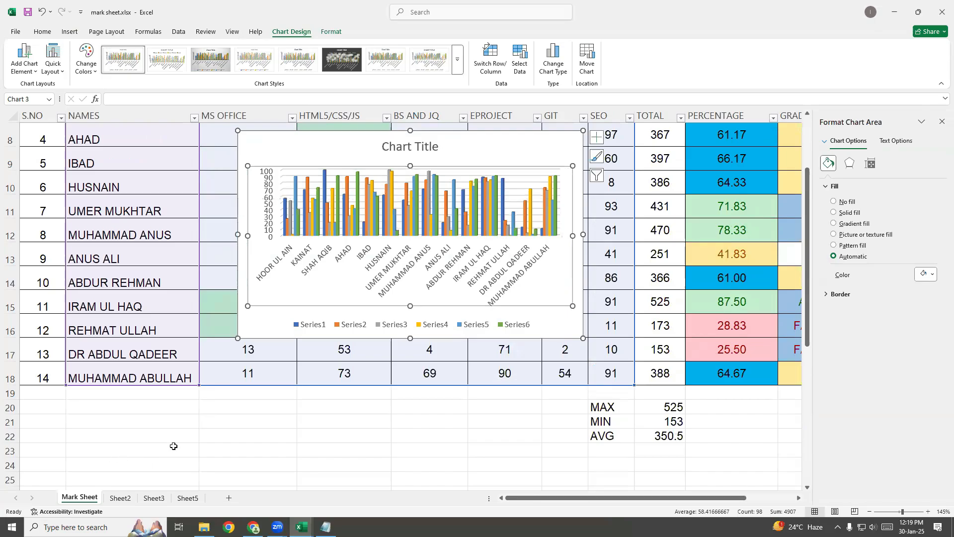
{"action": "scroll", "coordinate": [174, 444], "scroll_direction": "down", "scroll_amount": 4}
{"action": "scroll", "coordinate": [175, 443], "scroll_direction": "up", "scroll_amount": 4}
{"action": "left_click_drag", "start_coordinate": [256, 281], "coordinate": [256, 271]}
{"action": "left_click", "coordinate": [277, 144]}
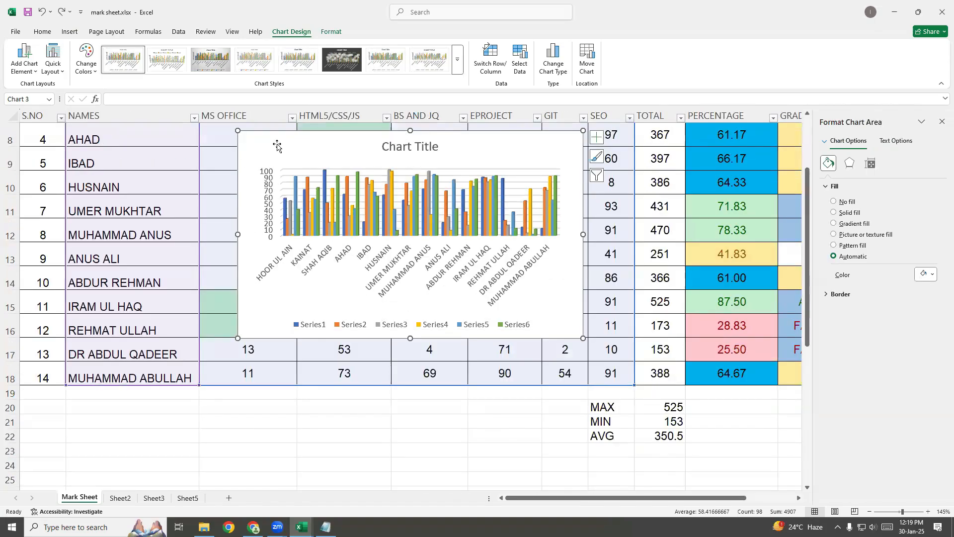
{"action": "left_click_drag", "start_coordinate": [277, 144], "coordinate": [114, 420]}
Step: Delete the 3-D pie chart below the marks table
{"action": "scroll", "coordinate": [189, 413], "scroll_direction": "down", "scroll_amount": 5}
{"action": "scroll", "coordinate": [208, 406], "scroll_direction": "up", "scroll_amount": 2}
{"action": "scroll", "coordinate": [209, 407], "scroll_direction": "down", "scroll_amount": 2}
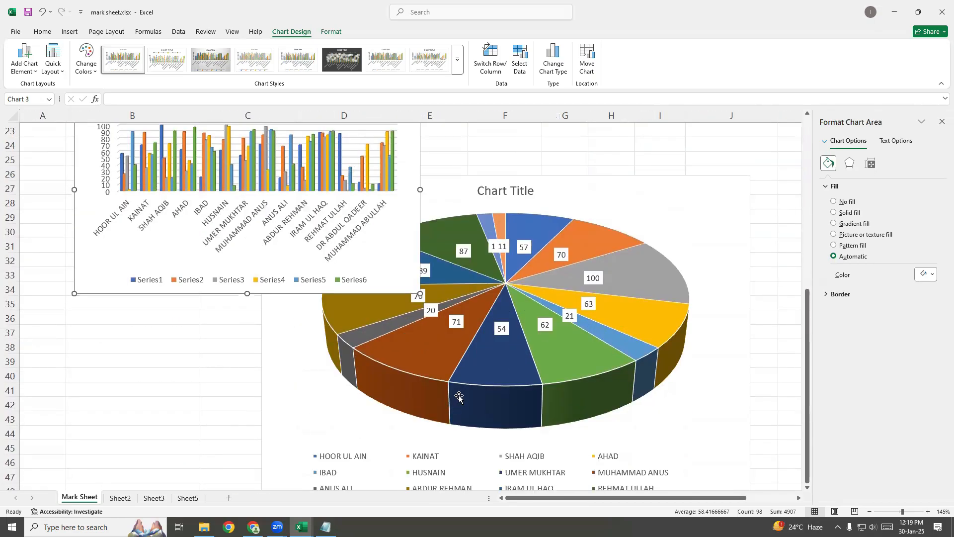
{"action": "left_click", "coordinate": [451, 428]}
{"action": "left_click", "coordinate": [297, 469]}
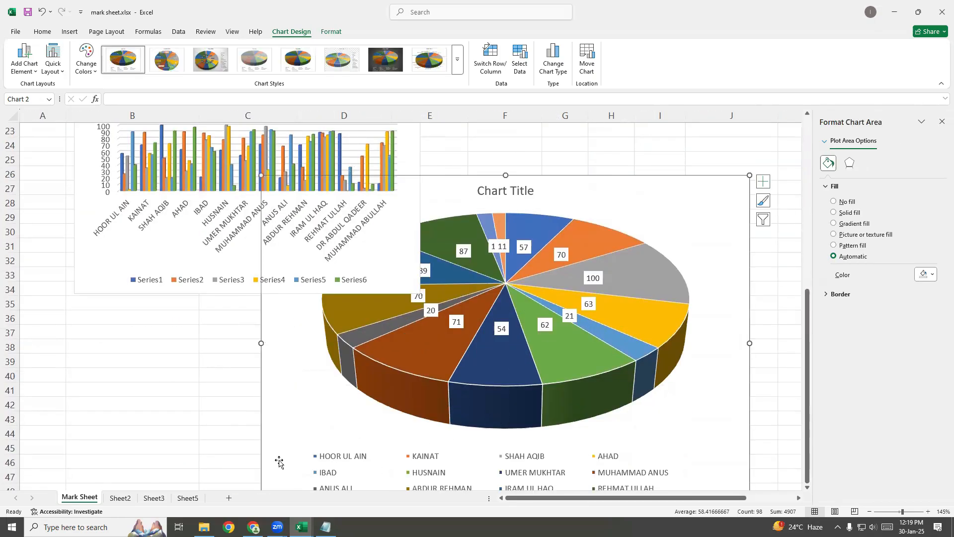
{"action": "key", "text": "Delete"}
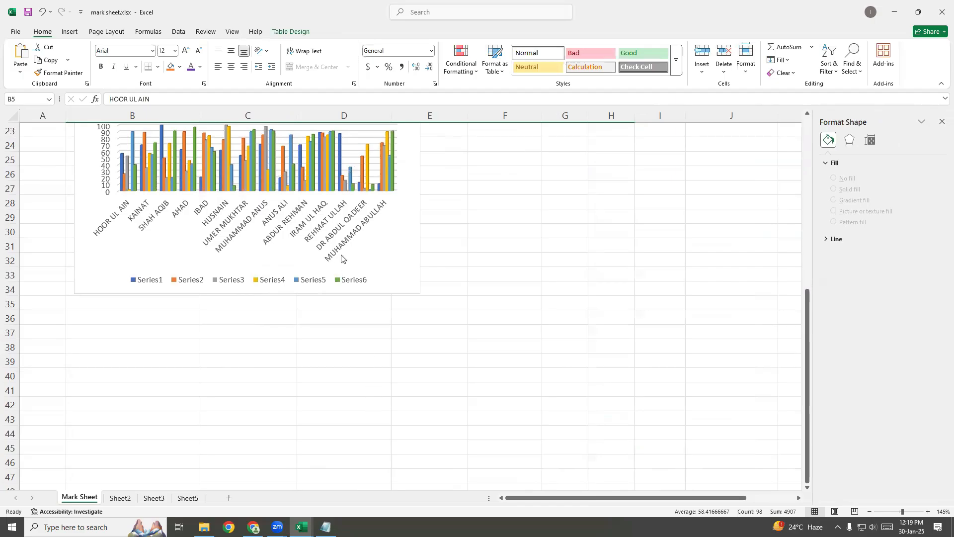
Step: Enlarge the column chart to span about columns B to I and rows 20 to 42
{"action": "left_click", "coordinate": [385, 256]}
{"action": "left_click", "coordinate": [410, 283]}
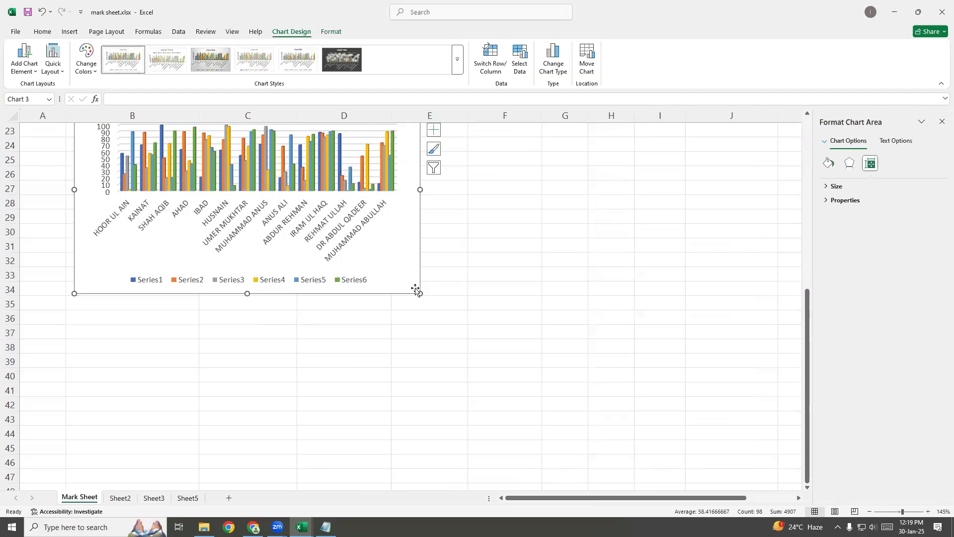
{"action": "left_click_drag", "start_coordinate": [419, 292], "coordinate": [703, 413]}
{"action": "scroll", "coordinate": [704, 417], "scroll_direction": "up", "scroll_amount": 4}
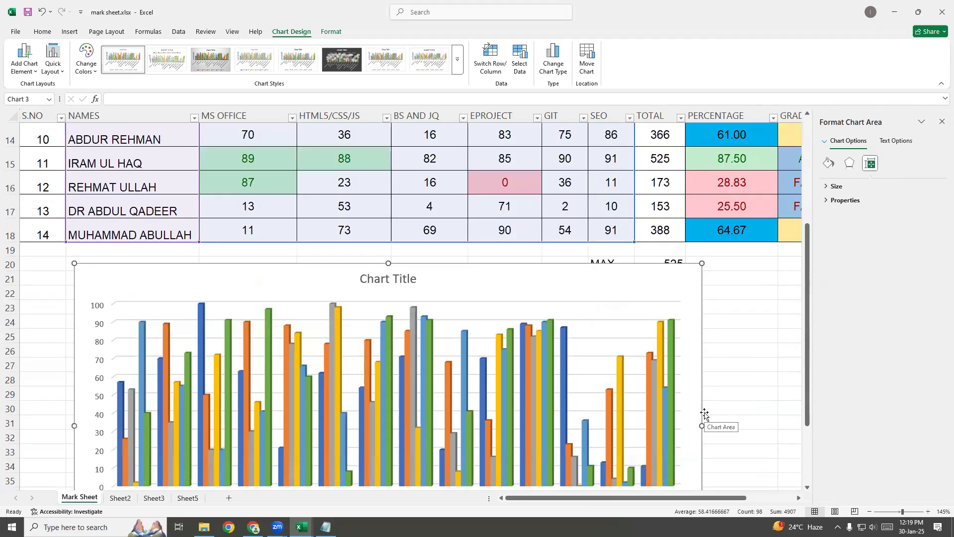
{"action": "scroll", "coordinate": [704, 410], "scroll_direction": "down", "scroll_amount": 3}
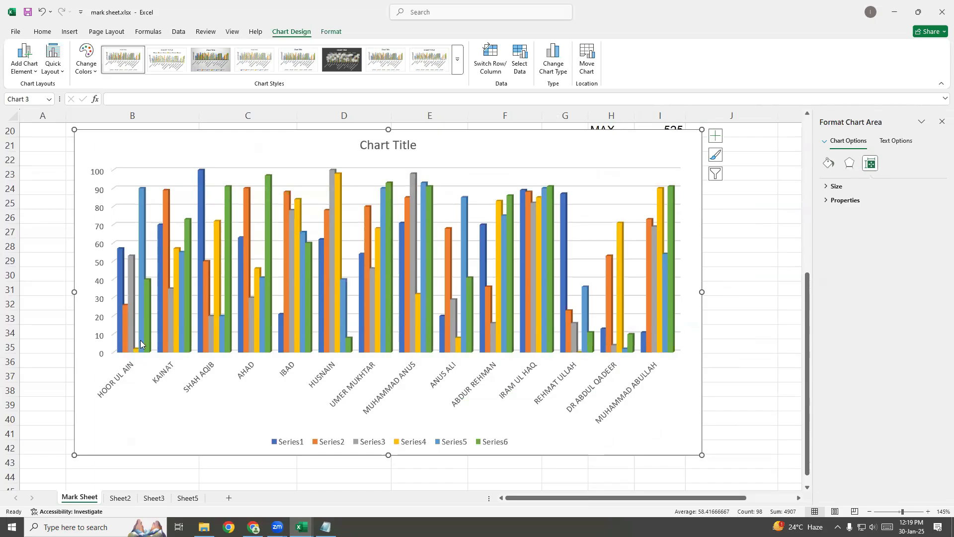
Step: Examine the point values of individual bars in the column chart and compare them with the students' marks in the table
{"action": "mouse_move", "coordinate": [151, 339]}
{"action": "scroll", "coordinate": [561, 359], "scroll_direction": "up", "scroll_amount": 1}
{"action": "scroll", "coordinate": [560, 359], "scroll_direction": "down", "scroll_amount": 2}
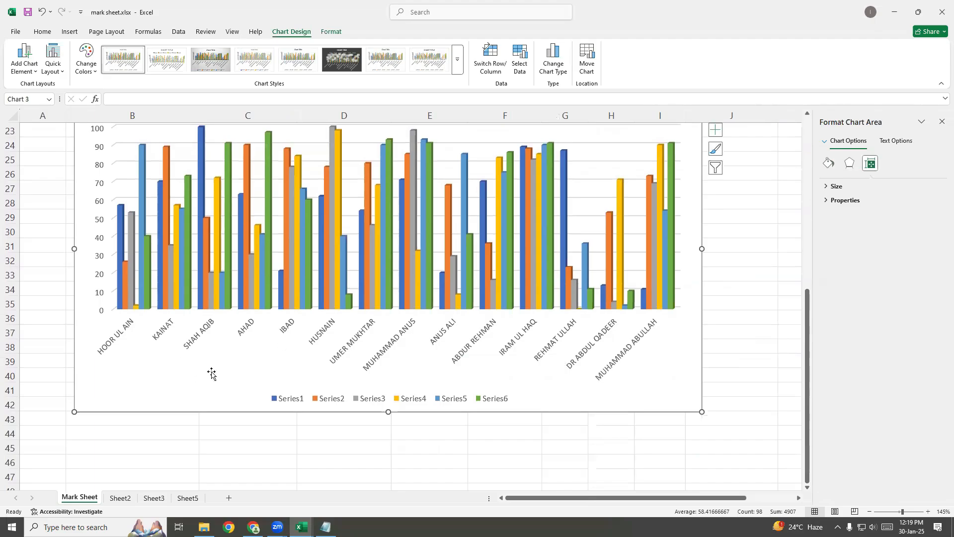
{"action": "scroll", "coordinate": [169, 318], "scroll_direction": "up", "scroll_amount": 1}
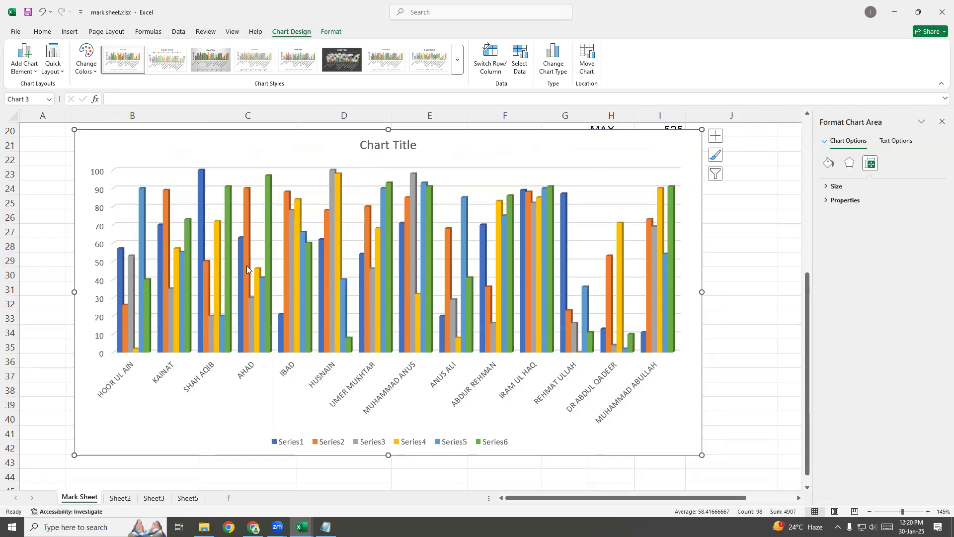
{"action": "mouse_move", "coordinate": [200, 179]}
{"action": "mouse_move", "coordinate": [216, 335]}
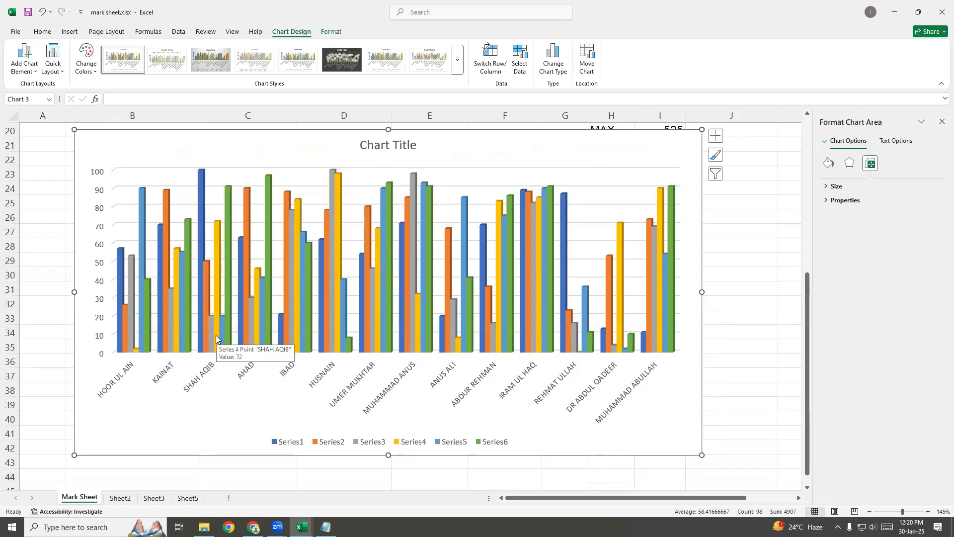
{"action": "scroll", "coordinate": [215, 335], "scroll_direction": "up", "scroll_amount": 1}
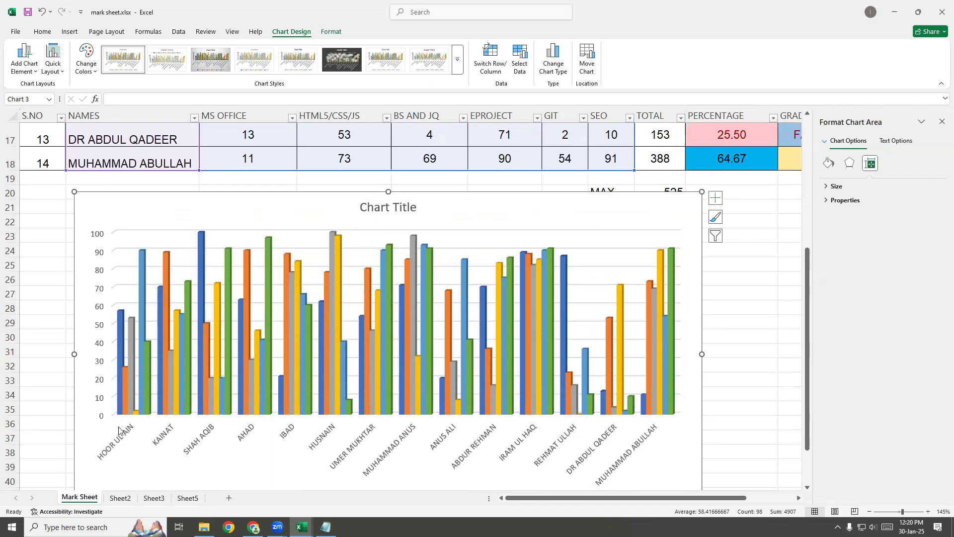
{"action": "mouse_move", "coordinate": [120, 316]}
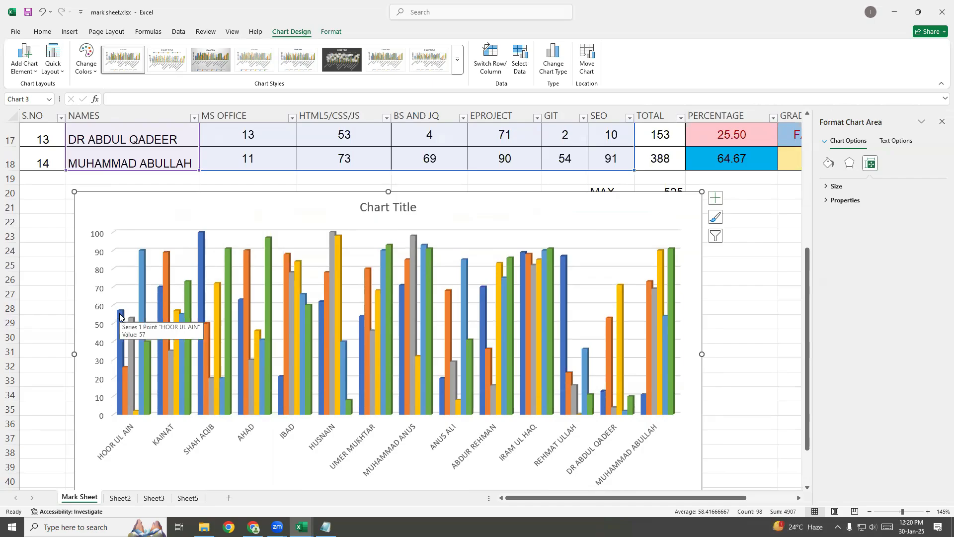
{"action": "scroll", "coordinate": [121, 316], "scroll_direction": "up", "scroll_amount": 5}
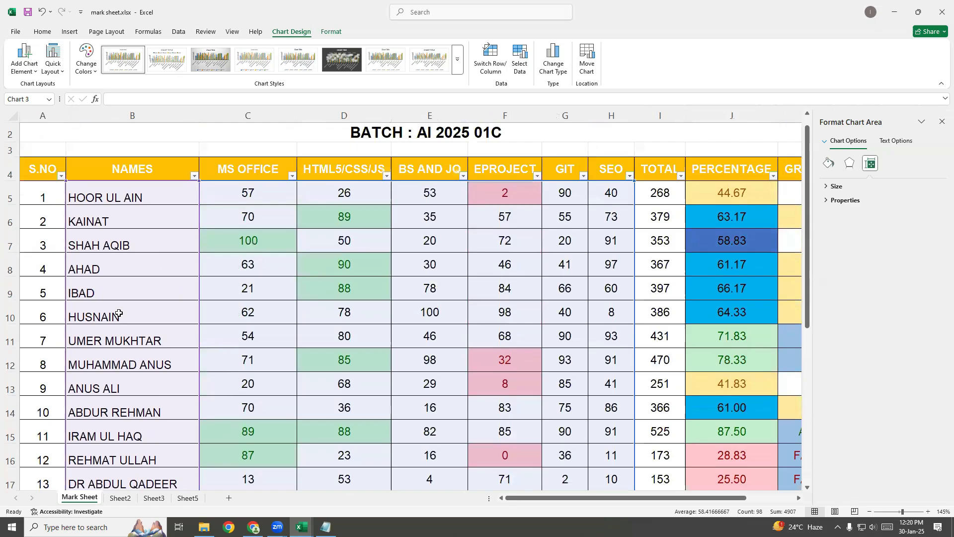
{"action": "scroll", "coordinate": [120, 317], "scroll_direction": "down", "scroll_amount": 7}
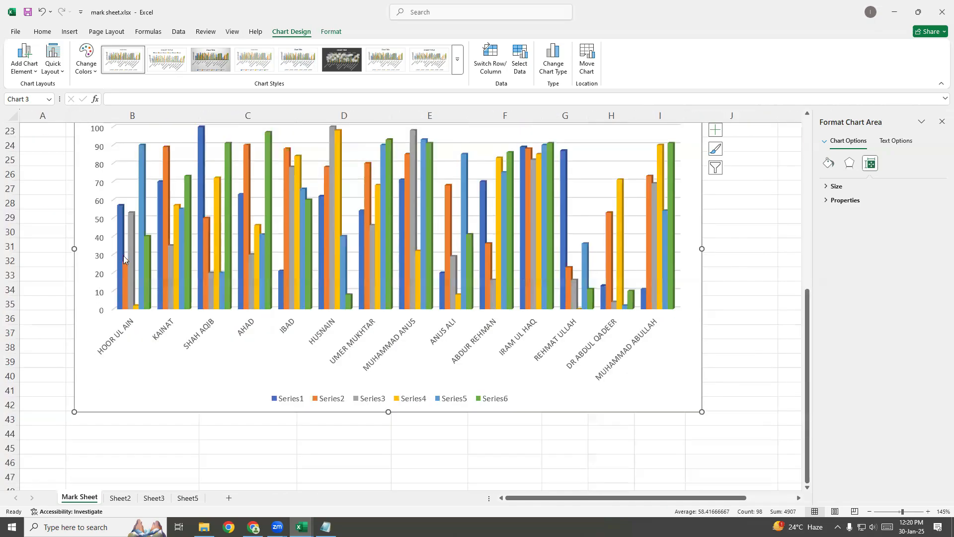
{"action": "scroll", "coordinate": [121, 223], "scroll_direction": "up", "scroll_amount": 2}
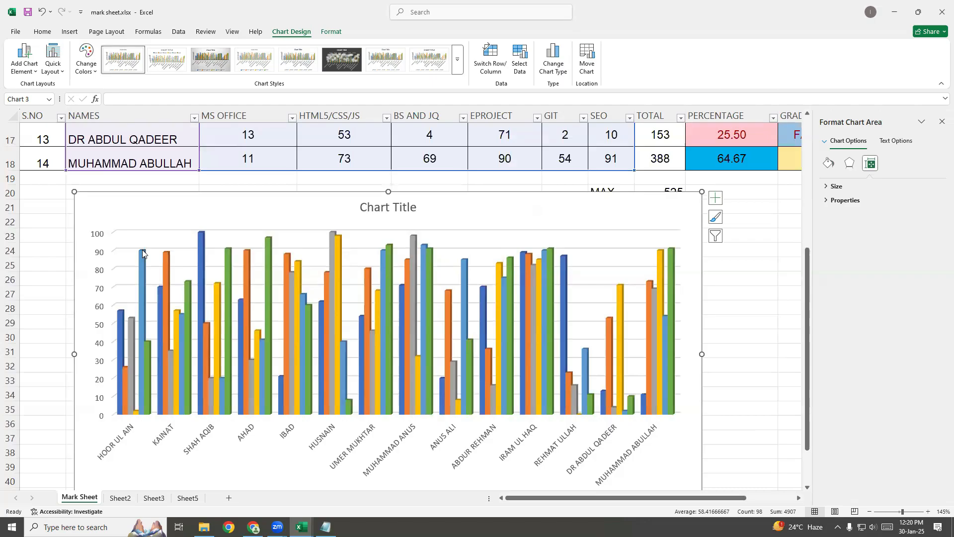
{"action": "mouse_move", "coordinate": [142, 251]}
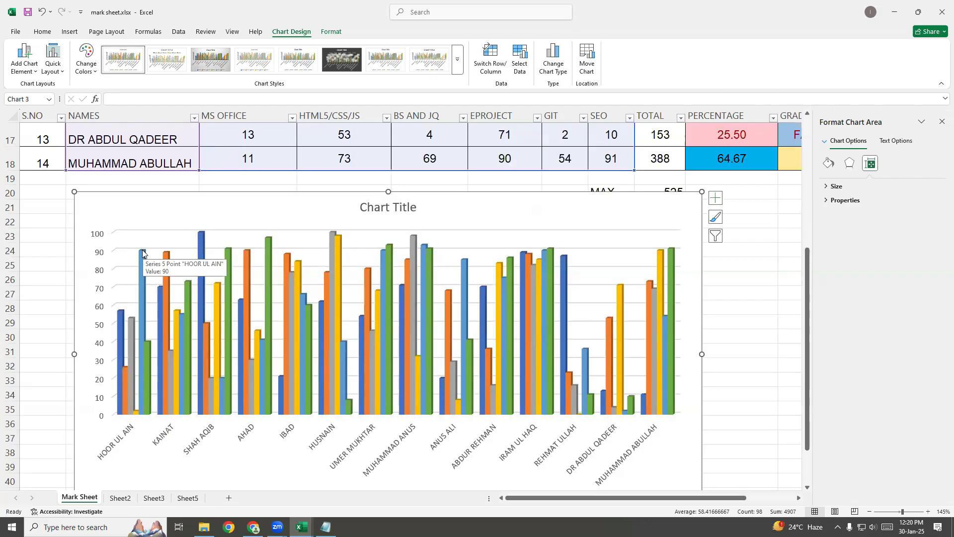
{"action": "scroll", "coordinate": [298, 308], "scroll_direction": "up", "scroll_amount": 5}
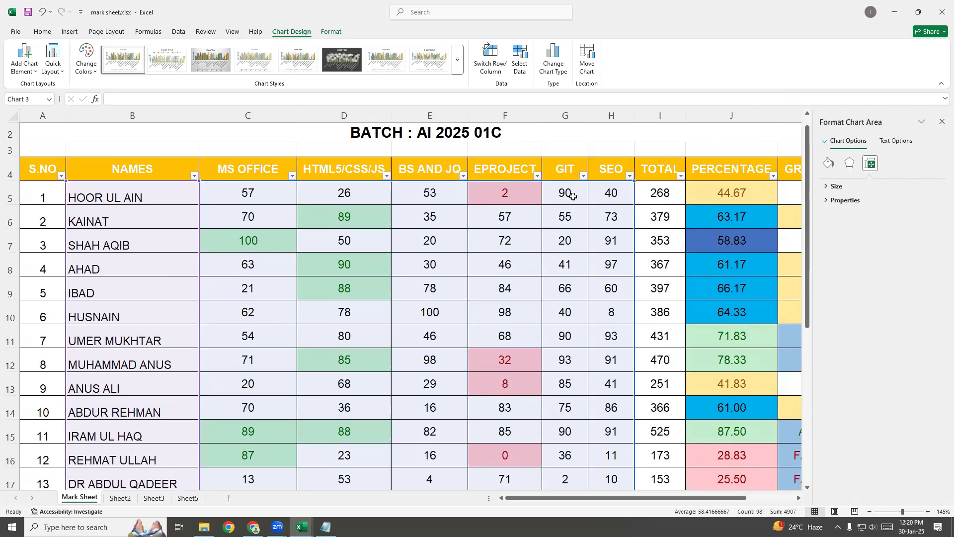
Step: Add axis titles, data labels and a data table to the column chart
{"action": "scroll", "coordinate": [600, 464], "scroll_direction": "down", "scroll_amount": 6}
{"action": "scroll", "coordinate": [752, 461], "scroll_direction": "up", "scroll_amount": 2}
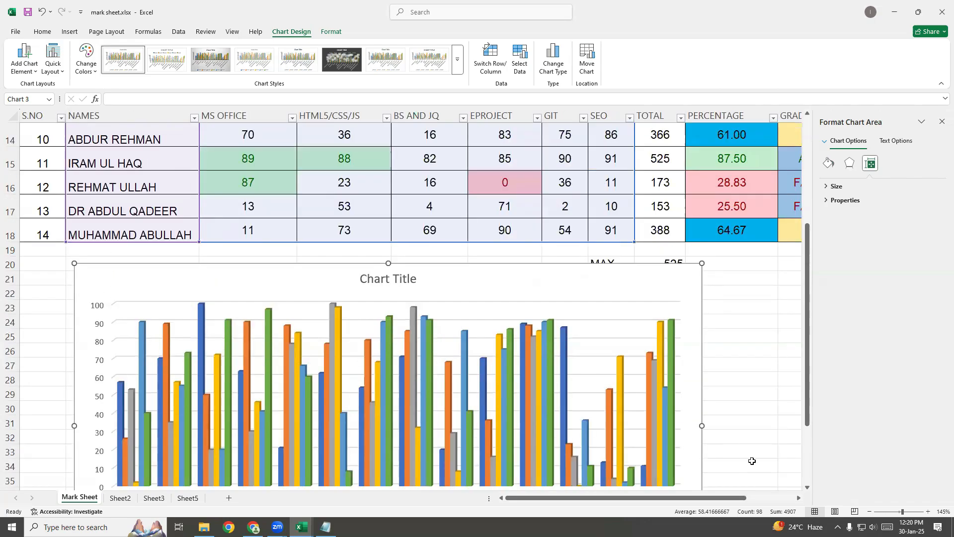
{"action": "left_click", "coordinate": [715, 269]}
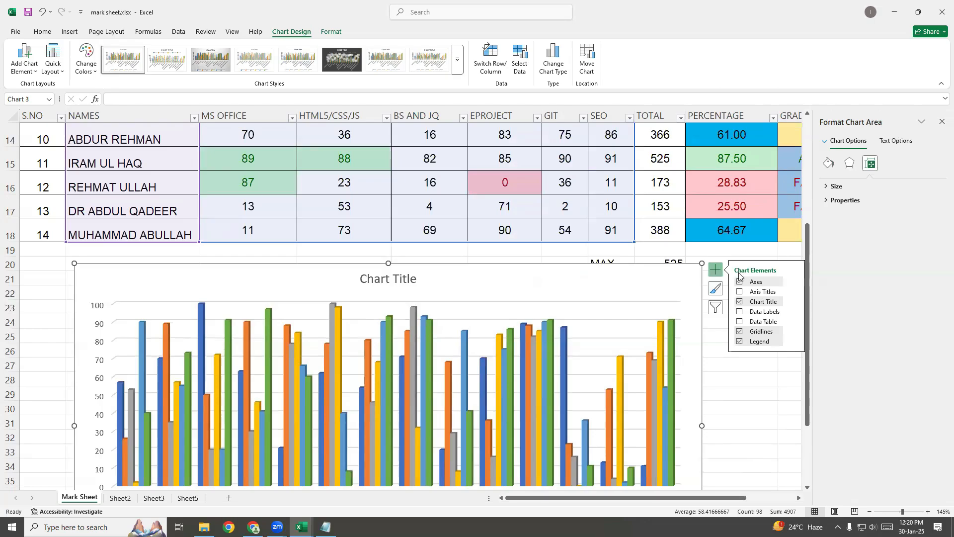
{"action": "left_click", "coordinate": [744, 292]}
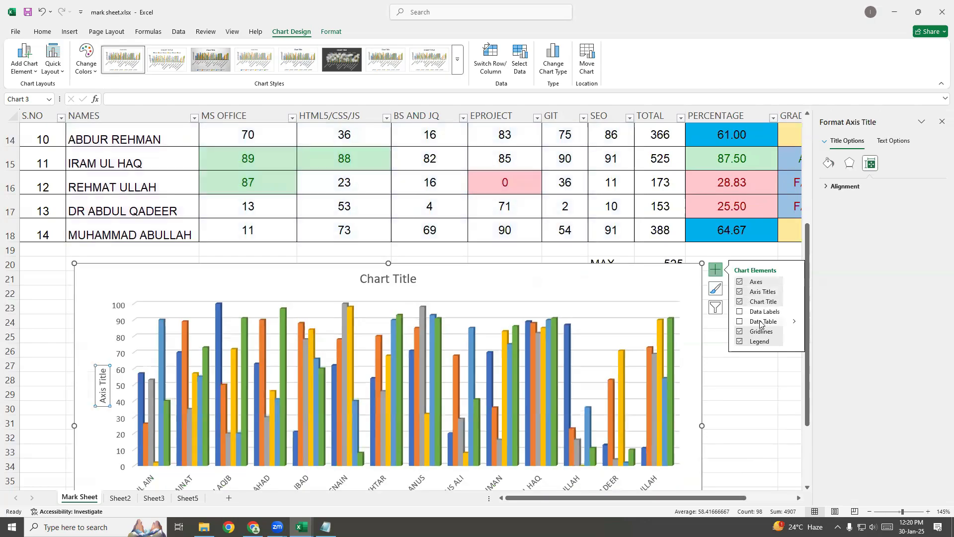
{"action": "left_click", "coordinate": [761, 313]}
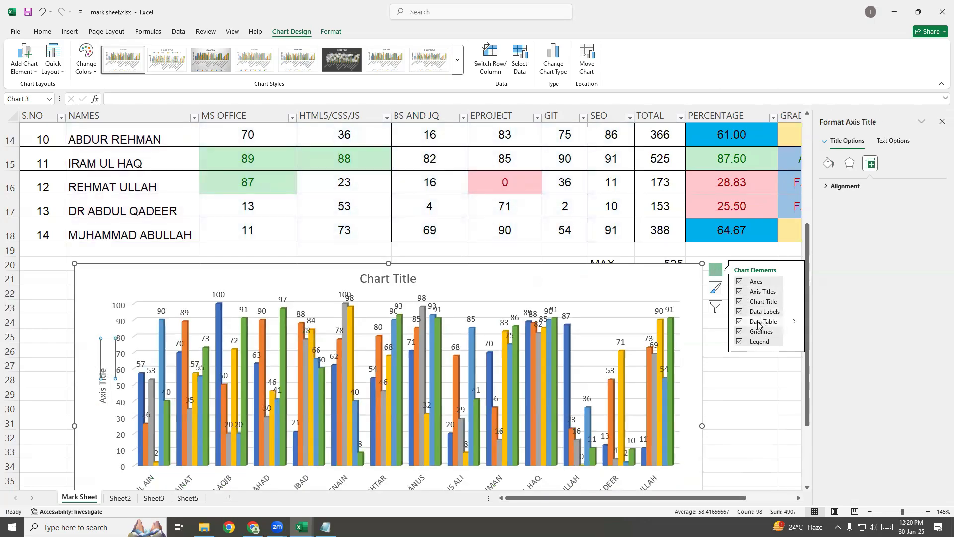
{"action": "left_click", "coordinate": [761, 322]}
{"action": "scroll", "coordinate": [646, 382], "scroll_direction": "down", "scroll_amount": 2}
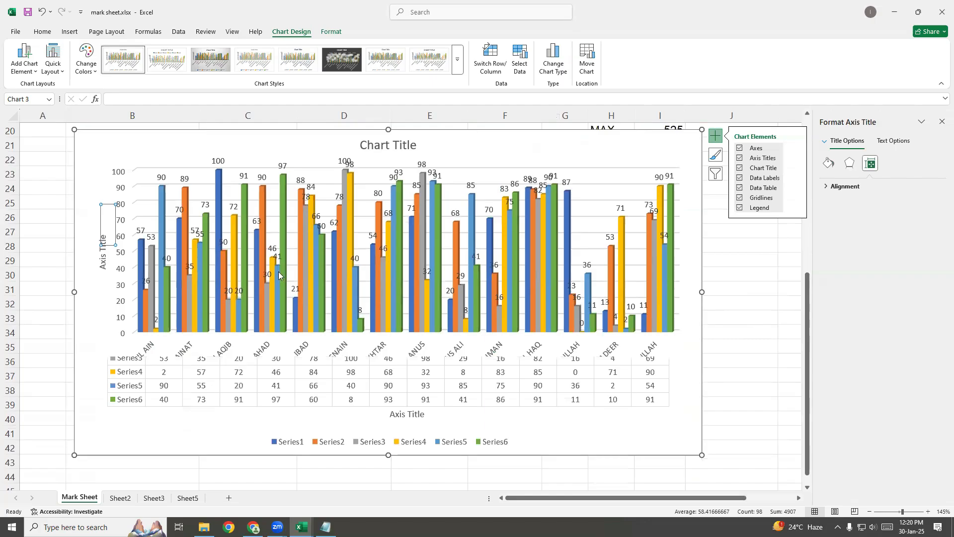
Step: Widen the column chart to about column J and extend it down to about row 43
{"action": "left_click", "coordinate": [235, 479]}
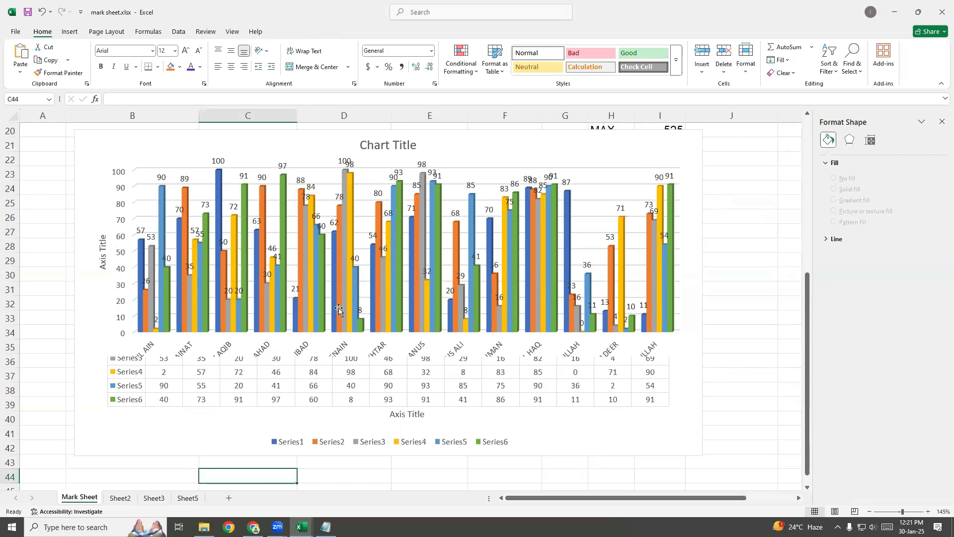
{"action": "left_click", "coordinate": [648, 410]}
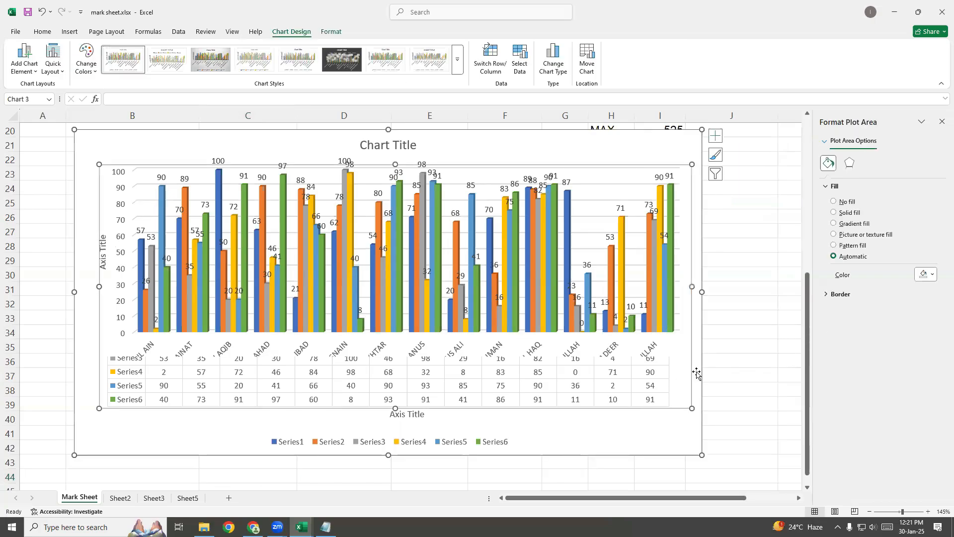
{"action": "left_click_drag", "start_coordinate": [702, 455], "coordinate": [772, 469]}
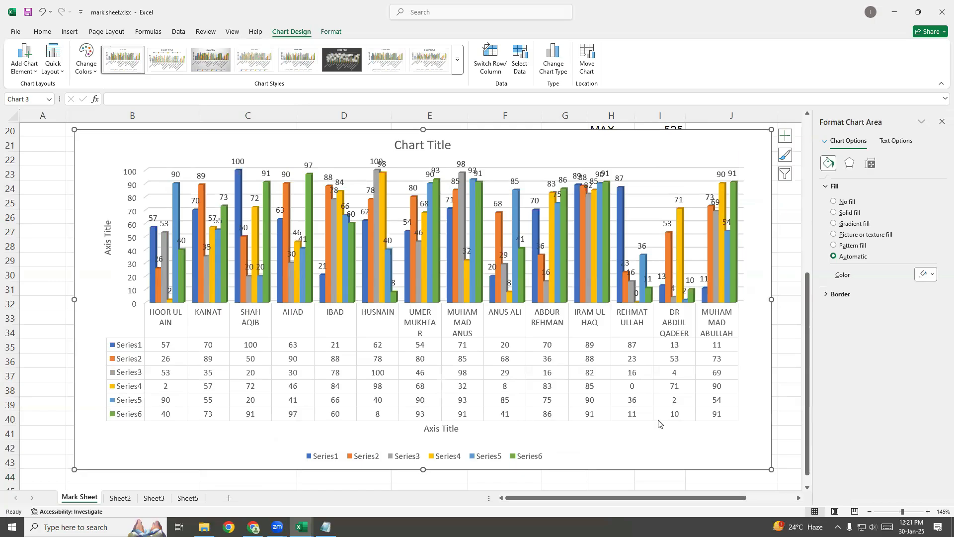
{"action": "left_click", "coordinate": [659, 420]}
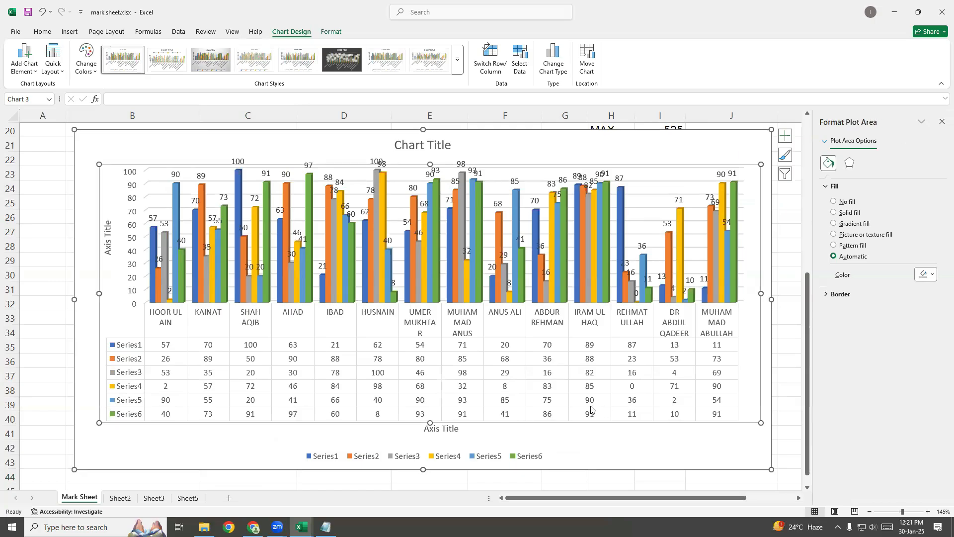
Step: Remove the data table, gridlines and axis titles from the column chart
{"action": "left_click", "coordinate": [785, 135]}
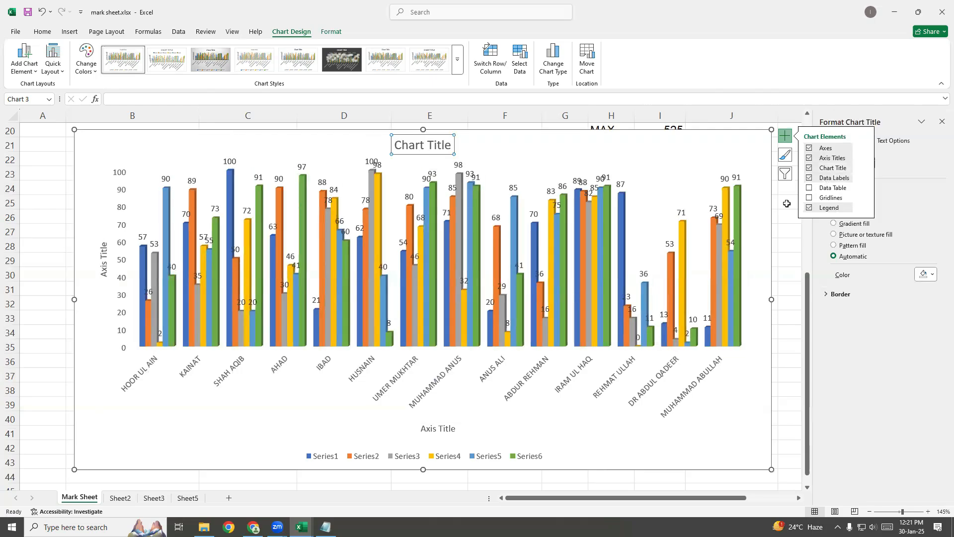
{"action": "left_click", "coordinate": [832, 159]}
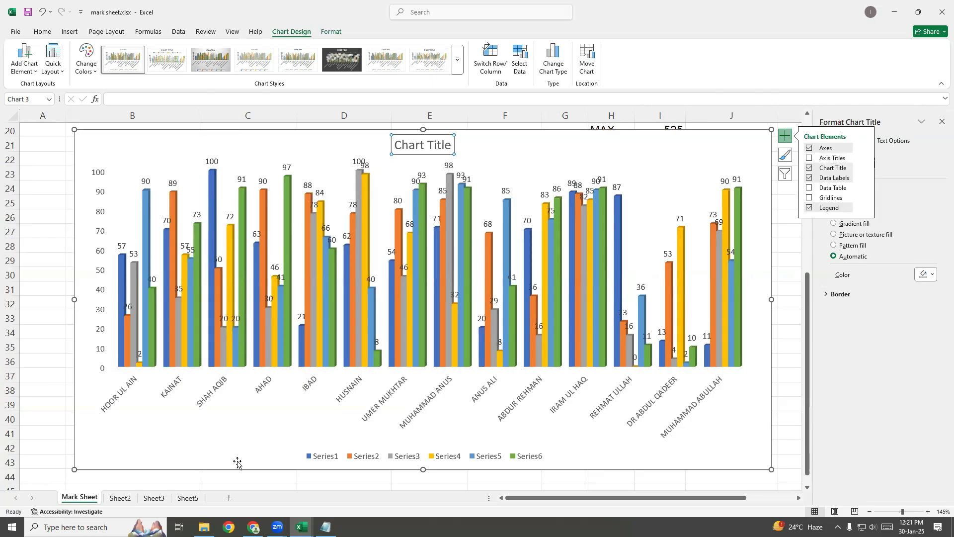
{"action": "left_click", "coordinate": [304, 487]}
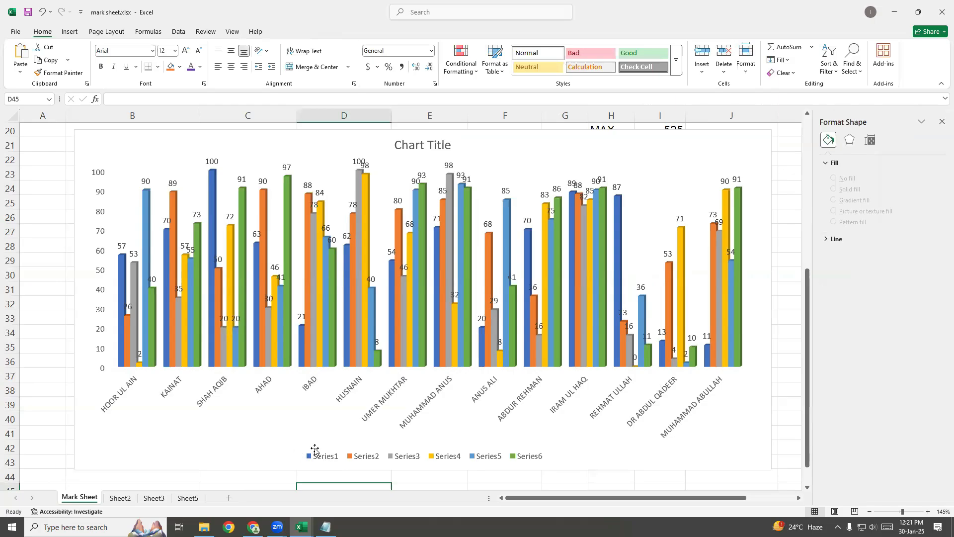
Step: Examine the column chart's legend and compare the labelled bars with the subject marks in the table
{"action": "left_click", "coordinate": [314, 455]}
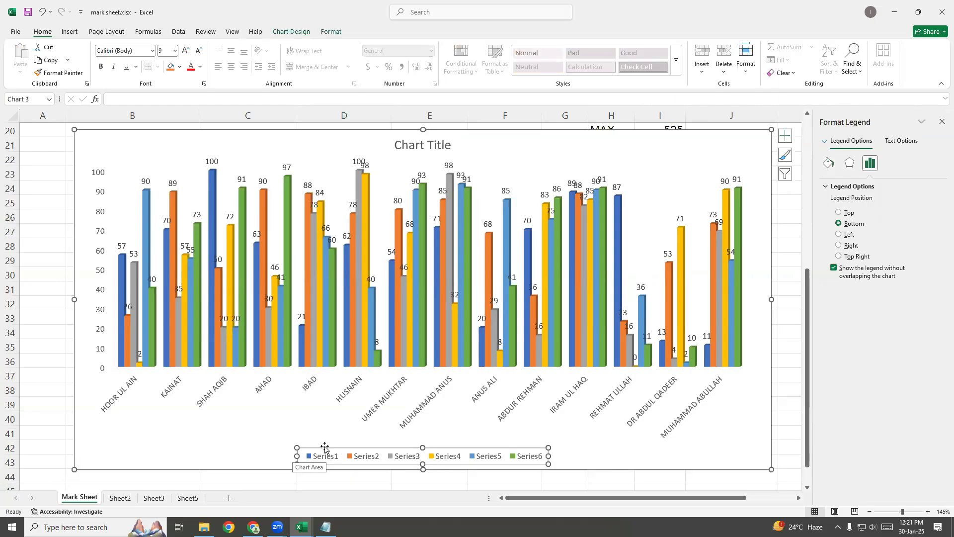
{"action": "scroll", "coordinate": [738, 273], "scroll_direction": "up", "scroll_amount": 3}
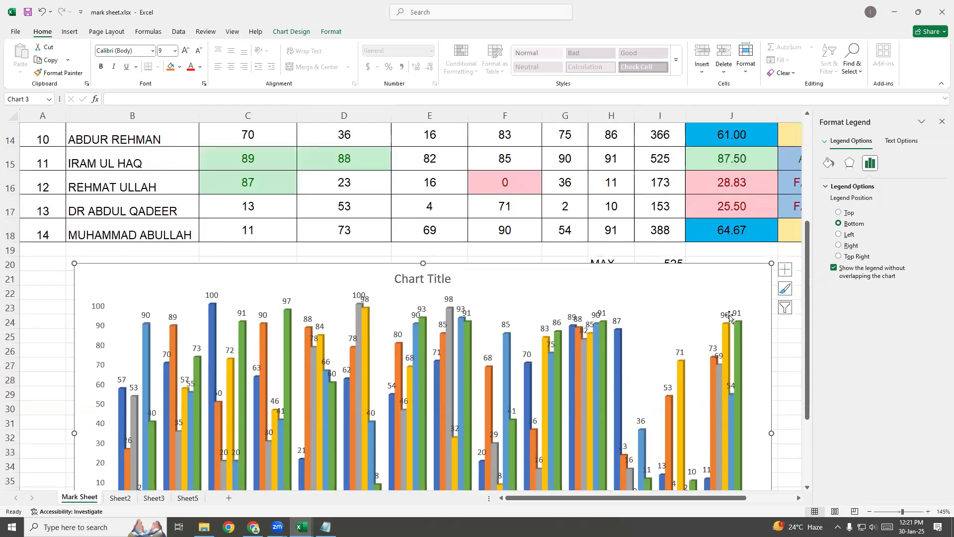
{"action": "scroll", "coordinate": [733, 293], "scroll_direction": "down", "scroll_amount": 3}
{"action": "scroll", "coordinate": [730, 316], "scroll_direction": "up", "scroll_amount": 1}
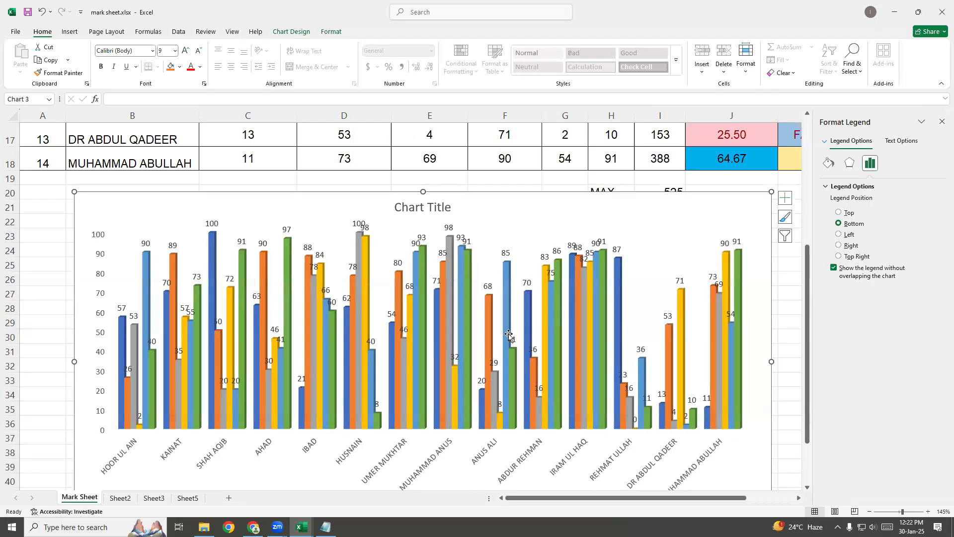
{"action": "scroll", "coordinate": [507, 337], "scroll_direction": "up", "scroll_amount": 2}
{"action": "scroll", "coordinate": [507, 338], "scroll_direction": "up", "scroll_amount": 4}
{"action": "scroll", "coordinate": [507, 338], "scroll_direction": "down", "scroll_amount": 6}
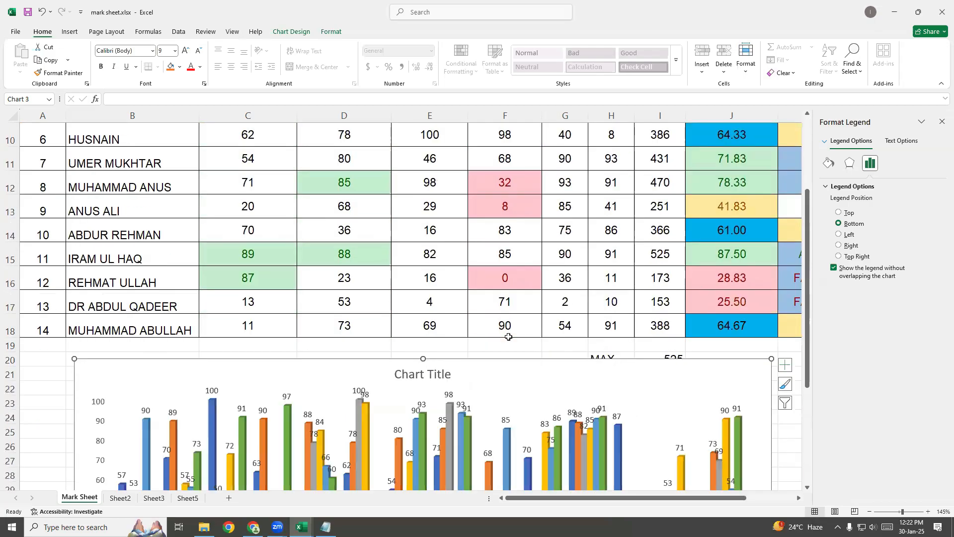
{"action": "scroll", "coordinate": [509, 345], "scroll_direction": "down", "scroll_amount": 2}
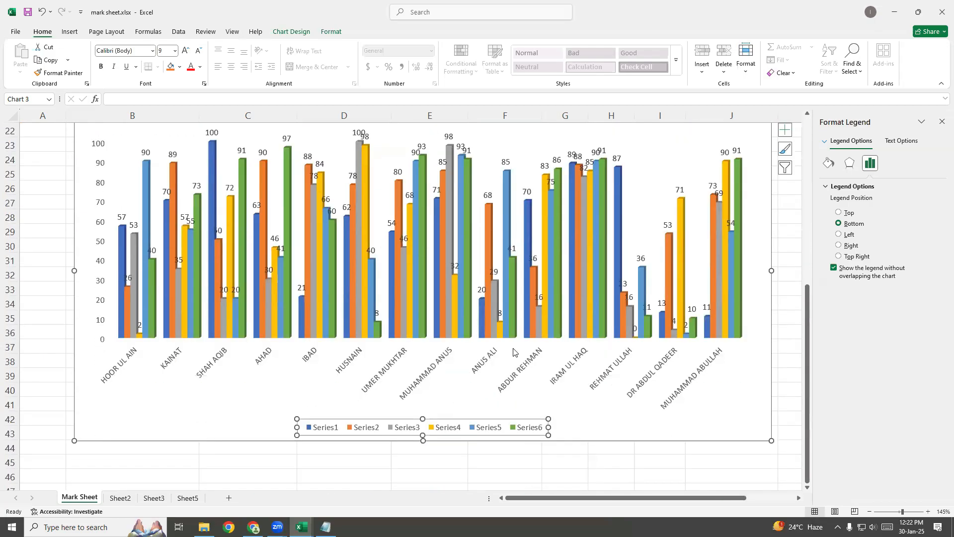
{"action": "scroll", "coordinate": [513, 352], "scroll_direction": "up", "scroll_amount": 2}
{"action": "scroll", "coordinate": [514, 352], "scroll_direction": "up", "scroll_amount": 2}
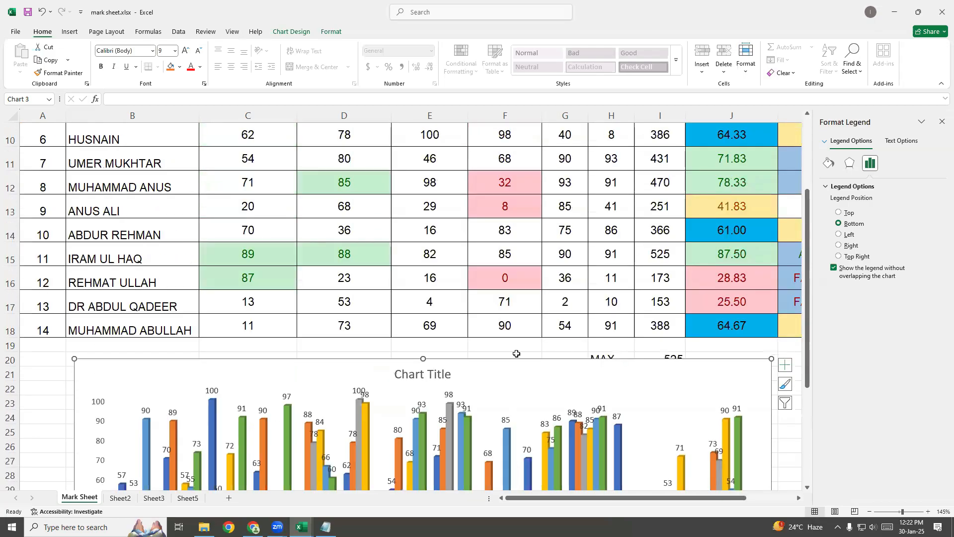
Step: Review the chart types available for insertion, including hierarchy charts, and look over the marks table
{"action": "left_click", "coordinate": [68, 35]}
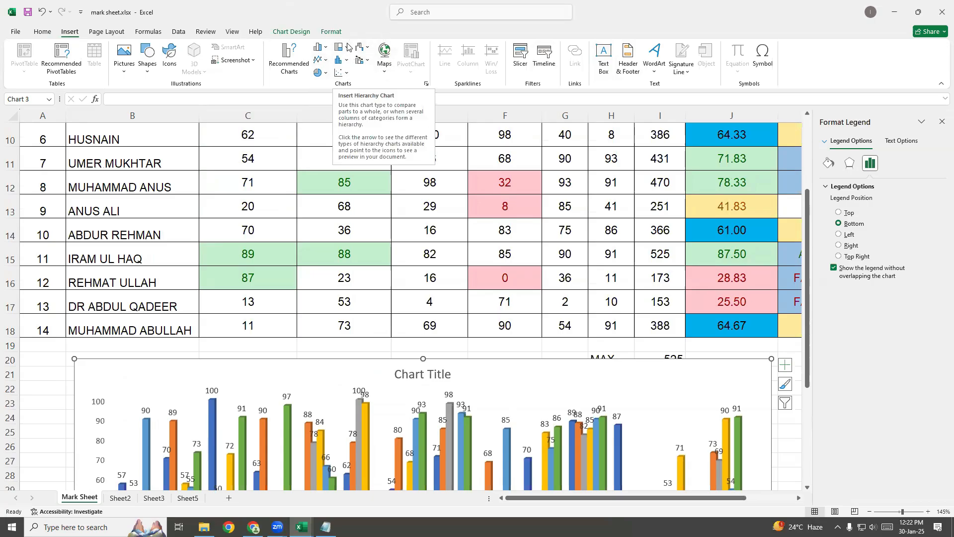
{"action": "scroll", "coordinate": [359, 276], "scroll_direction": "up", "scroll_amount": 3}
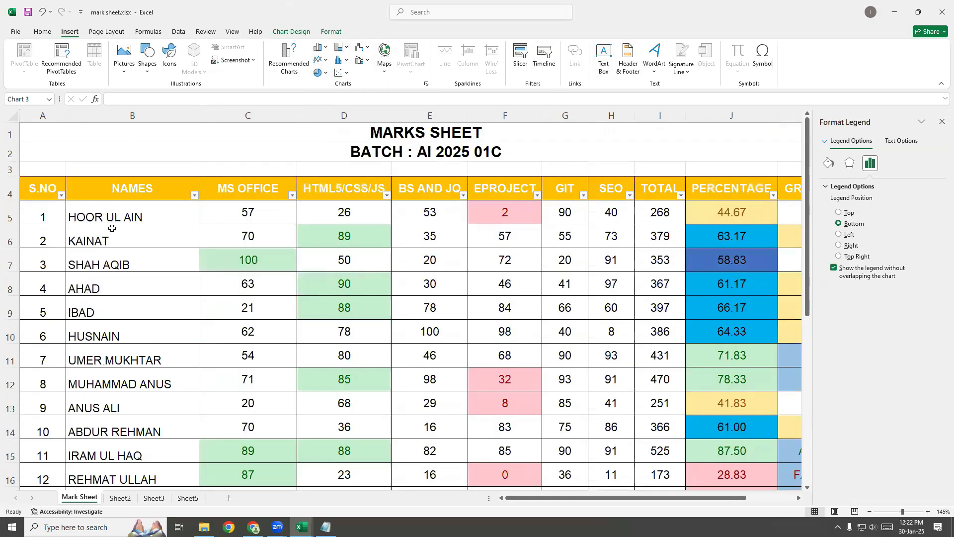